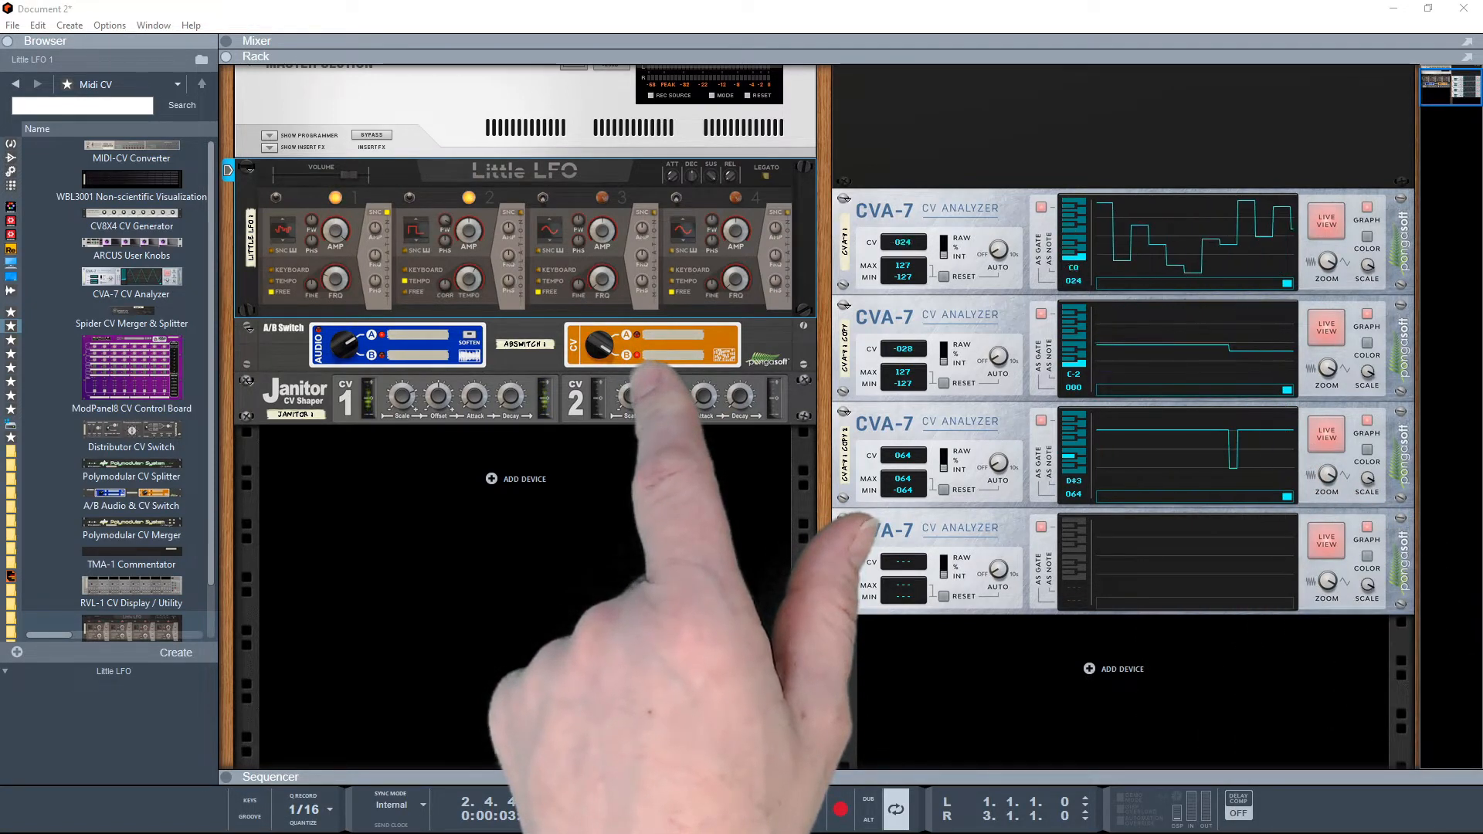
Step: Inspect the CV cabling at the back of the rack and raise the frequency of LFO 1 on the Little LFO
{"action": "key", "text": "Tab"}
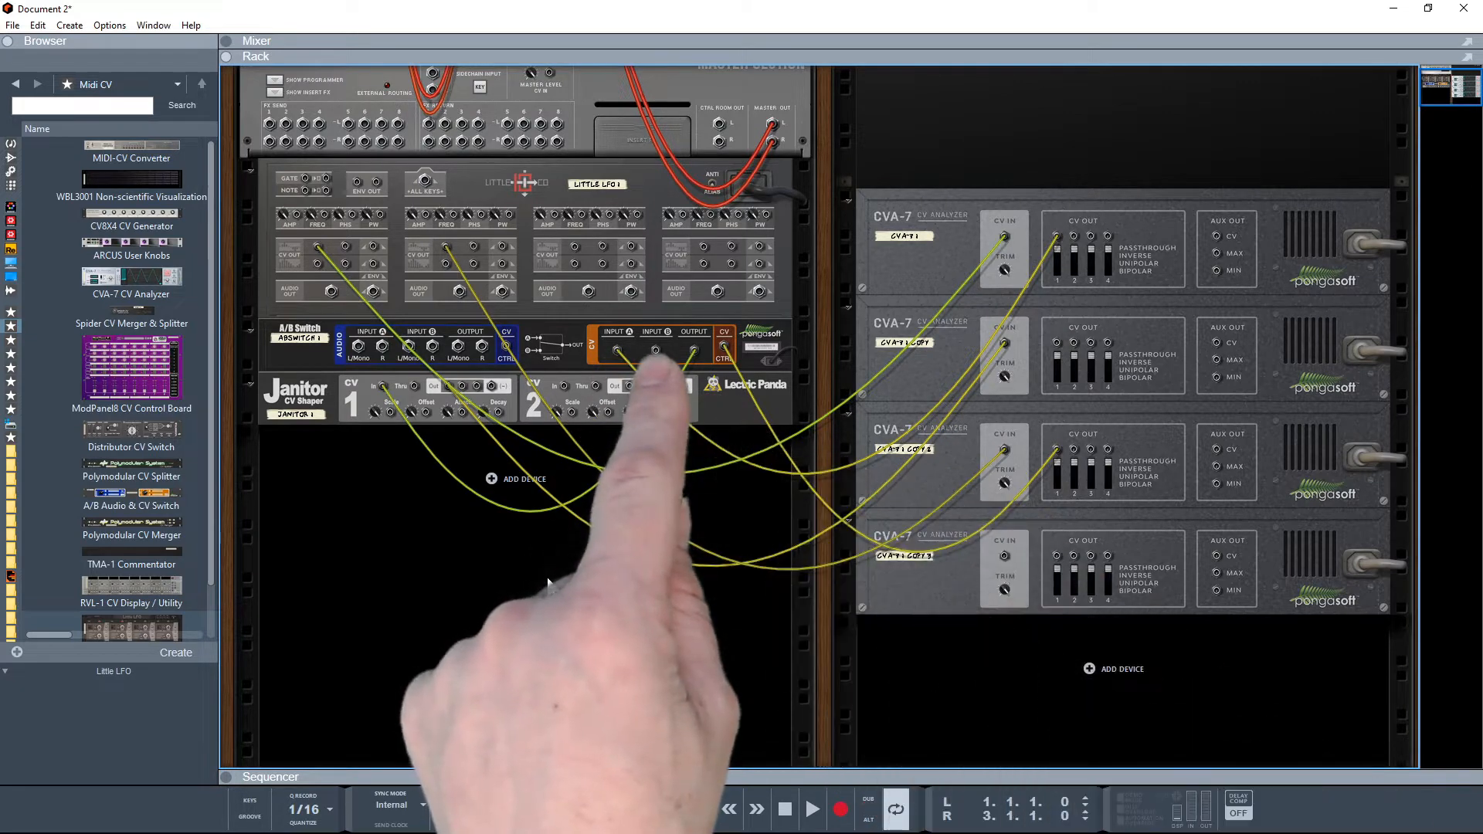
{"action": "key", "text": "Tab"}
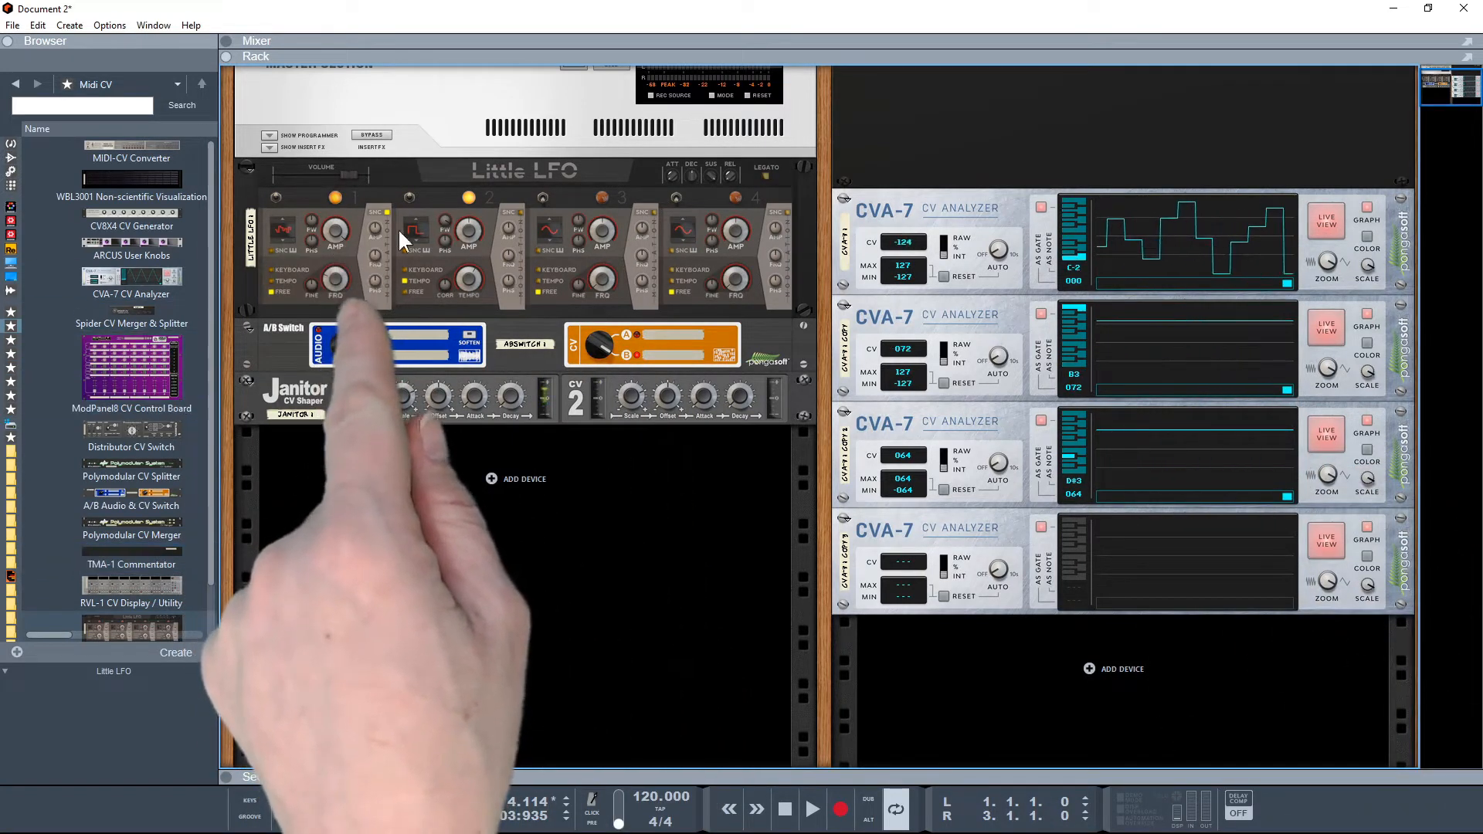
{"action": "left_click_drag", "start_coordinate": [336, 275], "coordinate": [335, 253]}
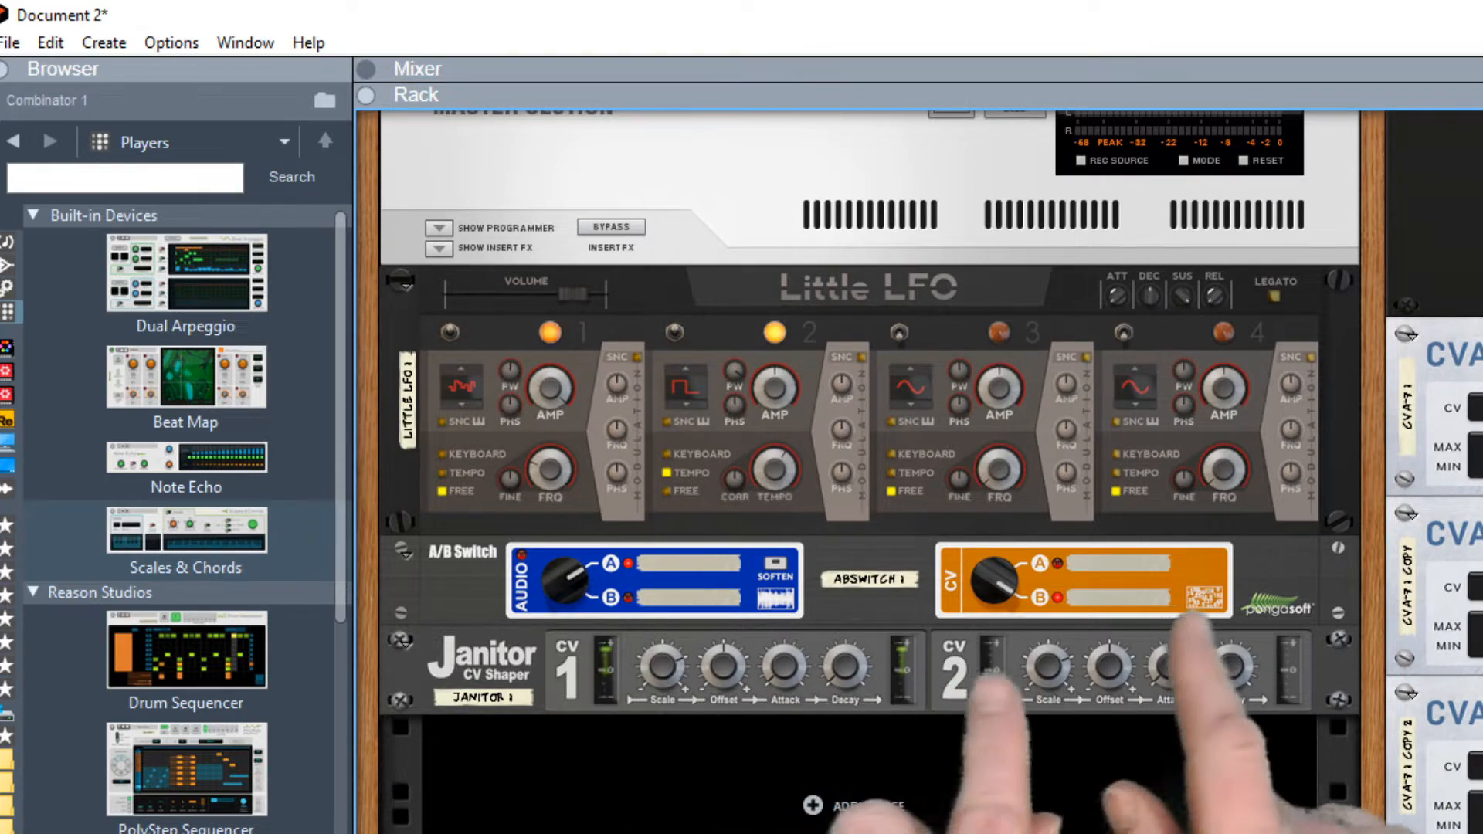
{"action": "key", "text": "Tab"}
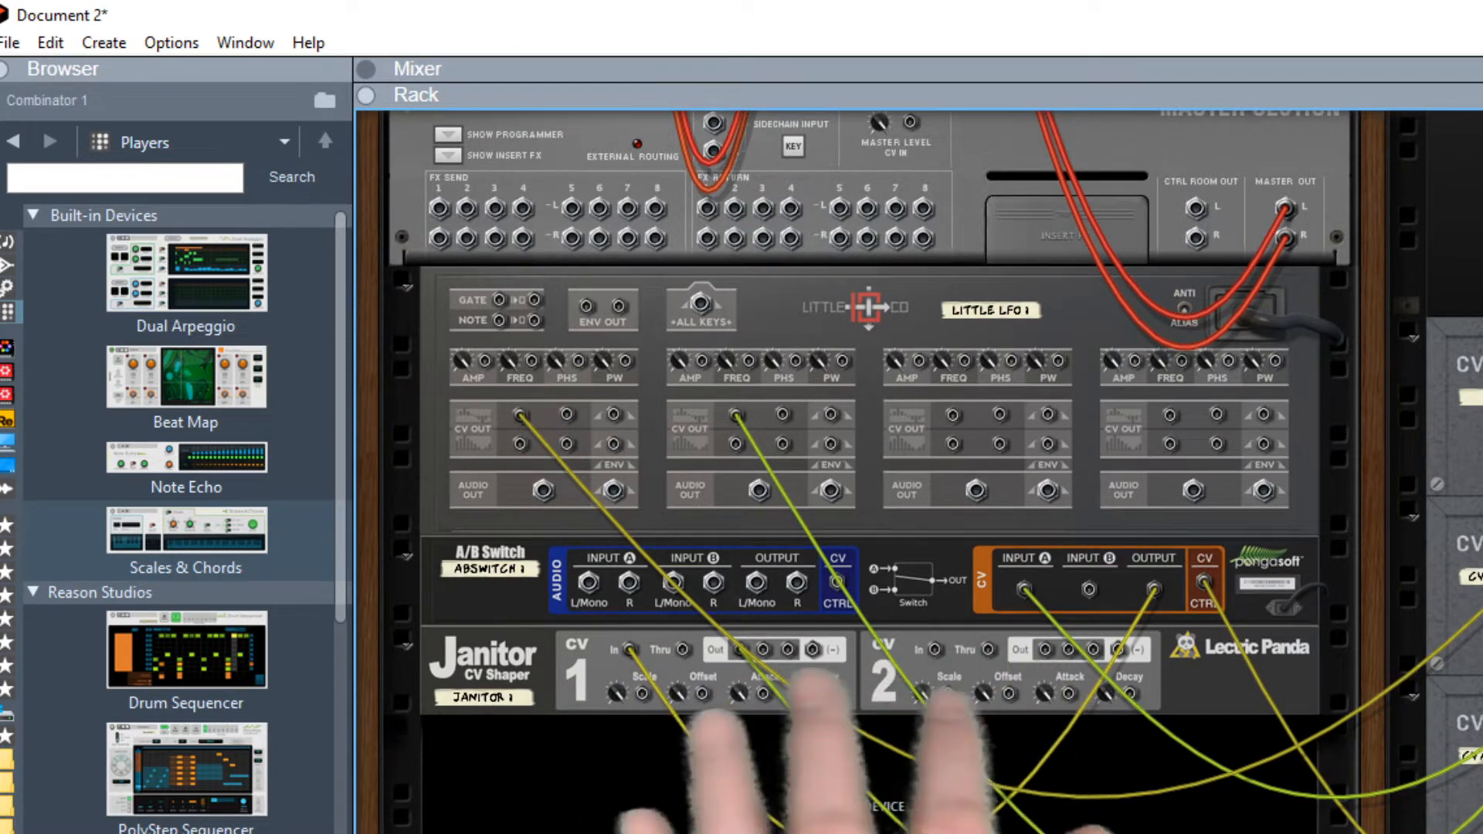
{"action": "key", "text": "Tab"}
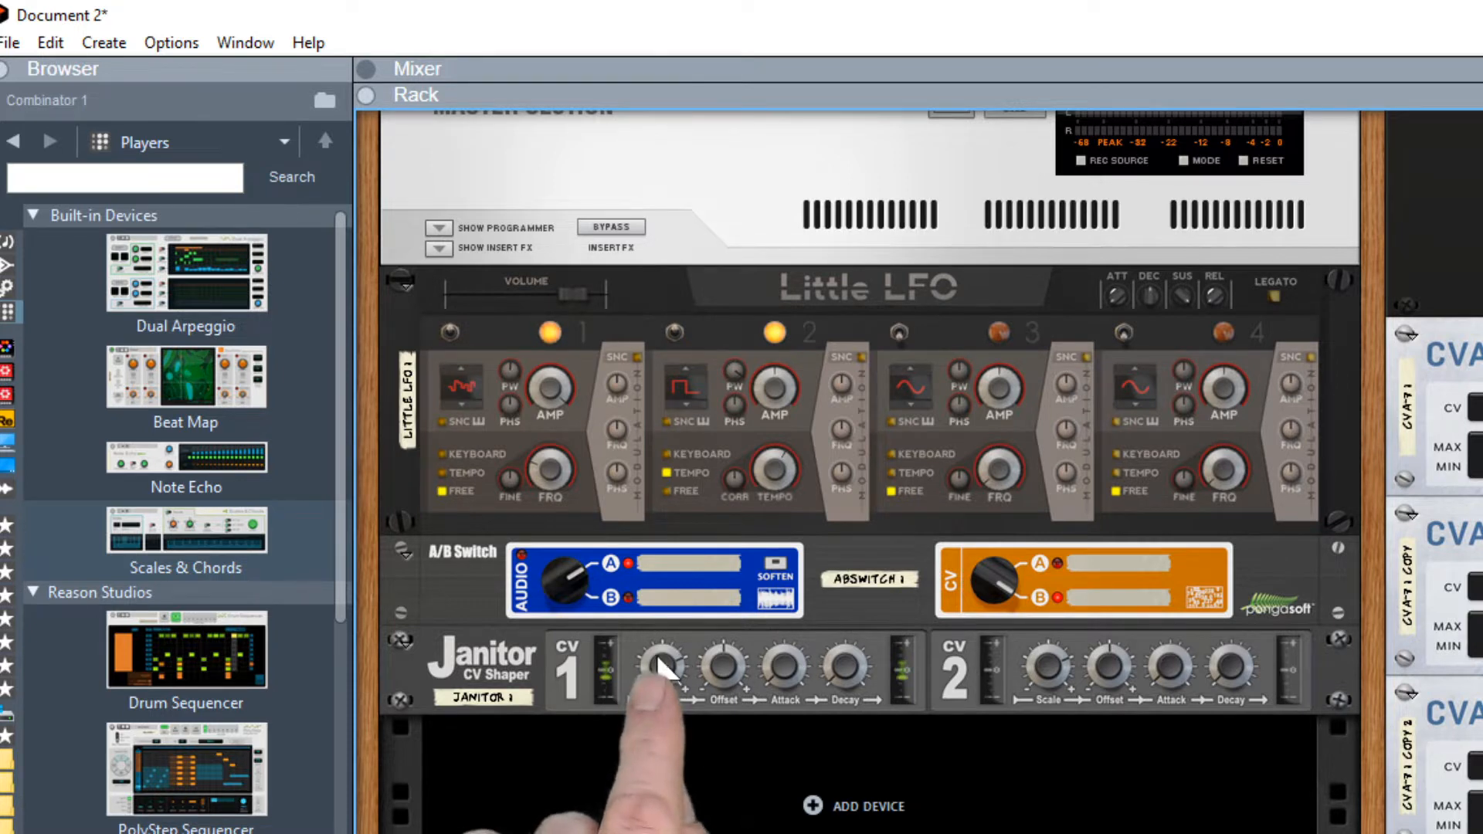
Step: Lower the Janitor's CV 1 Scale to narrow the signal and raise its CV 1 Offset to about 0.315
{"action": "mouse_move", "coordinate": [661, 663]}
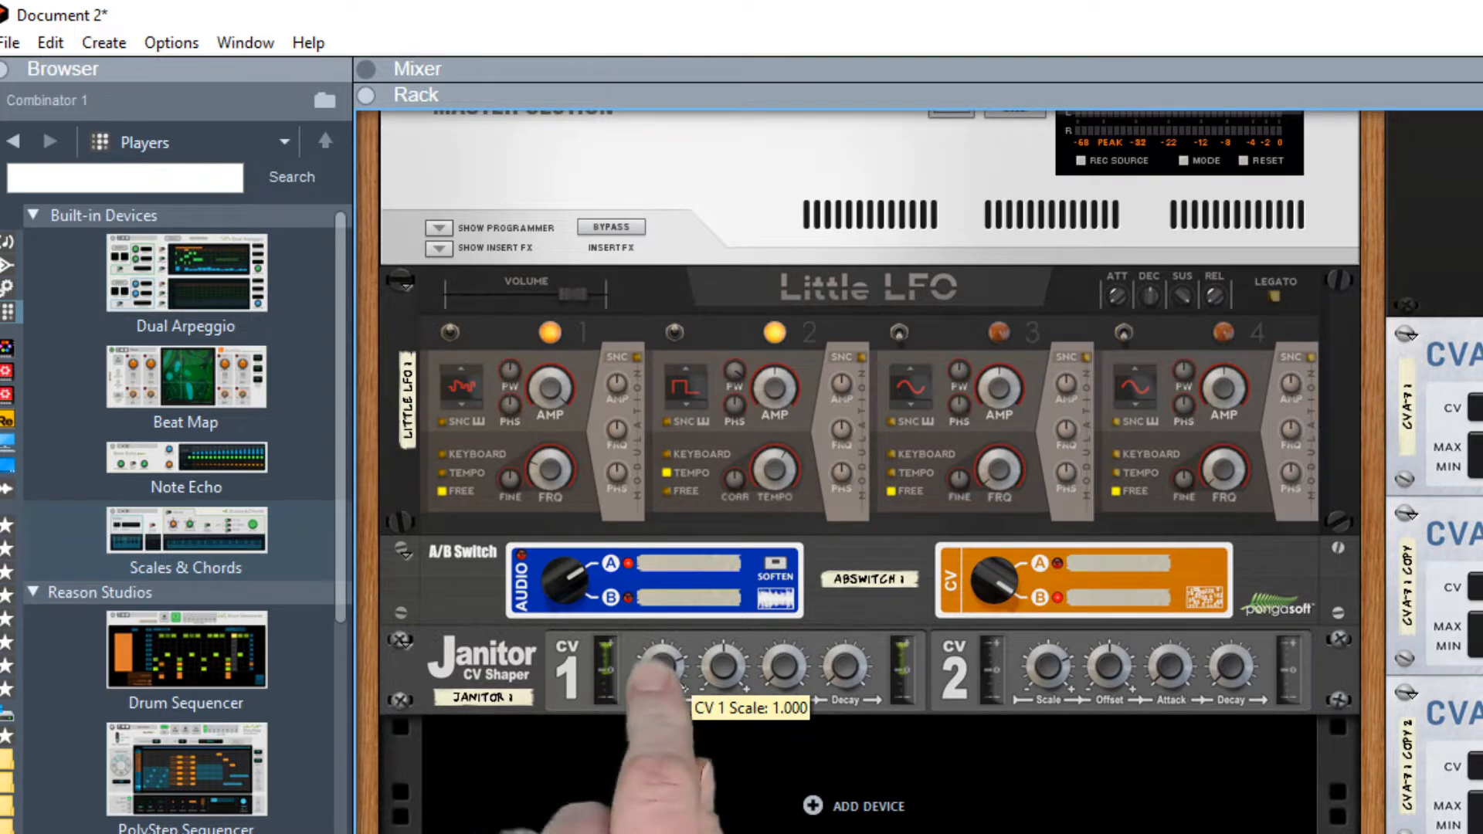
{"action": "mouse_move", "coordinate": [661, 661]}
{"action": "left_mouse_down"}
{"action": "mouse_move", "coordinate": [650, 628]}
{"action": "mouse_move", "coordinate": [670, 688]}
{"action": "left_mouse_up"}
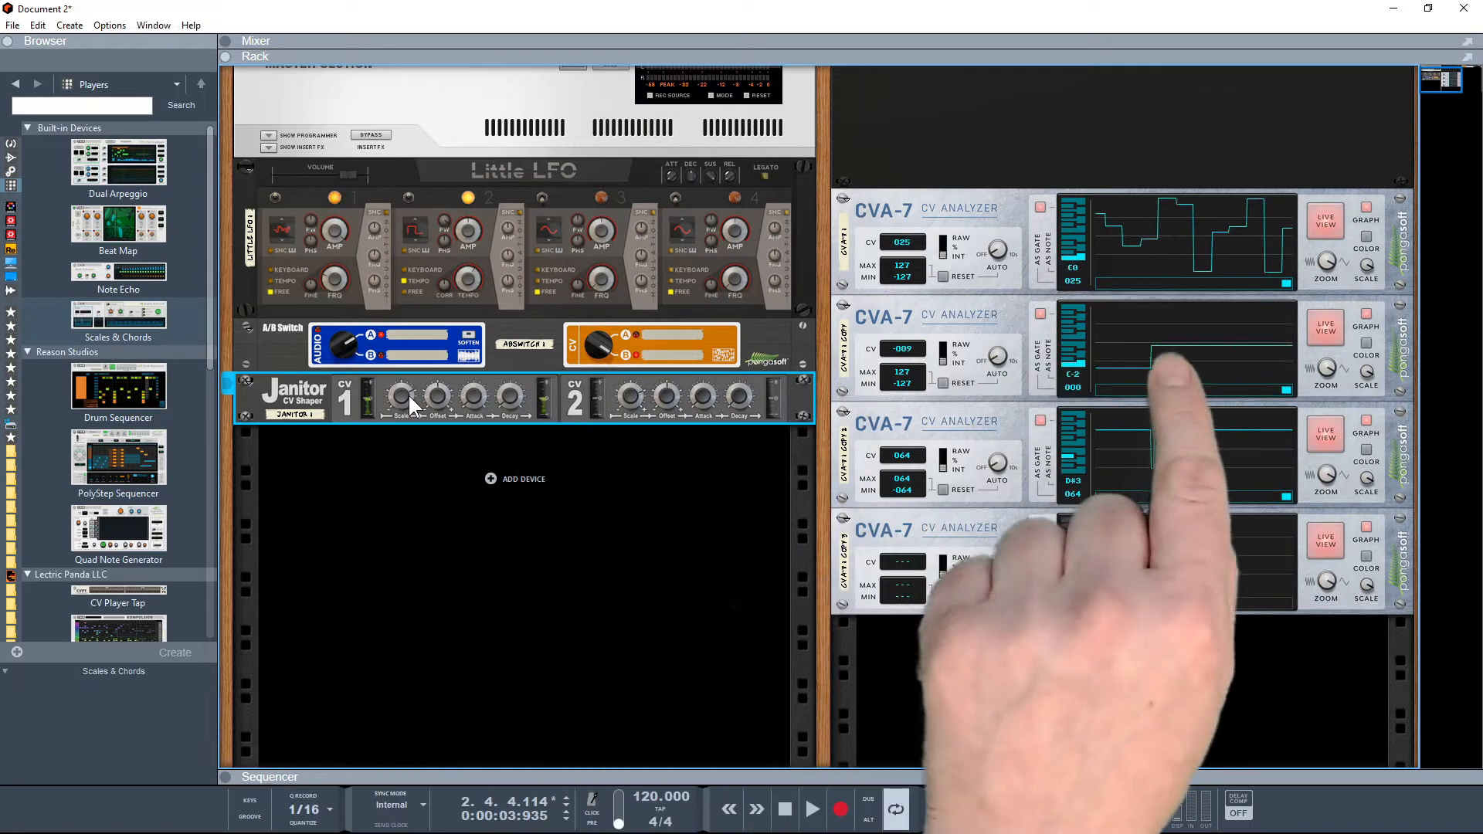
{"action": "mouse_move", "coordinate": [409, 395]}
{"action": "left_click_drag", "start_coordinate": [409, 395], "coordinate": [403, 429]}
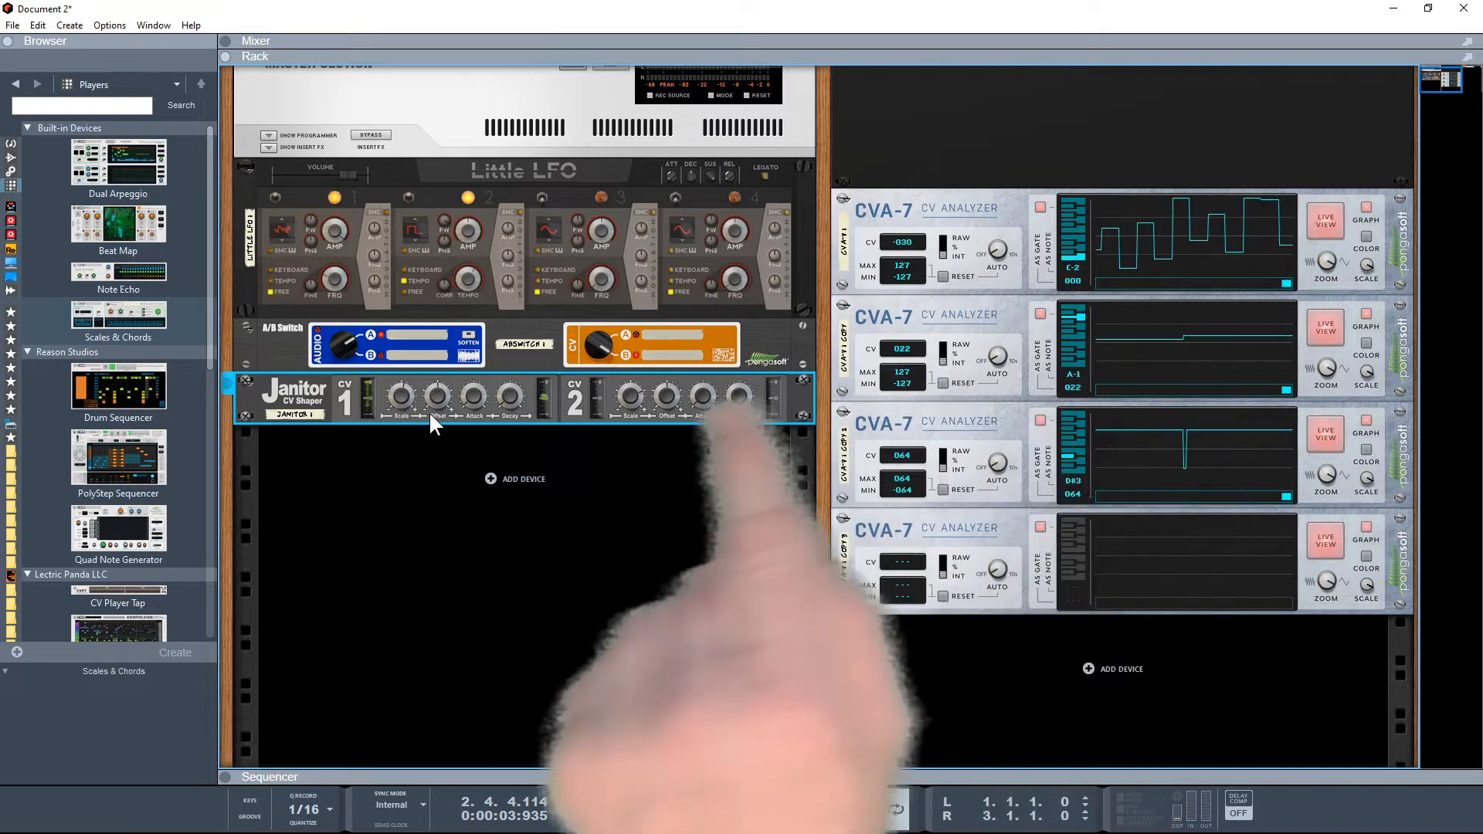
{"action": "left_click_drag", "start_coordinate": [435, 390], "coordinate": [434, 382]}
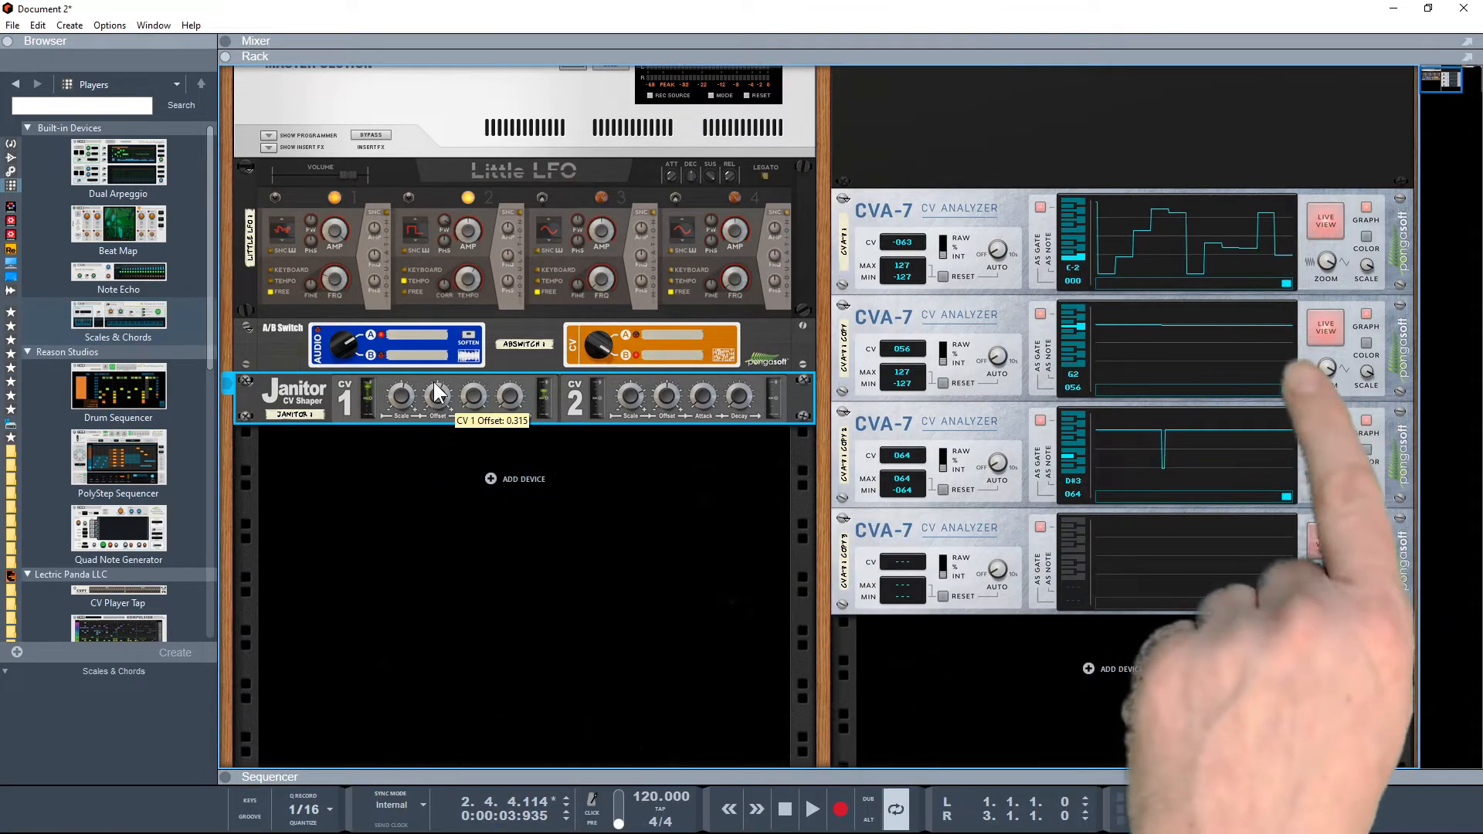
{"action": "left_click_drag", "start_coordinate": [433, 382], "coordinate": [433, 382]}
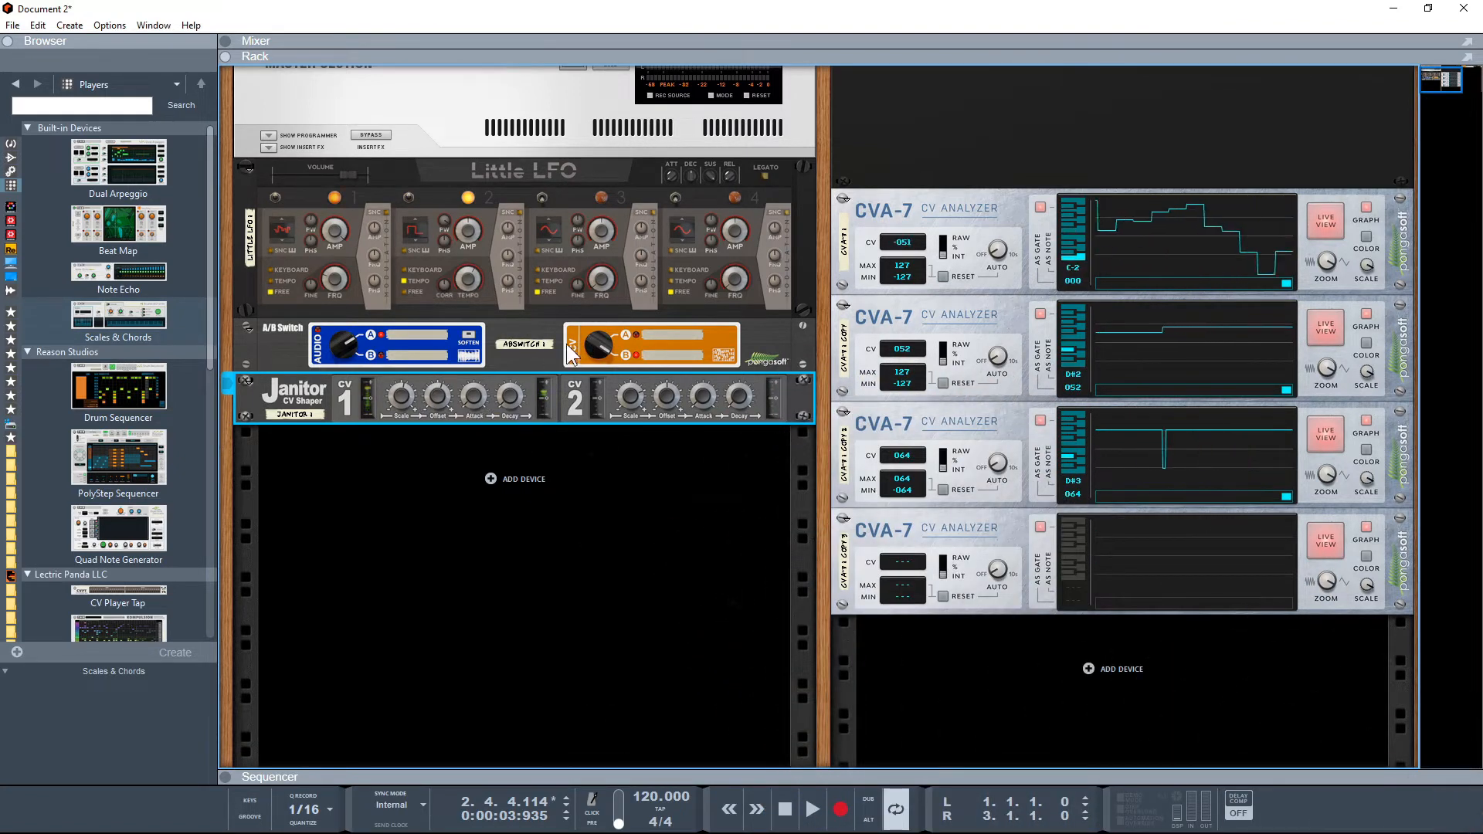
Step: Move the Combinator with its mix channel below the Janitor and unfold it to reach its devices
{"action": "left_click_drag", "start_coordinate": [829, 342], "coordinate": [554, 485]}
{"action": "left_click_drag", "start_coordinate": [1165, 82], "coordinate": [412, 572]}
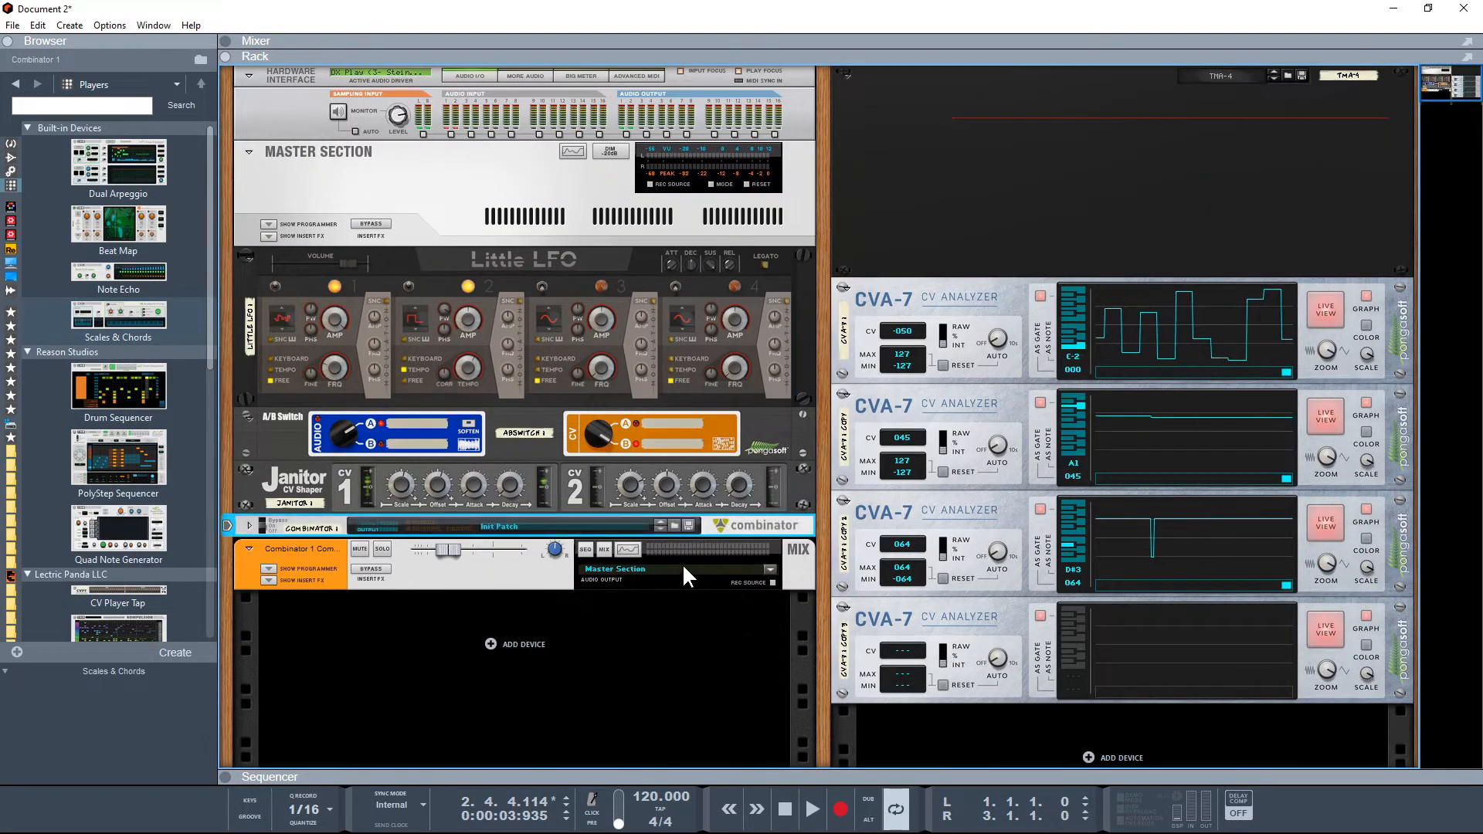
{"action": "left_click", "coordinate": [248, 525]}
{"action": "left_click", "coordinate": [360, 607]}
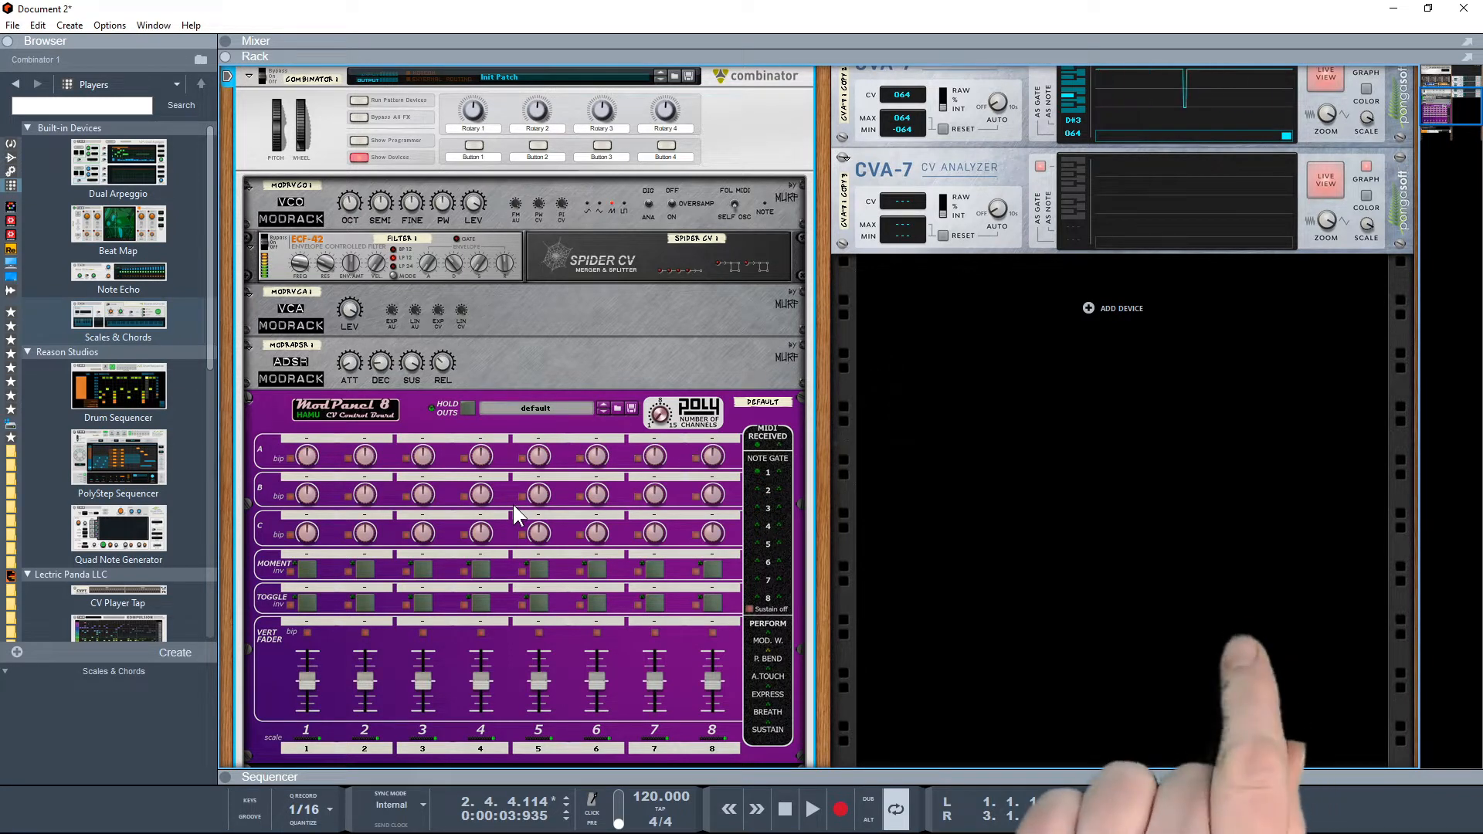
Step: Cable the second CVA-7's CV Out 1 to the Combinator's CV In and the third CVA-7's second CV output to its Gate In
{"action": "scroll", "coordinate": [544, 439], "scroll_direction": "up", "scroll_amount": 3}
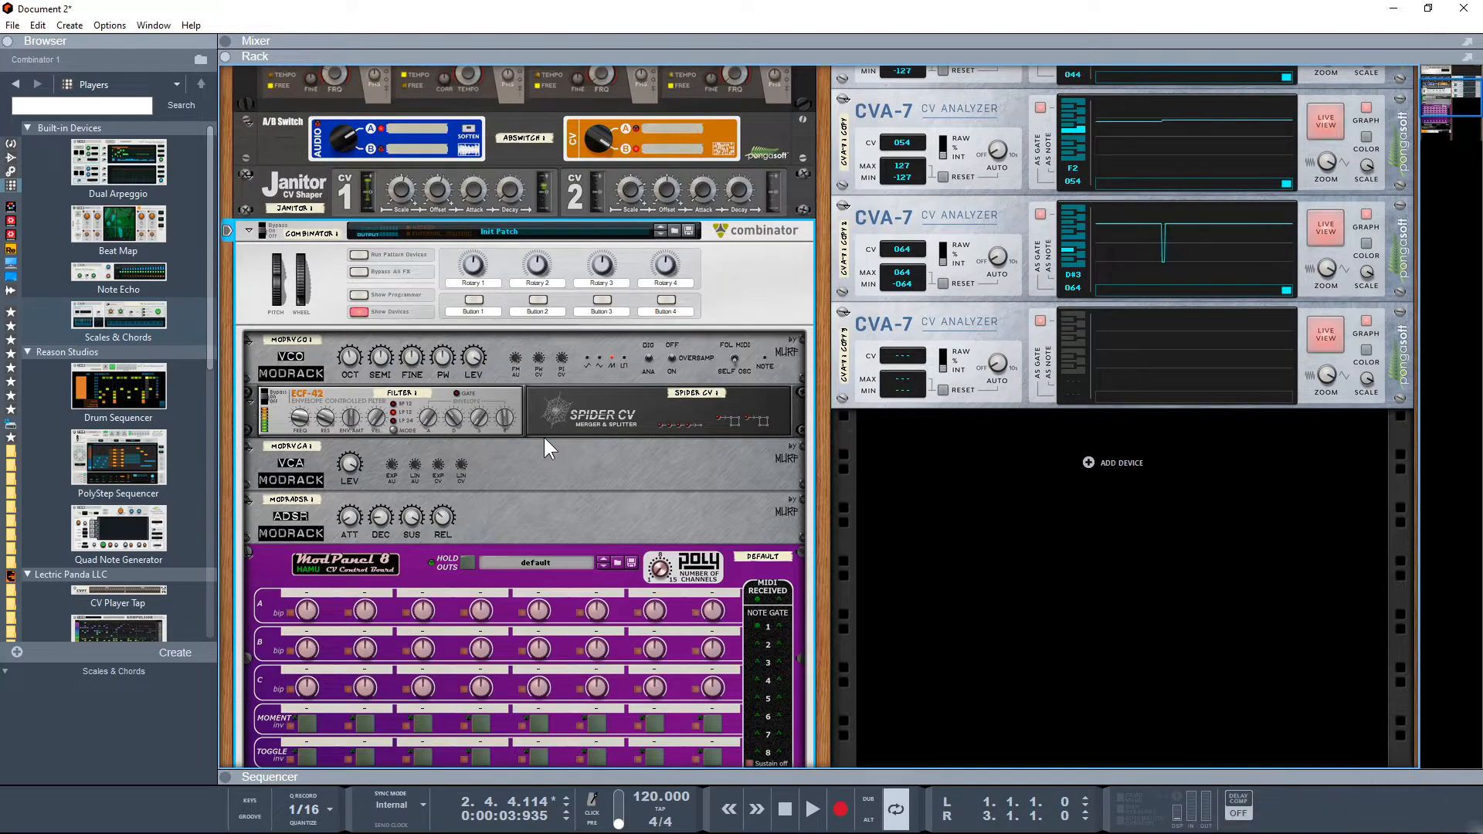
{"action": "scroll", "coordinate": [543, 437], "scroll_direction": "up", "scroll_amount": 2}
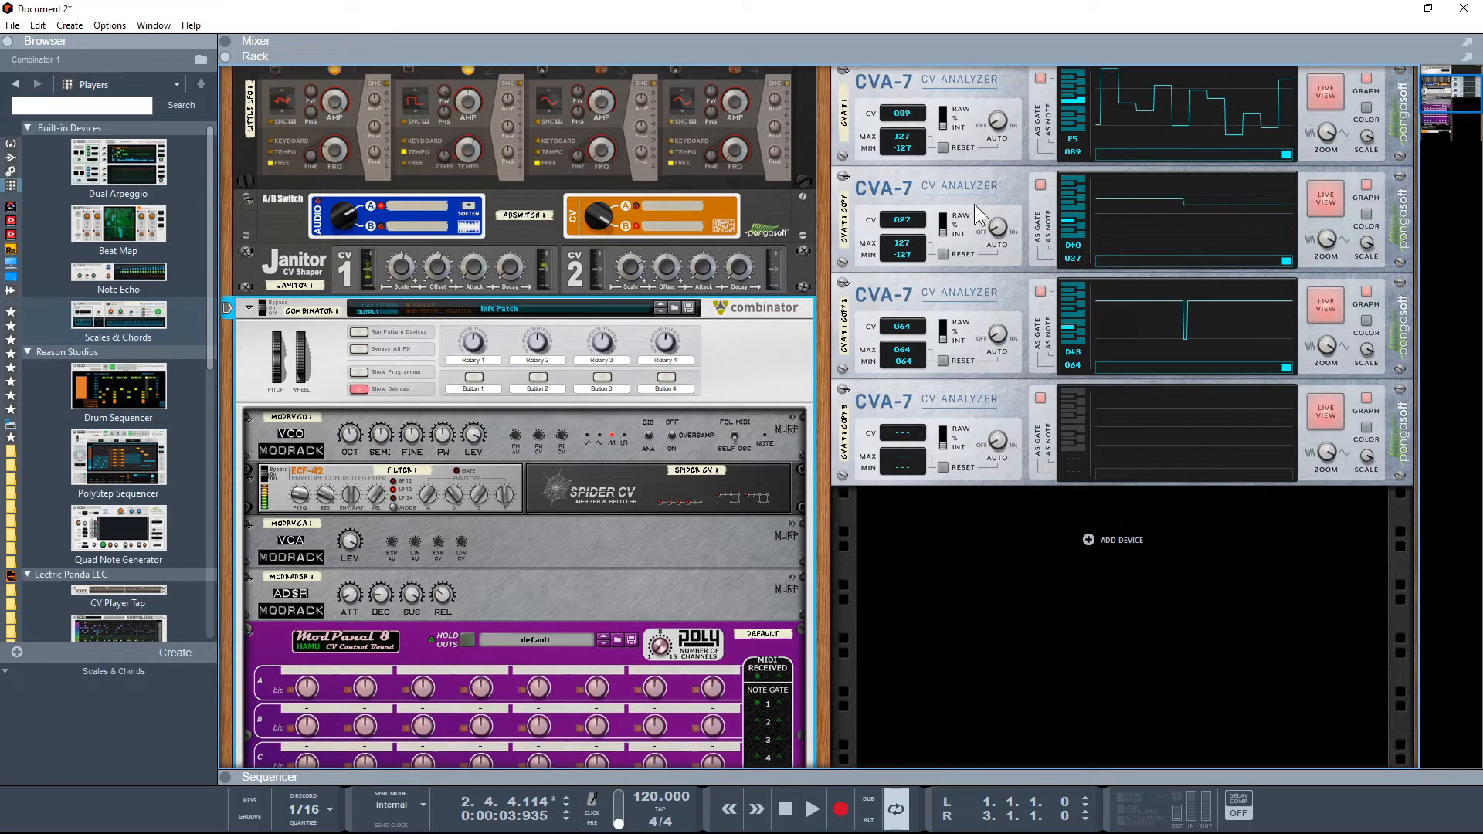
{"action": "key", "text": "Tab"}
{"action": "left_click_drag", "start_coordinate": [1055, 214], "coordinate": [303, 344]}
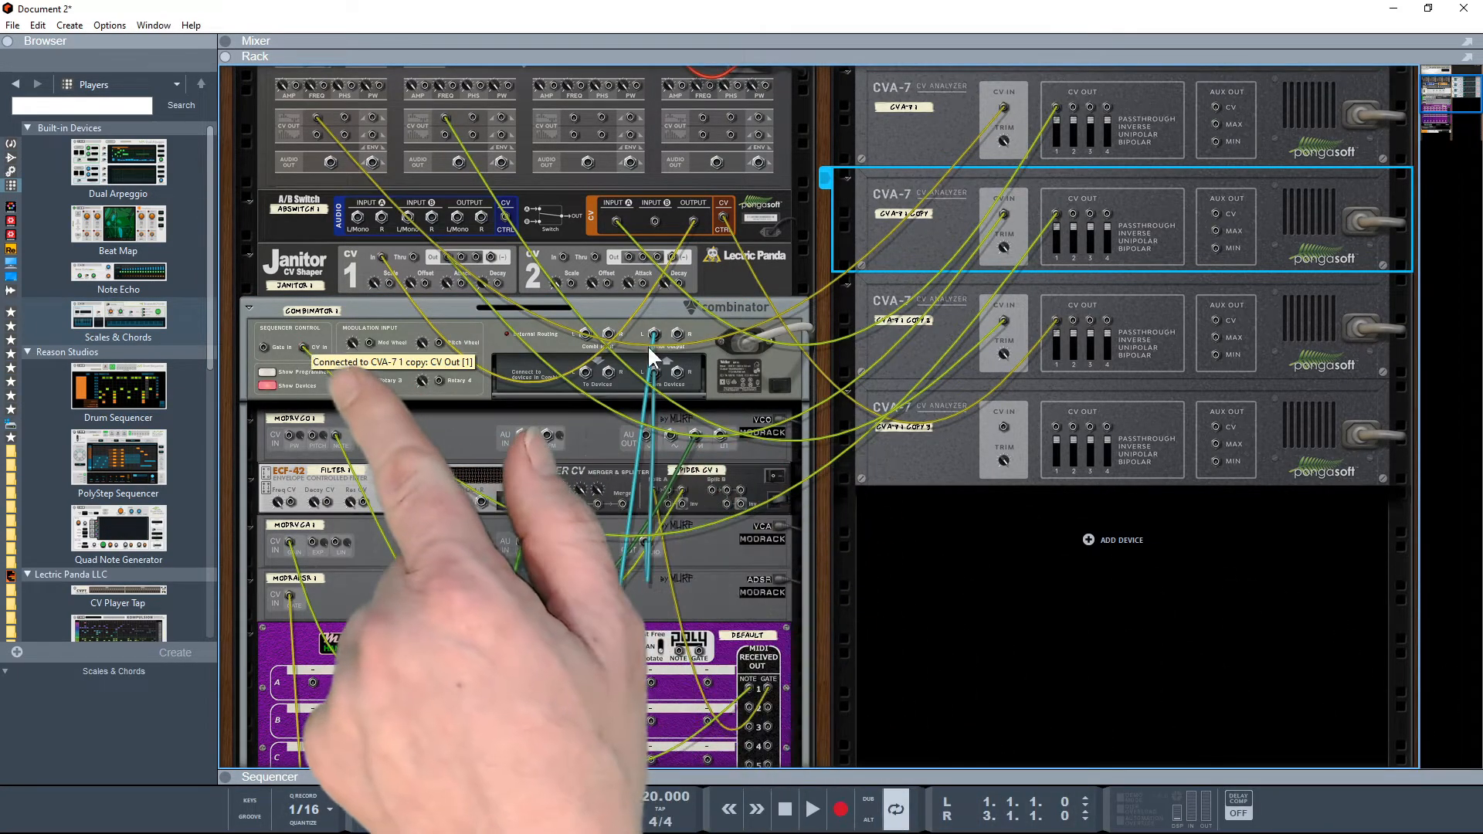
{"action": "left_click_drag", "start_coordinate": [1072, 319], "coordinate": [267, 347]}
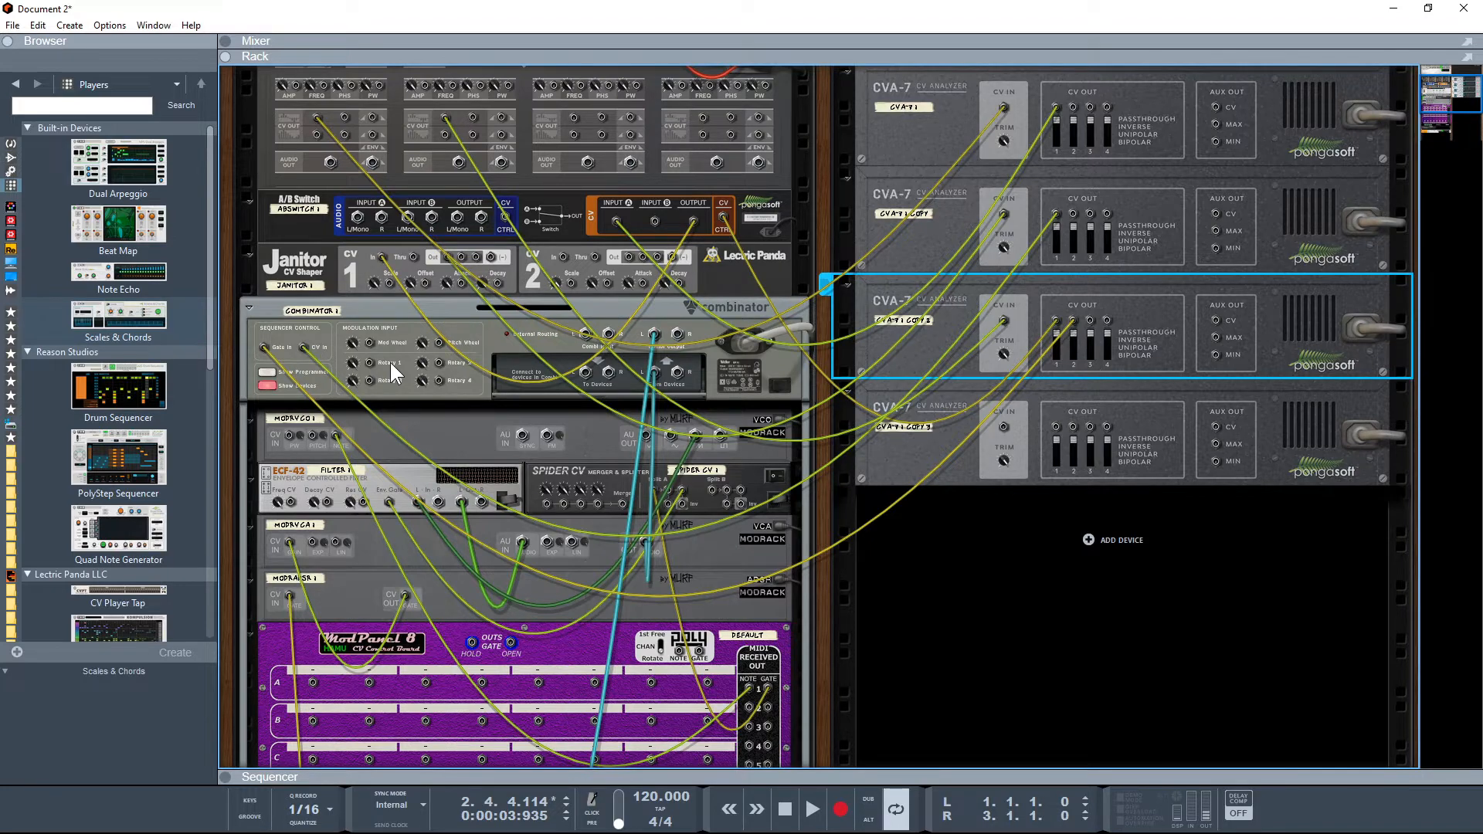
{"action": "key", "text": "Tab"}
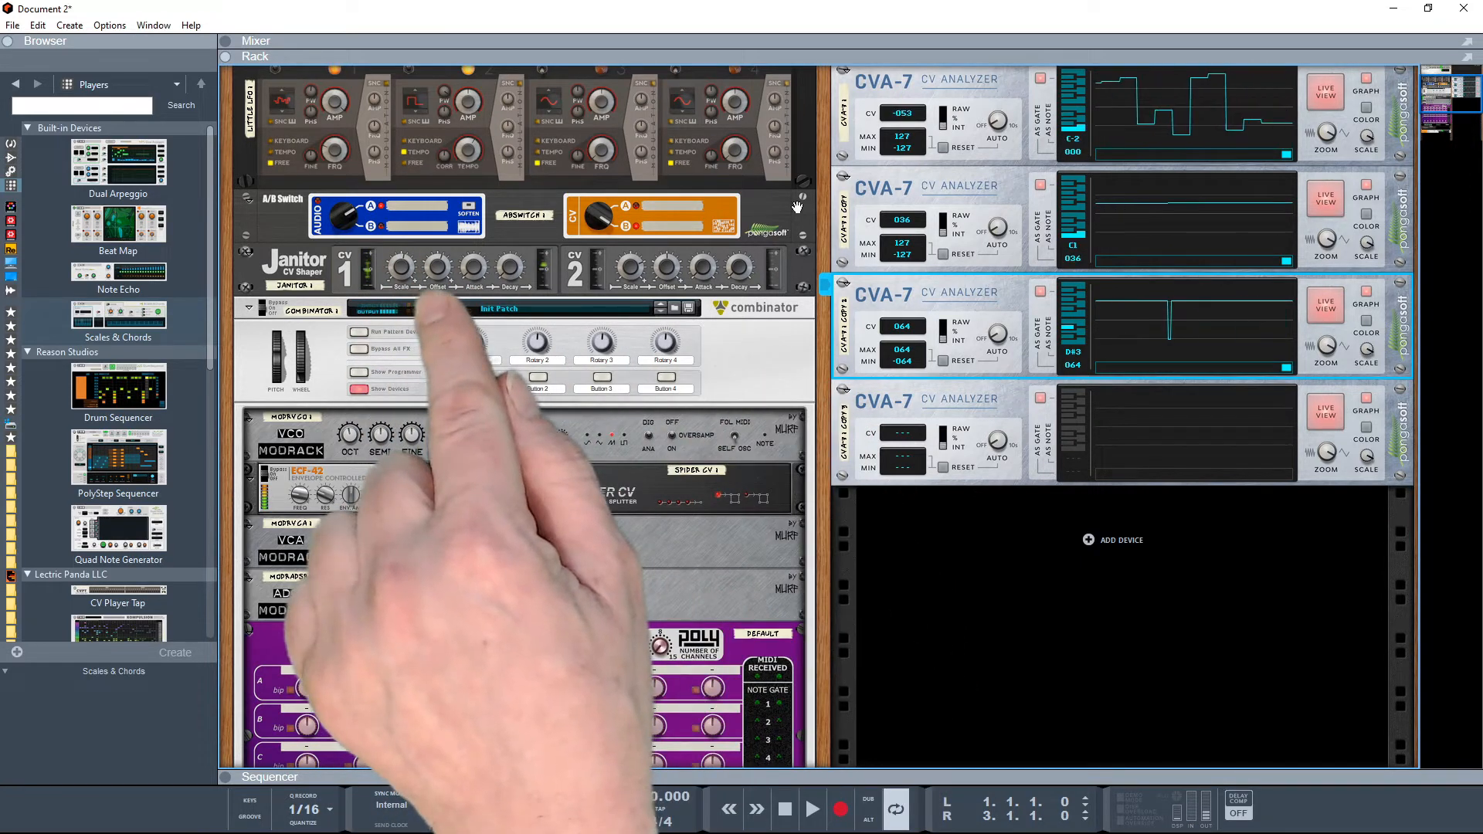
Step: Set the Janitor's CV 1 Scale to 0.094 and its CV 1 Offset to 0.331
{"action": "left_click", "coordinate": [433, 260]}
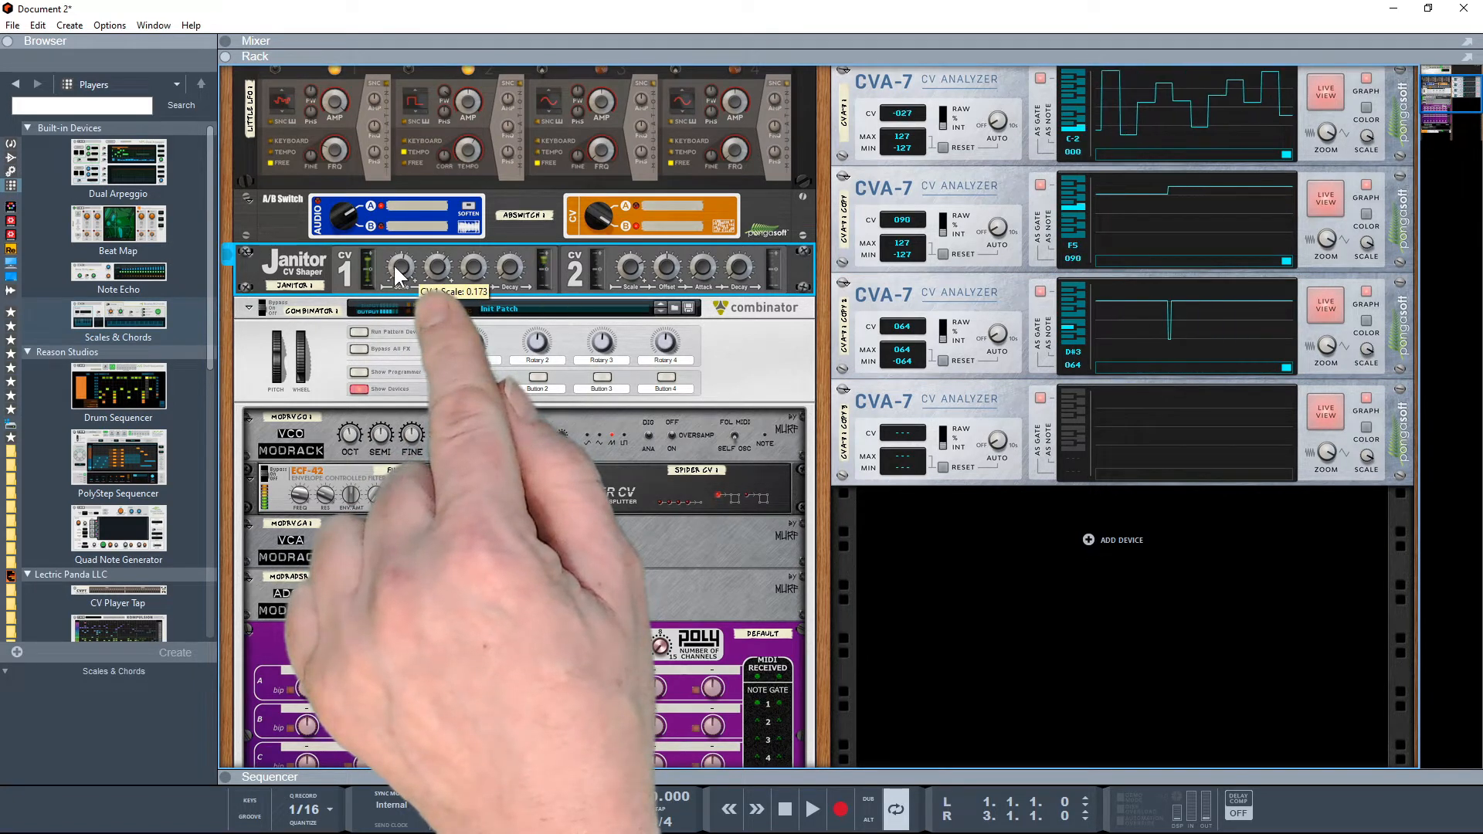
{"action": "left_click_drag", "start_coordinate": [396, 263], "coordinate": [395, 266]}
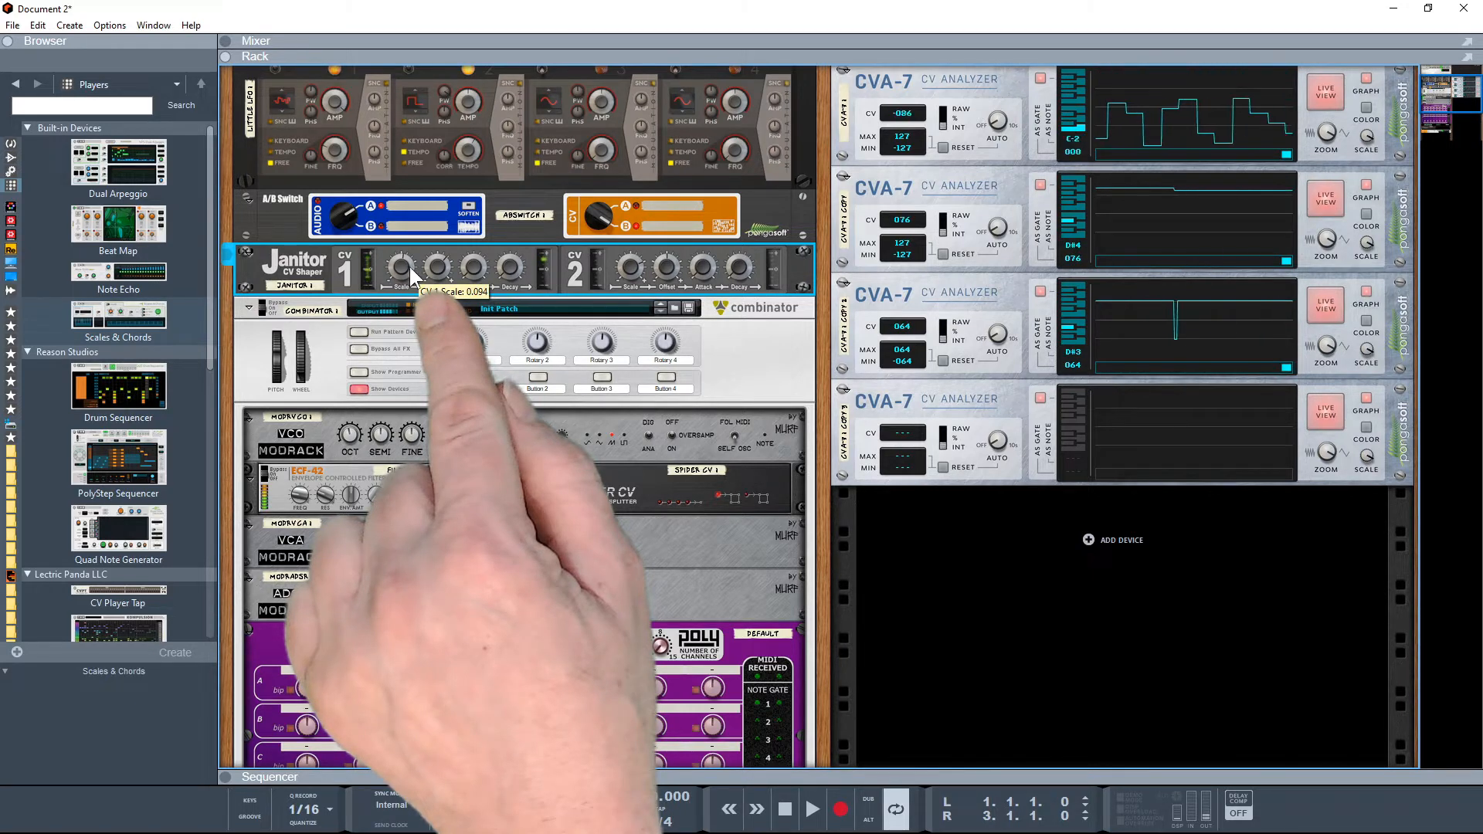
{"action": "left_click_drag", "start_coordinate": [429, 267], "coordinate": [428, 280]}
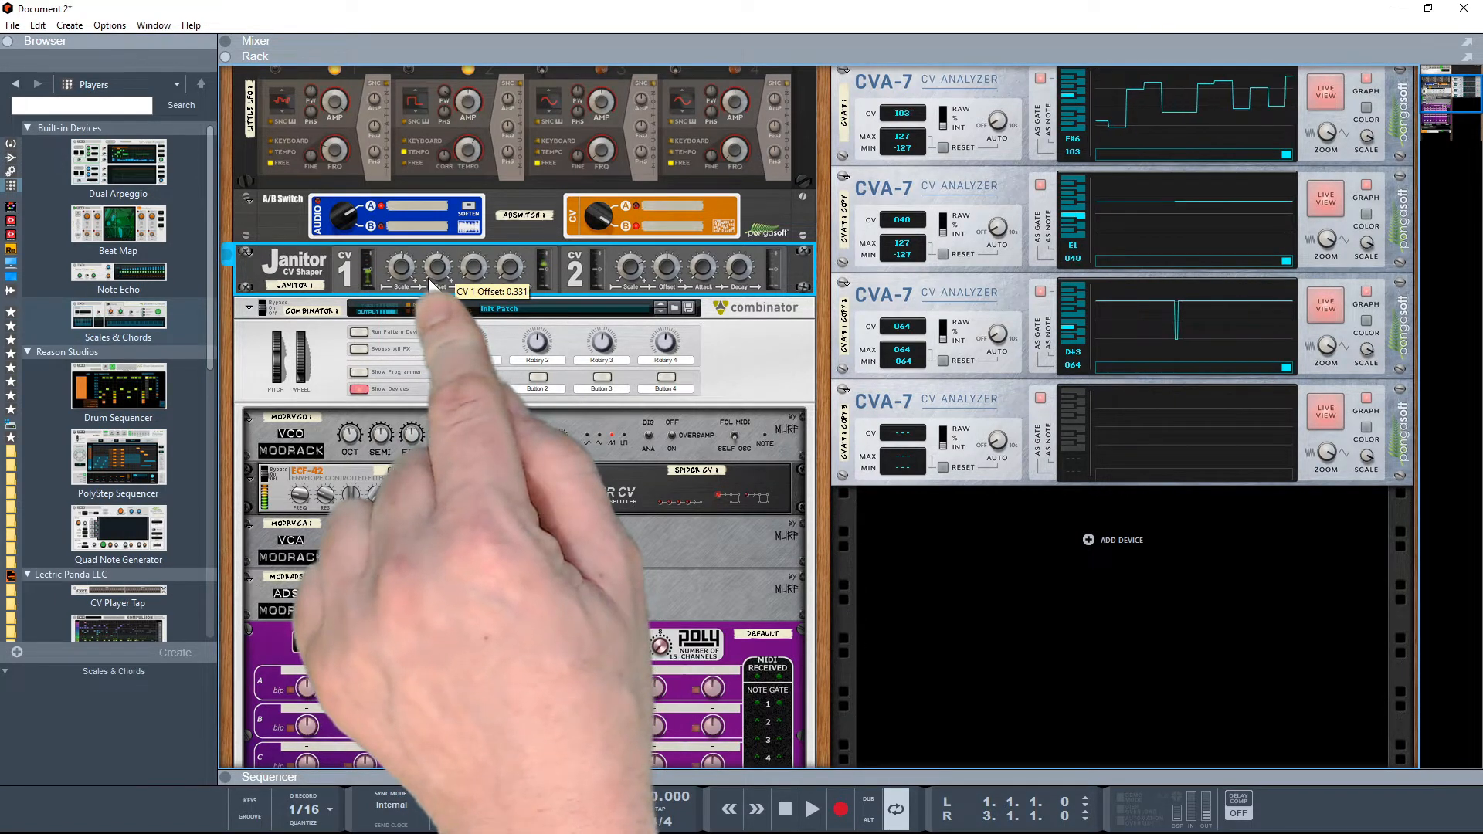
Step: Set the LFO 2 tempo on the Little LFO to 1/16
{"action": "left_click", "coordinate": [468, 147]}
{"action": "left_click_drag", "start_coordinate": [467, 147], "coordinate": [470, 123]}
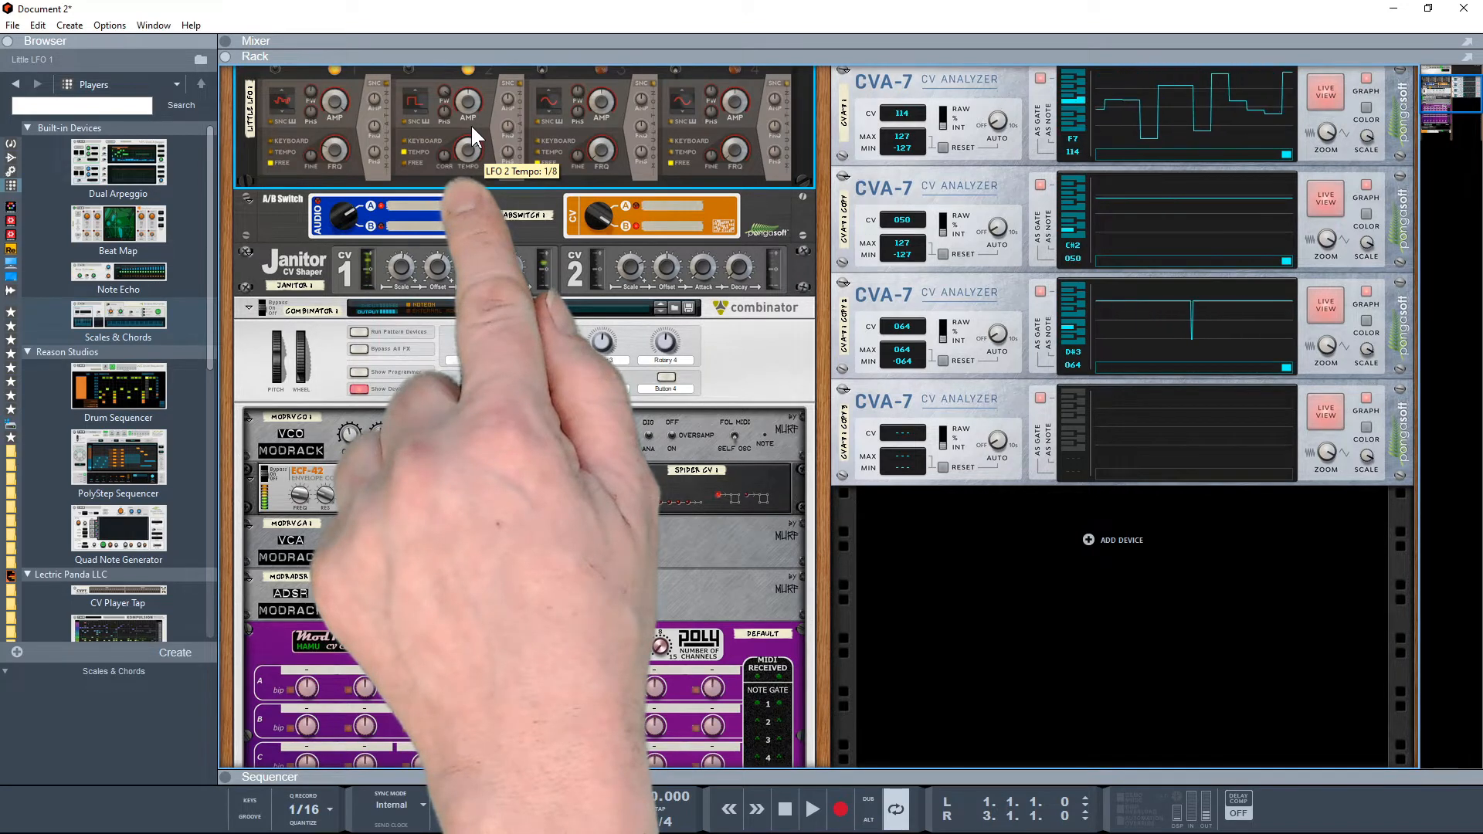
{"action": "left_click_drag", "start_coordinate": [471, 123], "coordinate": [471, 101]}
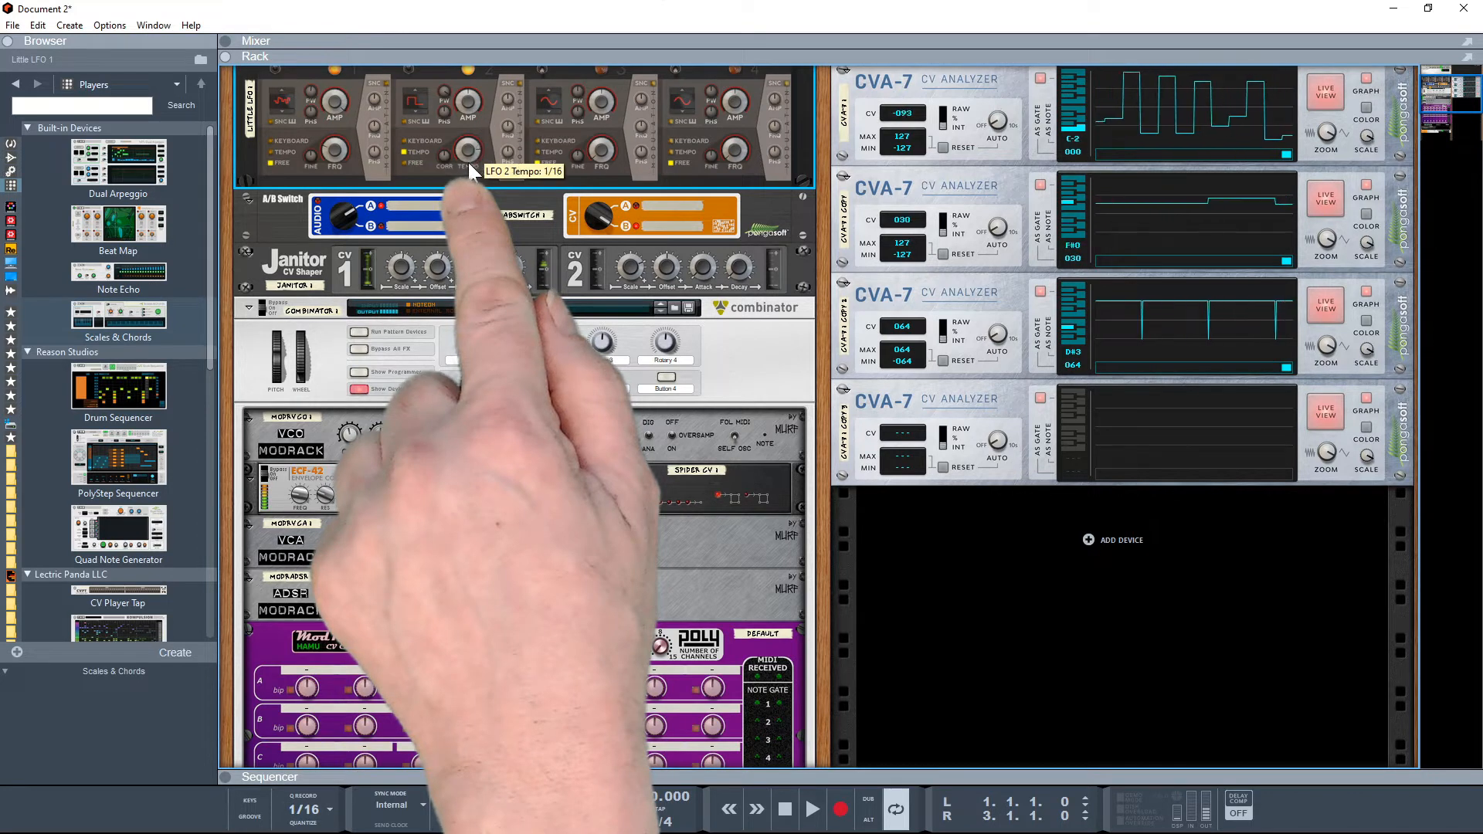
Step: Raise the Janitor's CV 1 Offset slightly and switch off LFO 2 to stop the gate signal
{"action": "left_click", "coordinate": [399, 267]}
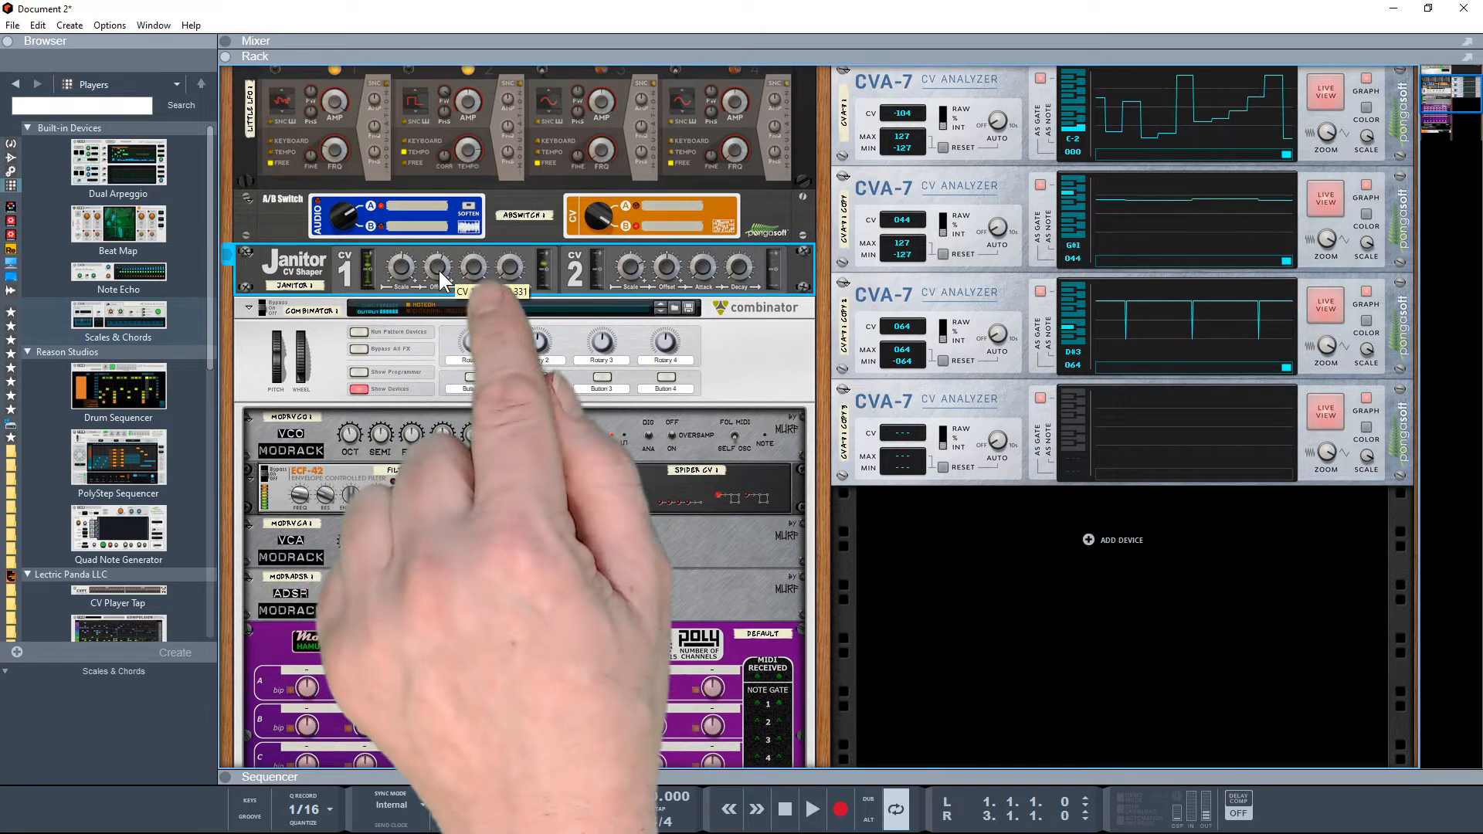
{"action": "left_click_drag", "start_coordinate": [438, 269], "coordinate": [437, 266]}
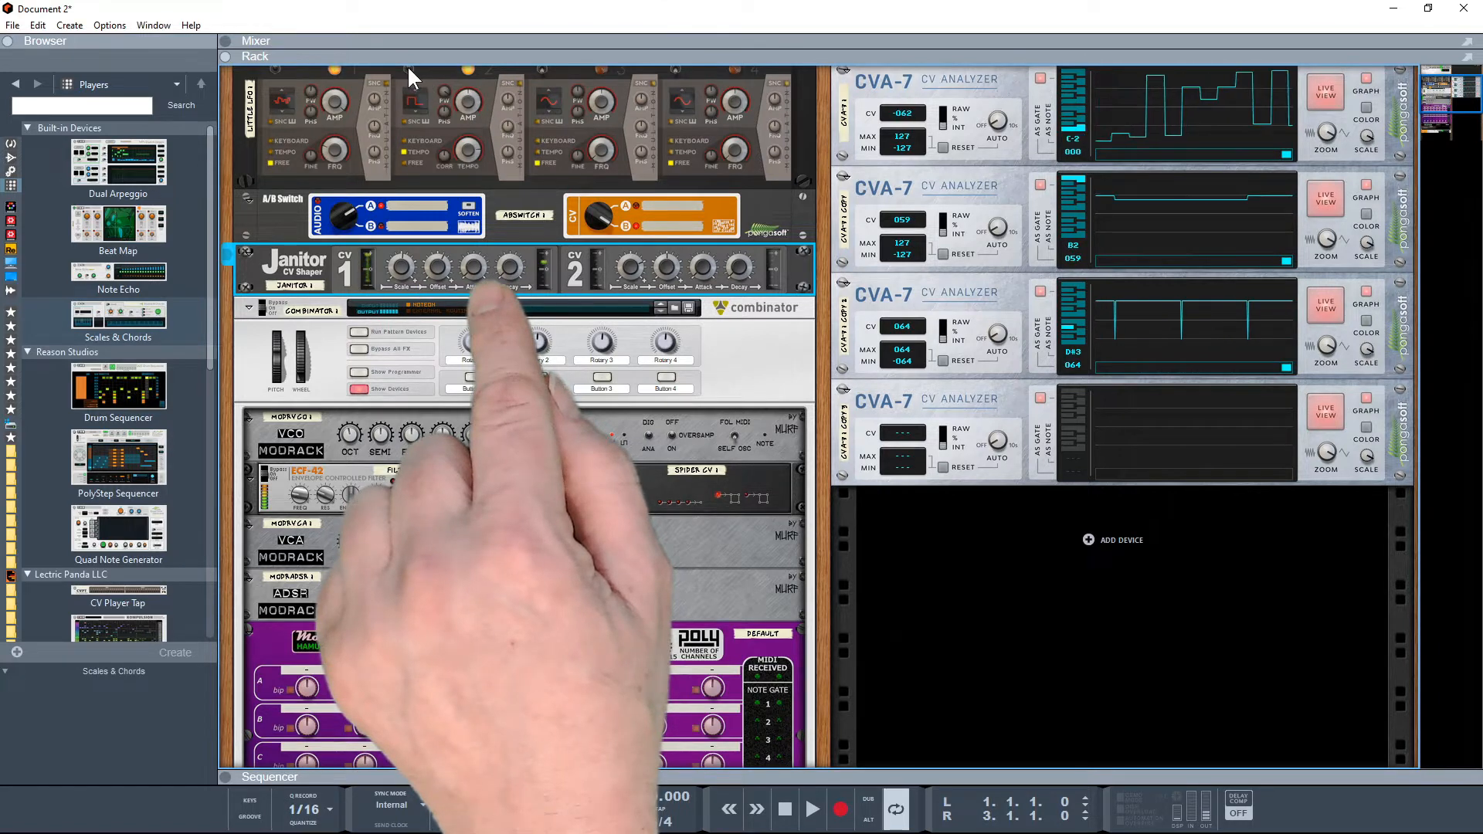
{"action": "left_click", "coordinate": [403, 108]}
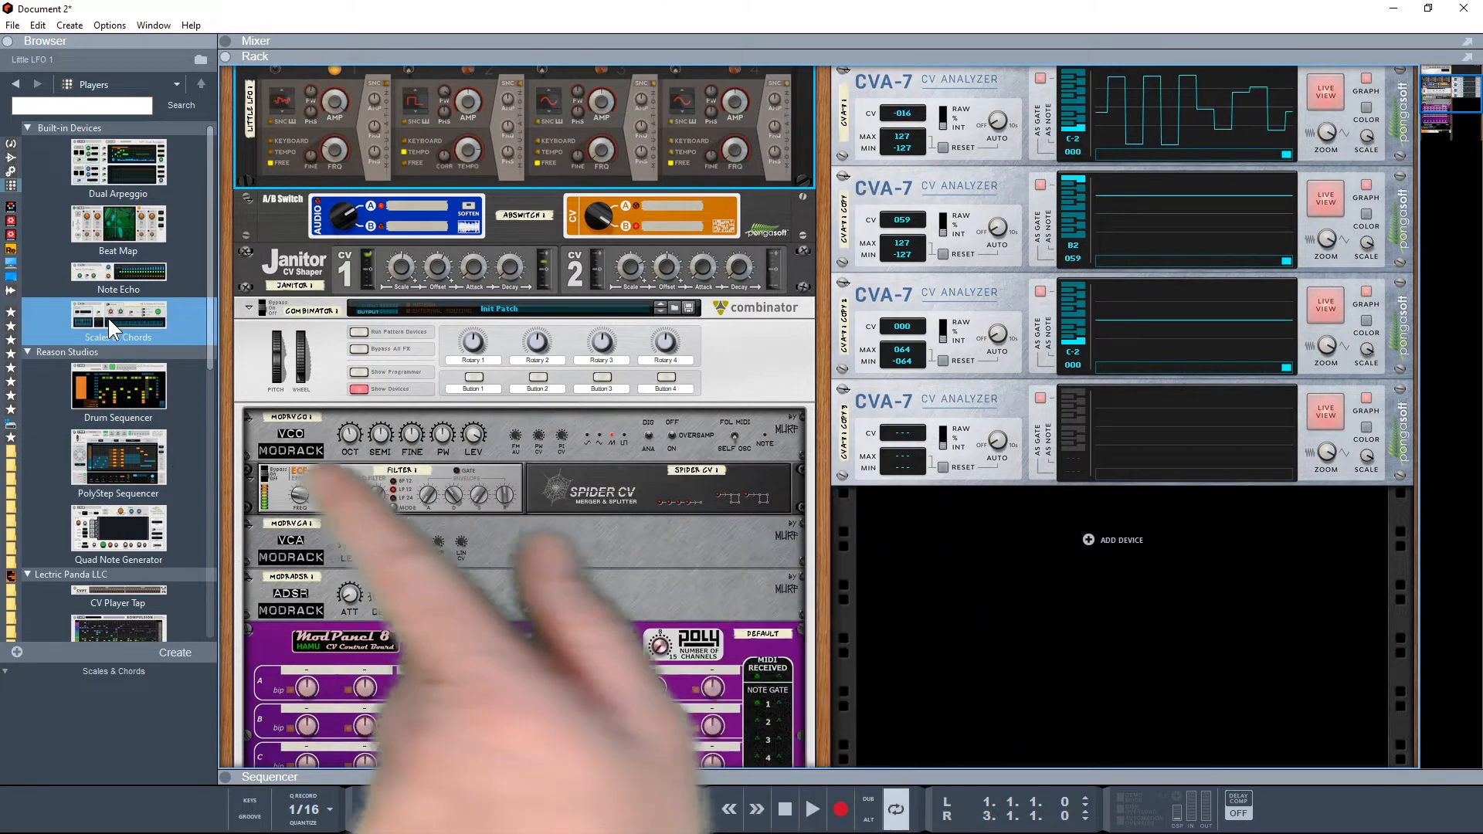
Step: Insert a Scales & Chords player above the ModPanel 8 and configure it with chords off and a custom scale in C
{"action": "left_click_drag", "start_coordinate": [109, 318], "coordinate": [590, 625]}
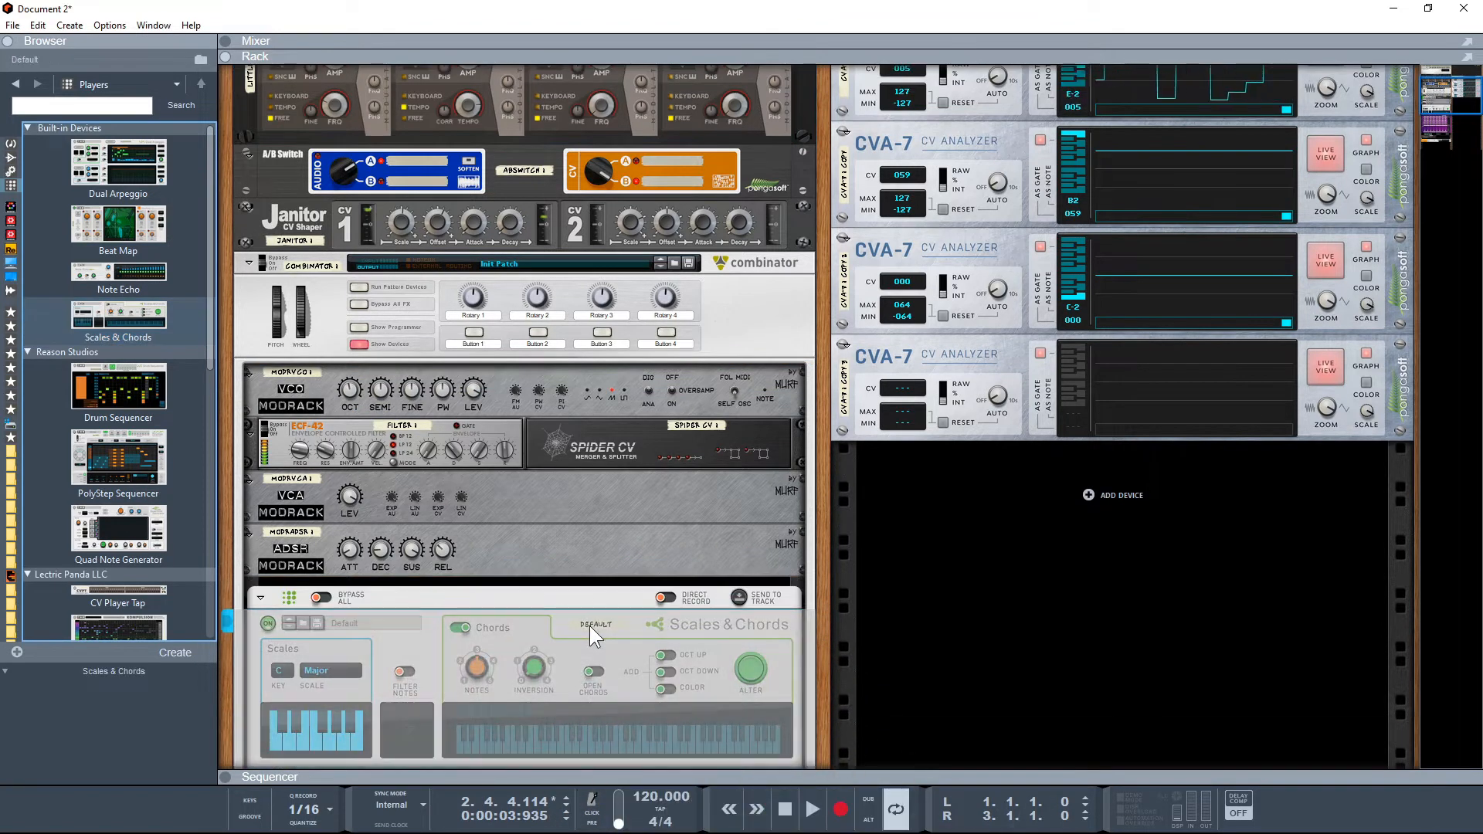
{"action": "scroll", "coordinate": [544, 600], "scroll_direction": "down", "scroll_amount": 1}
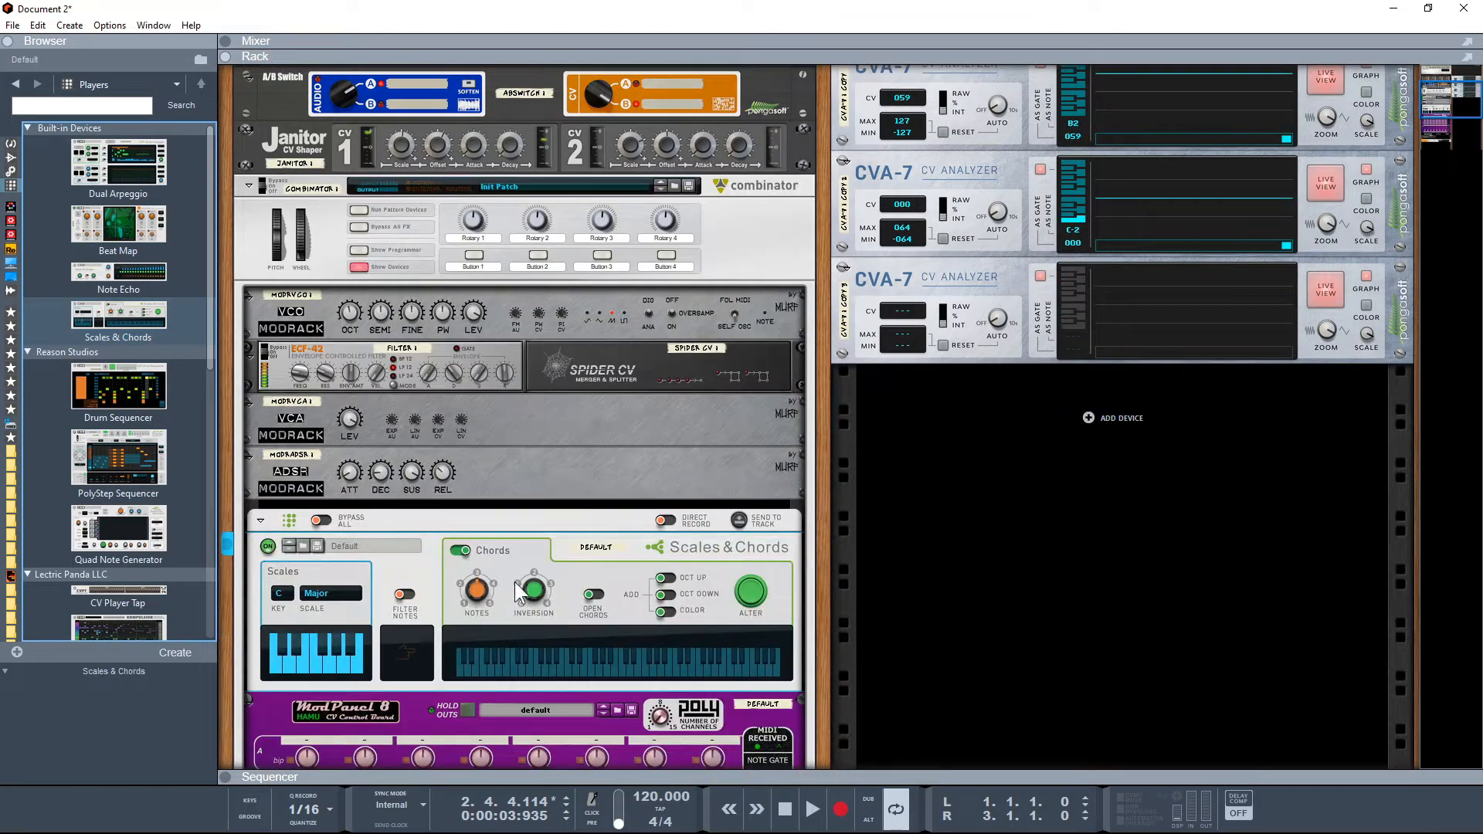
{"action": "left_click", "coordinate": [460, 551]}
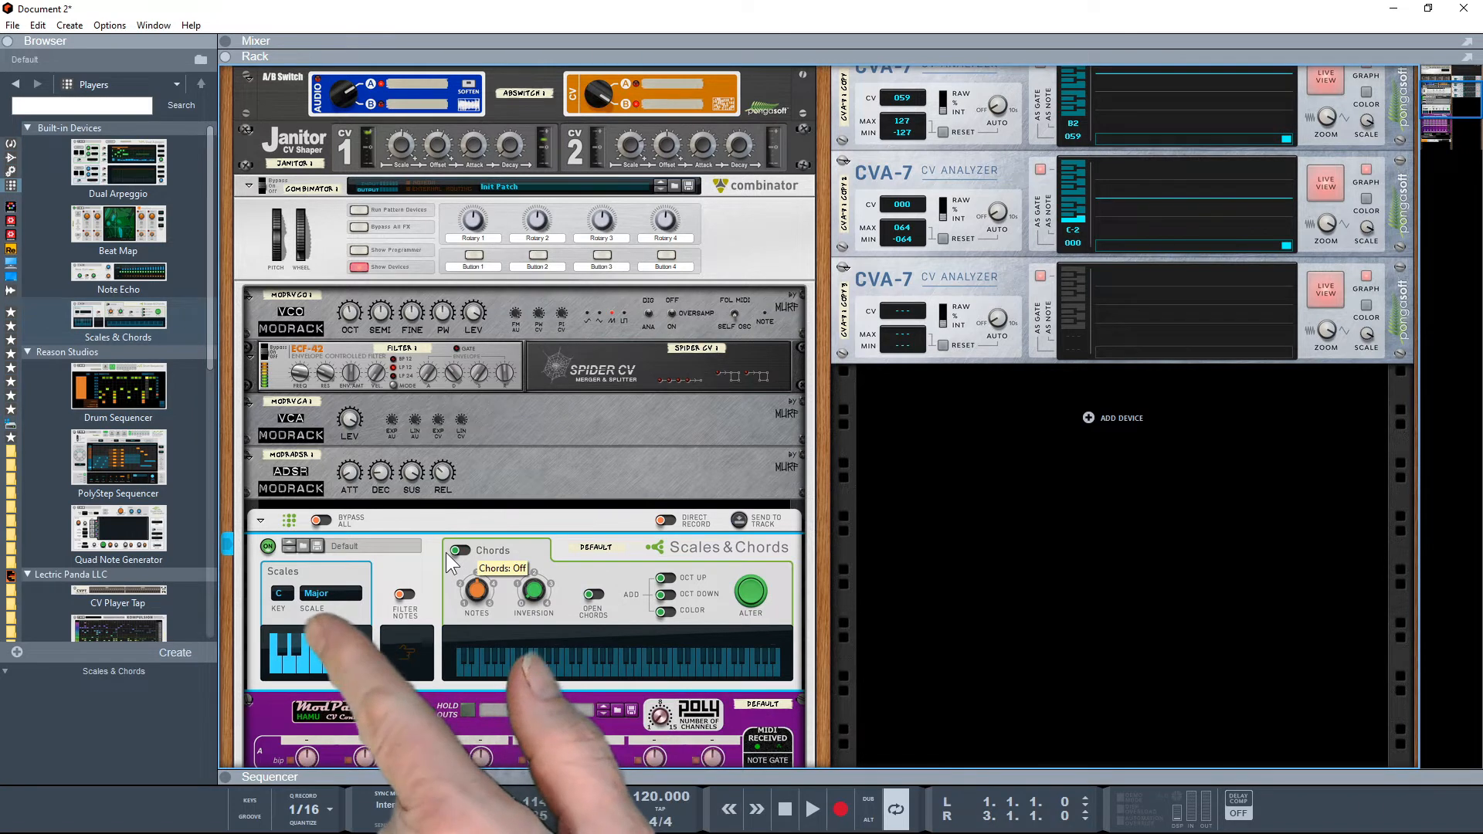
{"action": "left_click", "coordinate": [292, 656]}
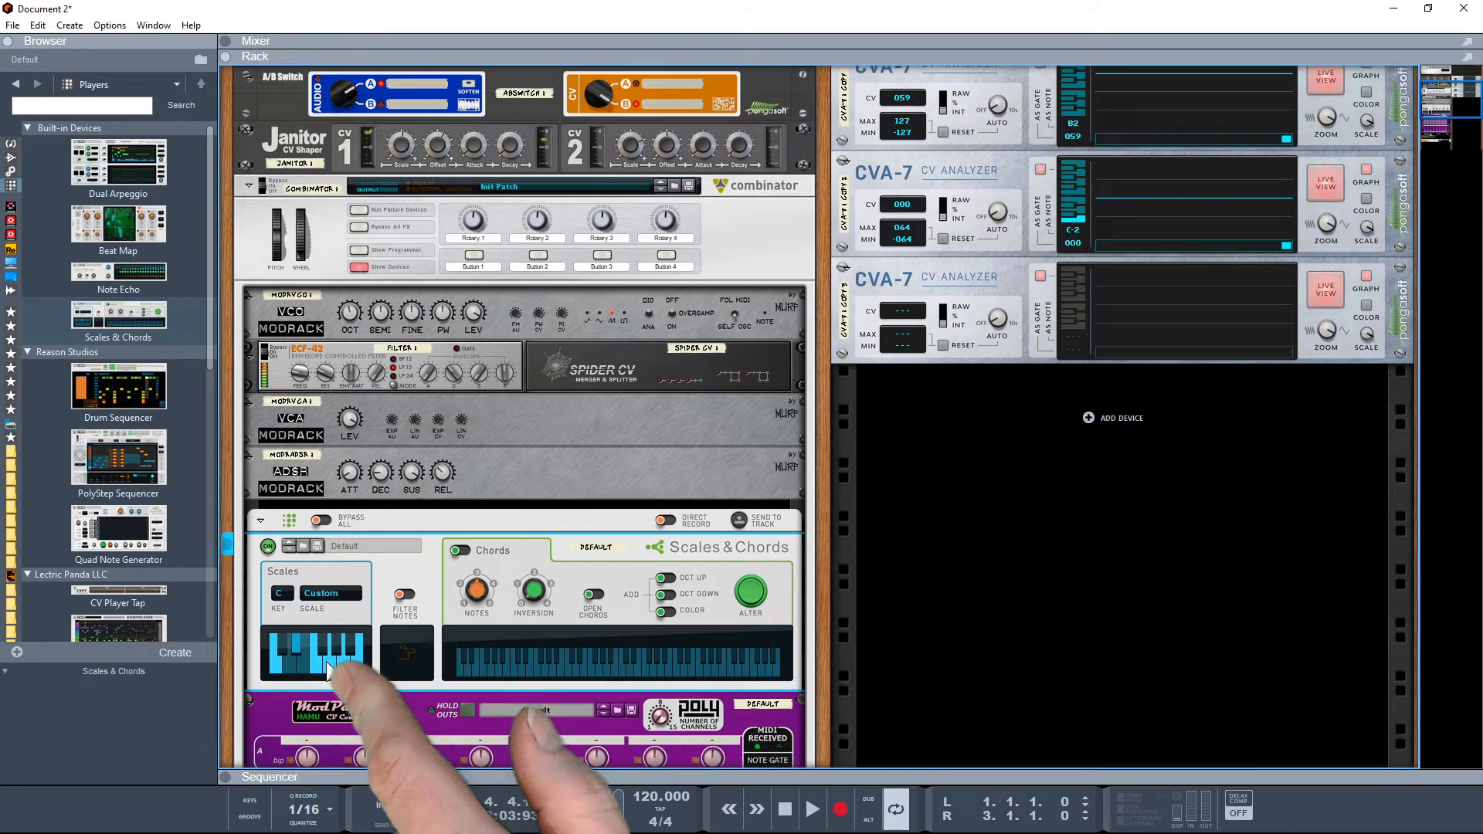
{"action": "left_click", "coordinate": [329, 663]}
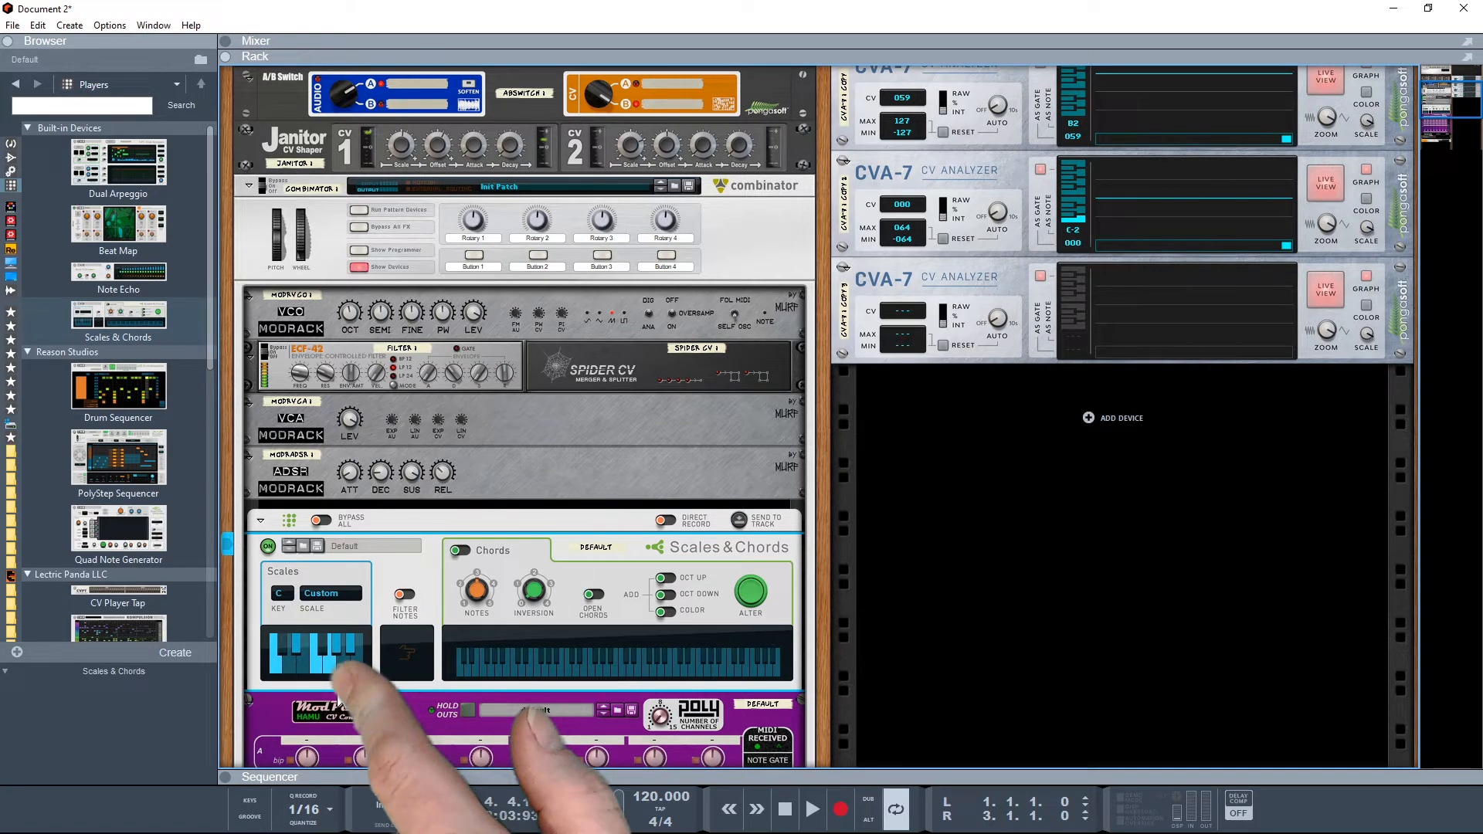
Step: With LFO 2 switched on, set the Janitor's CV 1 Scale to 0.102 and CV 1 Offset to 0.409, and switch LFO 2 off again
{"action": "scroll", "coordinate": [453, 367], "scroll_direction": "up", "scroll_amount": 3}
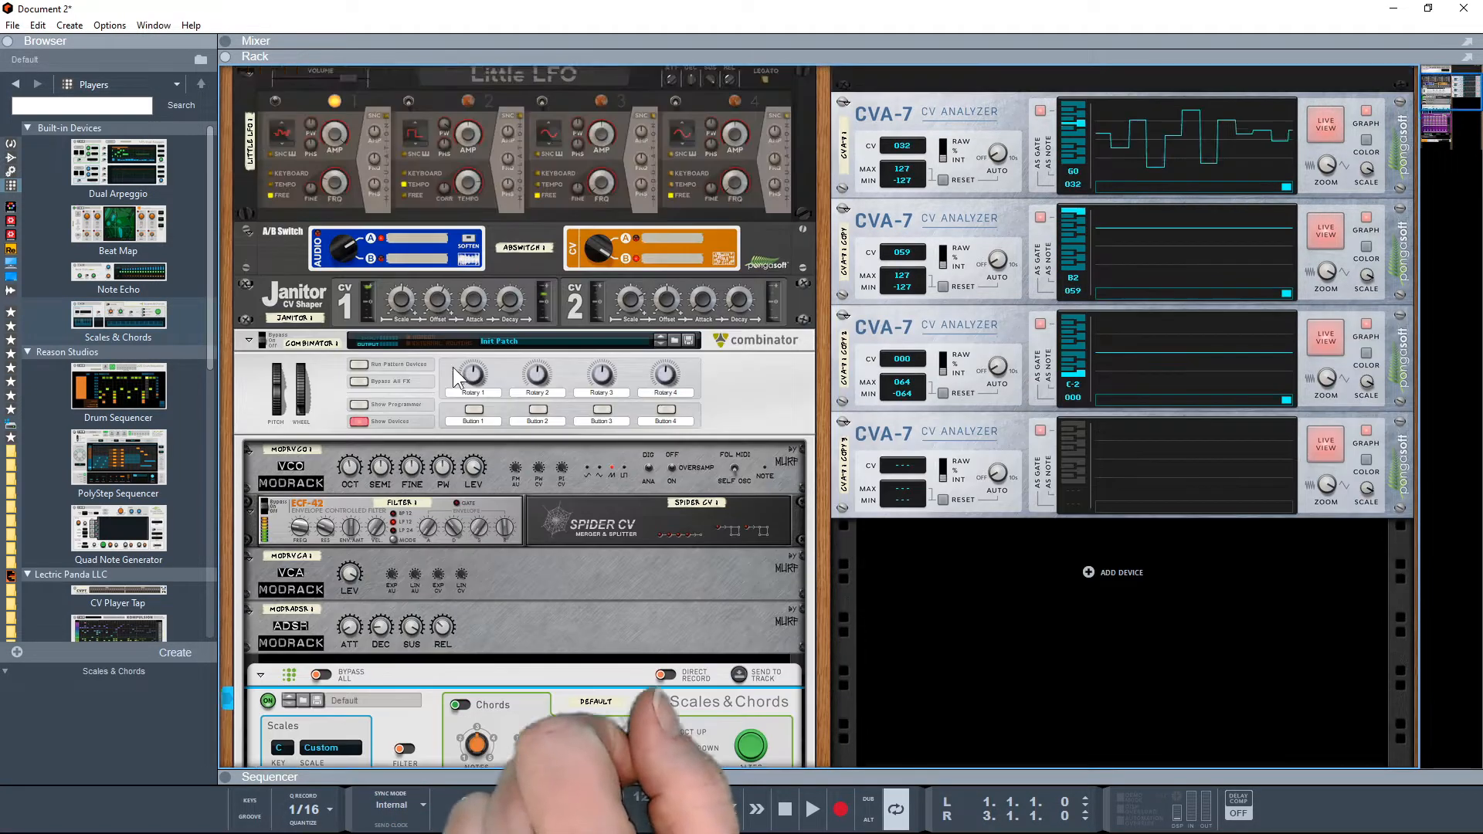
{"action": "left_click", "coordinate": [407, 178]}
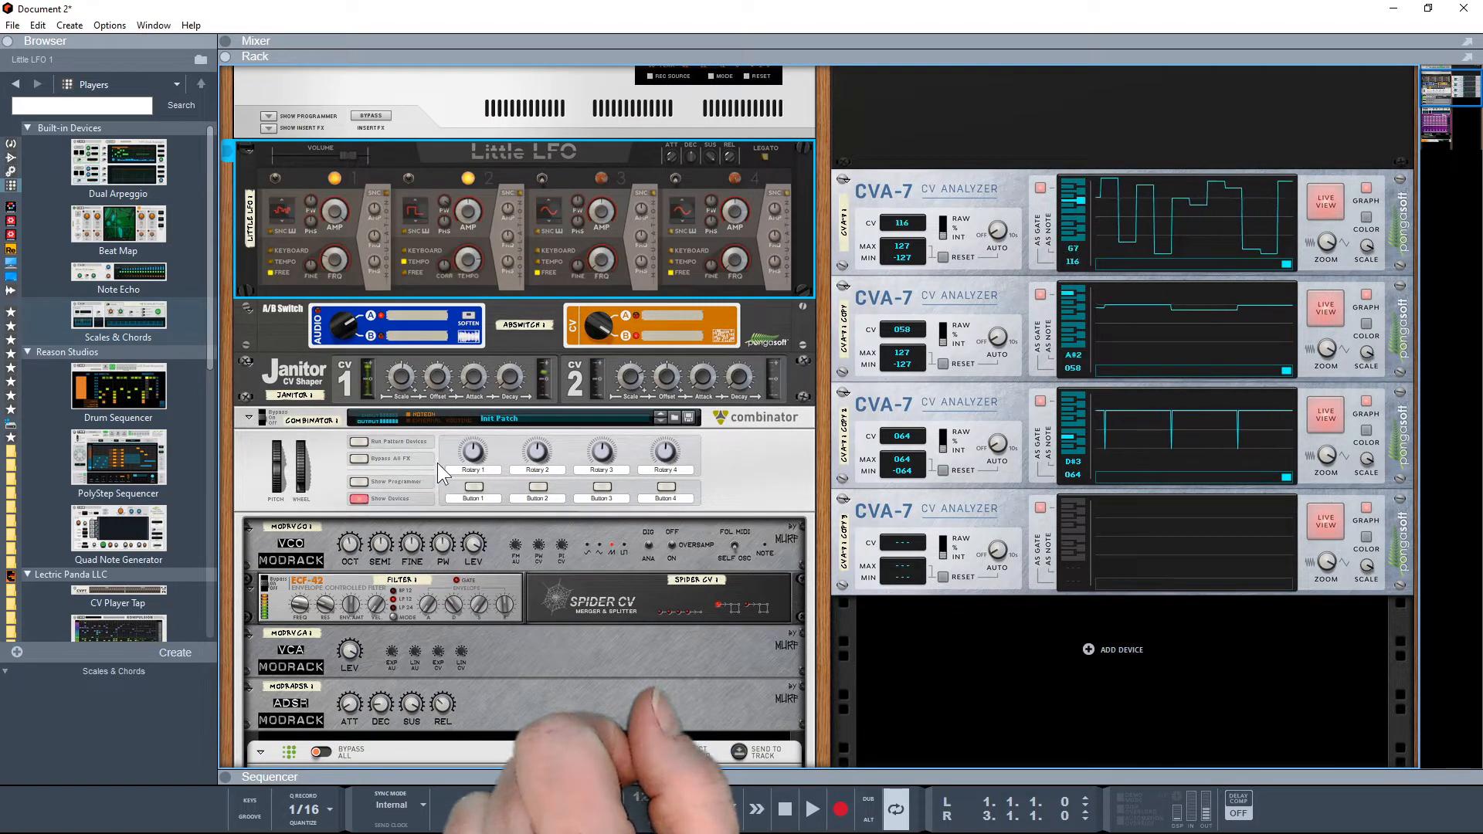
{"action": "left_click", "coordinate": [401, 372]}
{"action": "left_click_drag", "start_coordinate": [400, 372], "coordinate": [401, 372]}
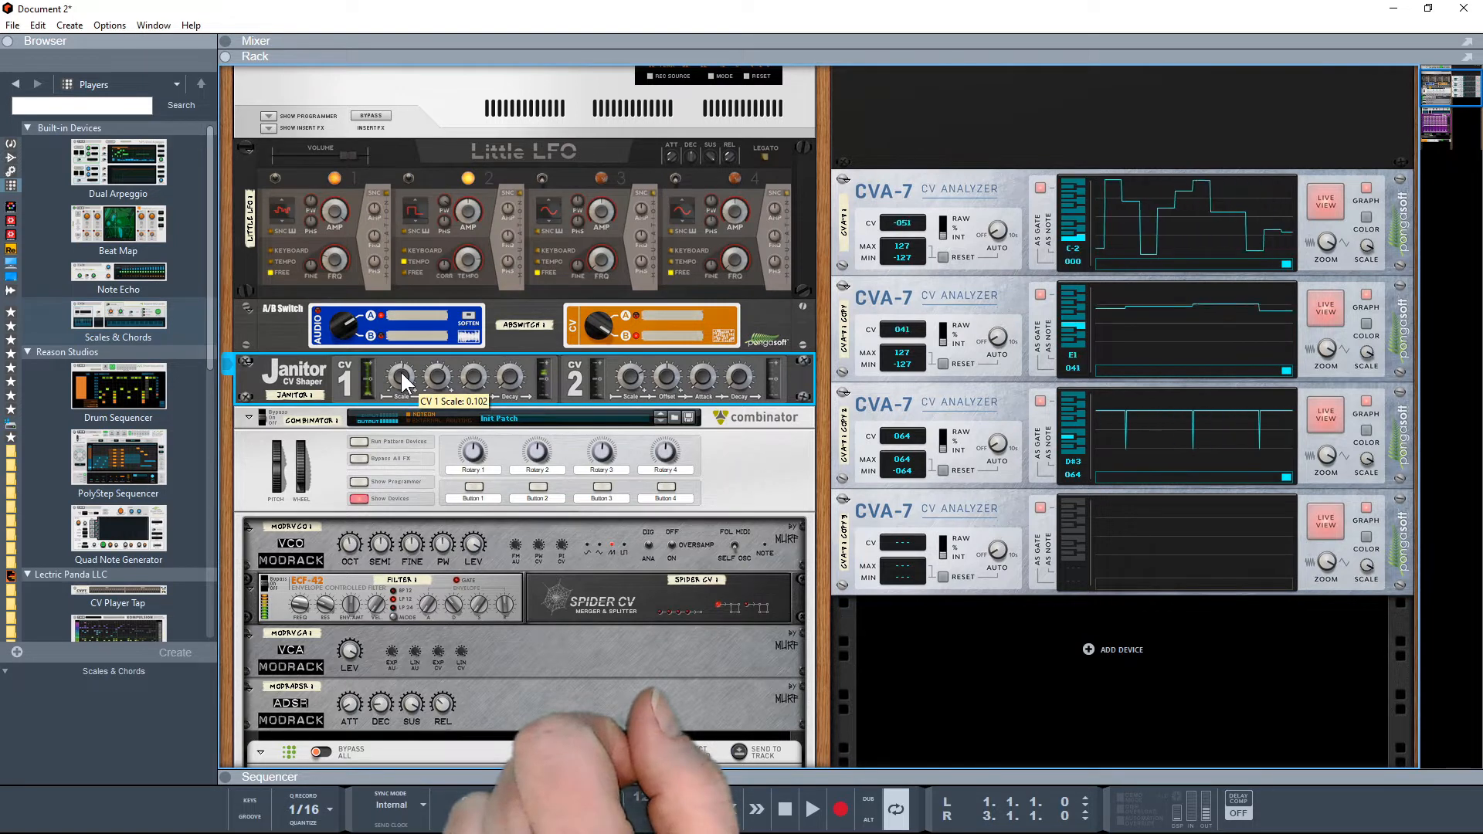
{"action": "left_click_drag", "start_coordinate": [437, 373], "coordinate": [433, 370]}
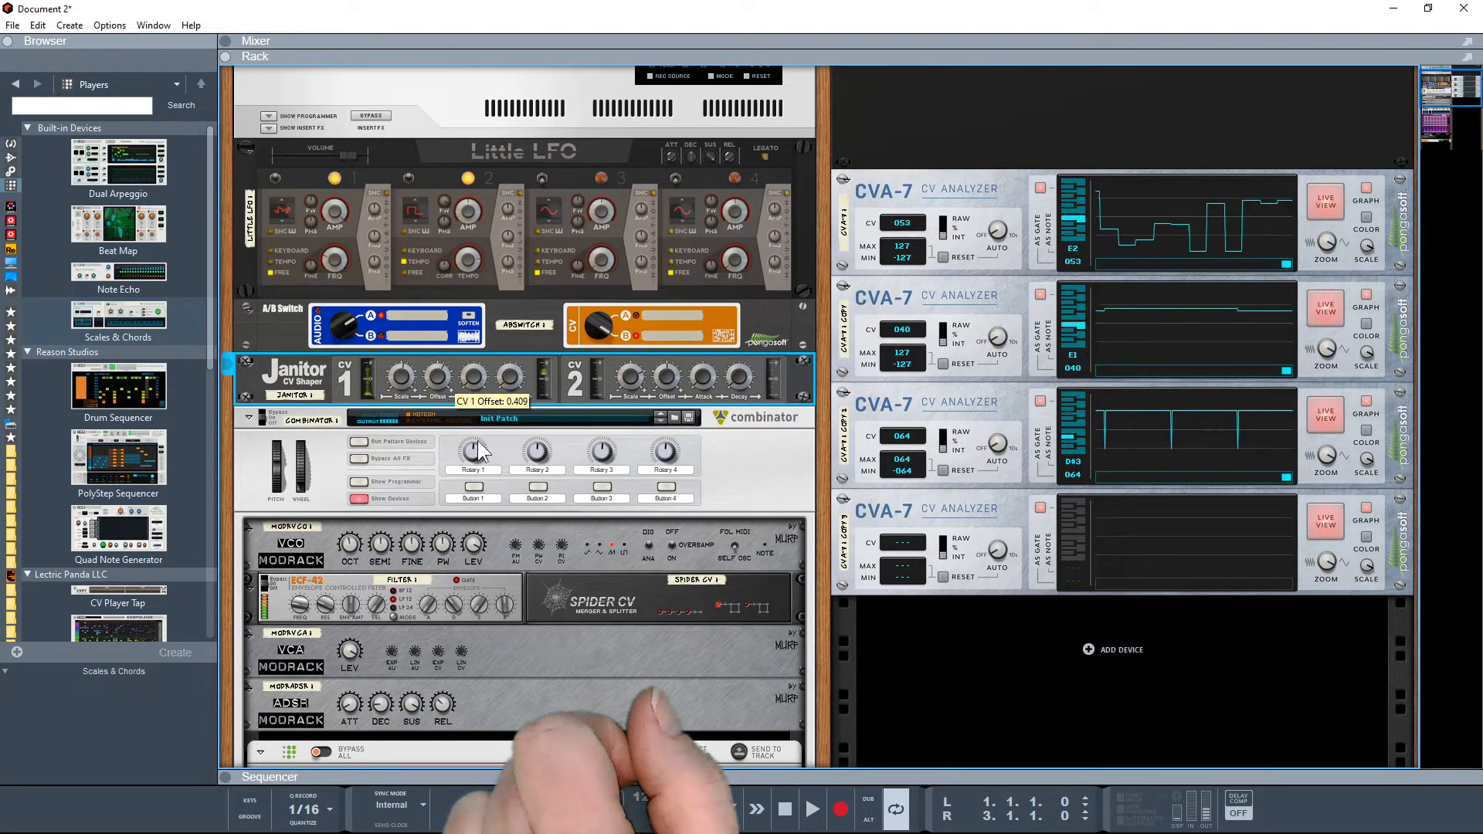
{"action": "left_click", "coordinate": [410, 177]}
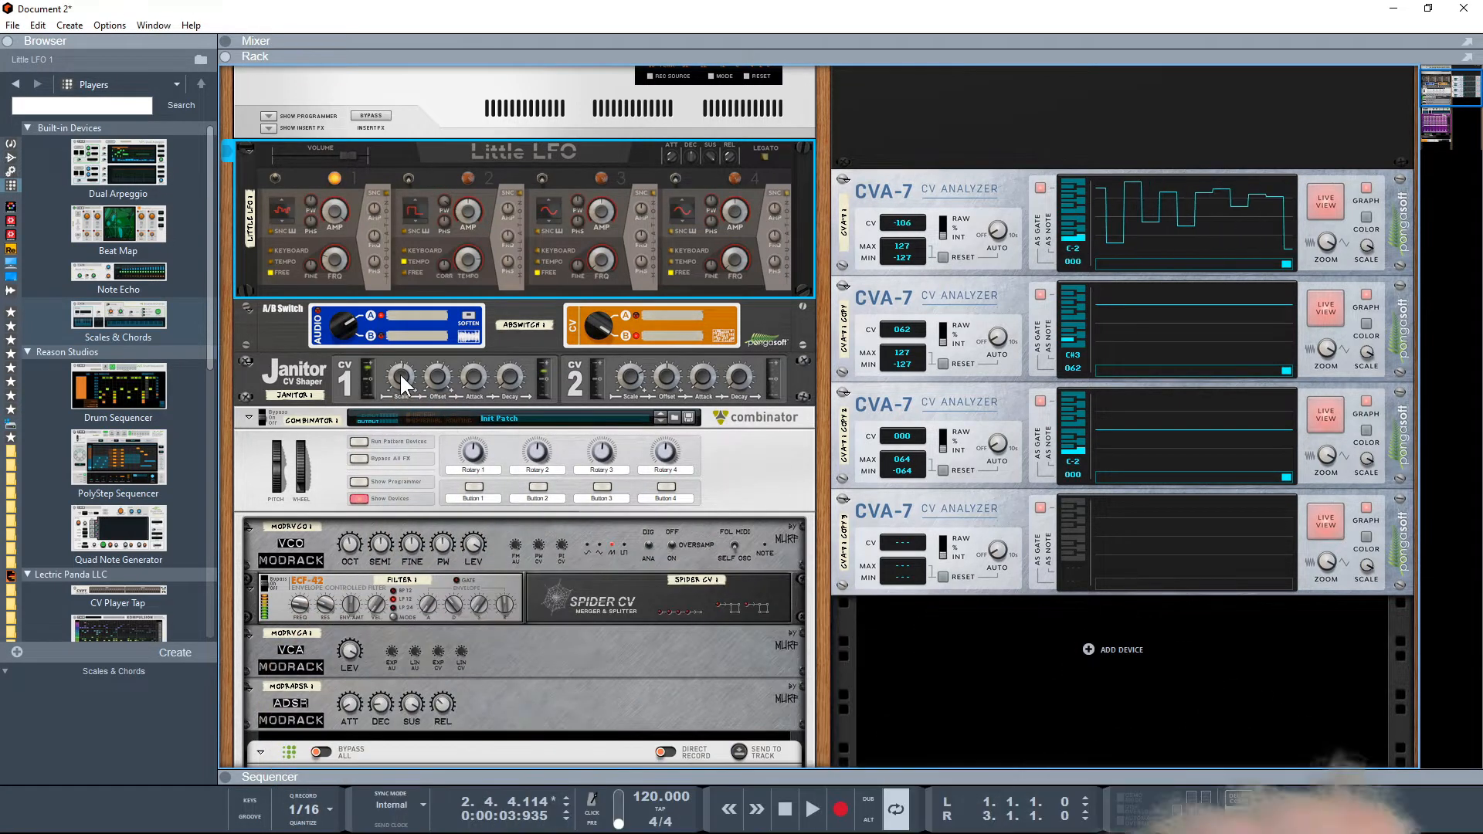
Step: Readjust the Janitor's CV 1 Offset and, with LFO 2 switched on, try a CV 1 Scale of about 0.409
{"action": "left_click", "coordinate": [403, 372]}
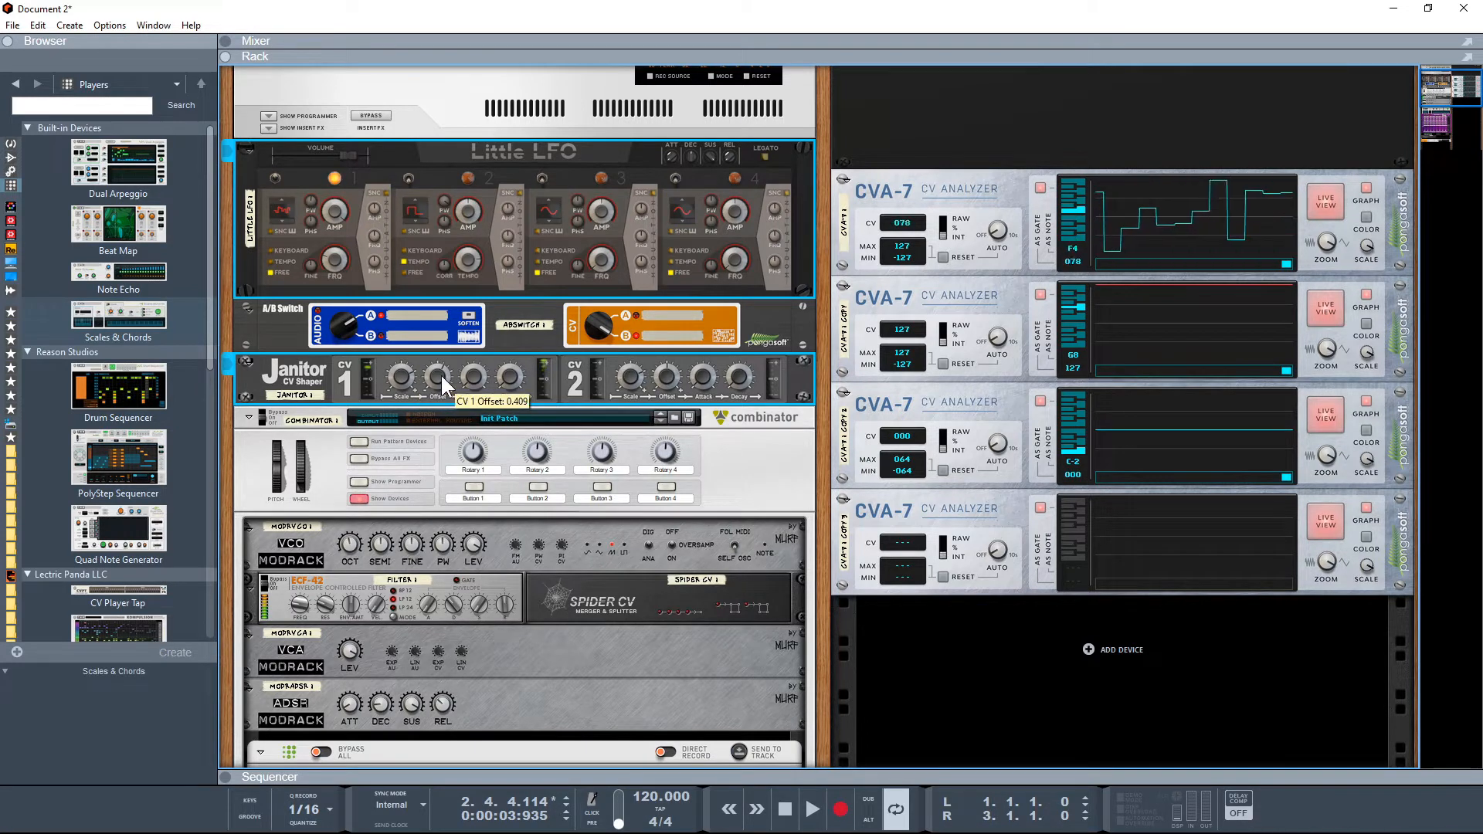
{"action": "left_click", "coordinate": [441, 376], "text": "ctrl"}
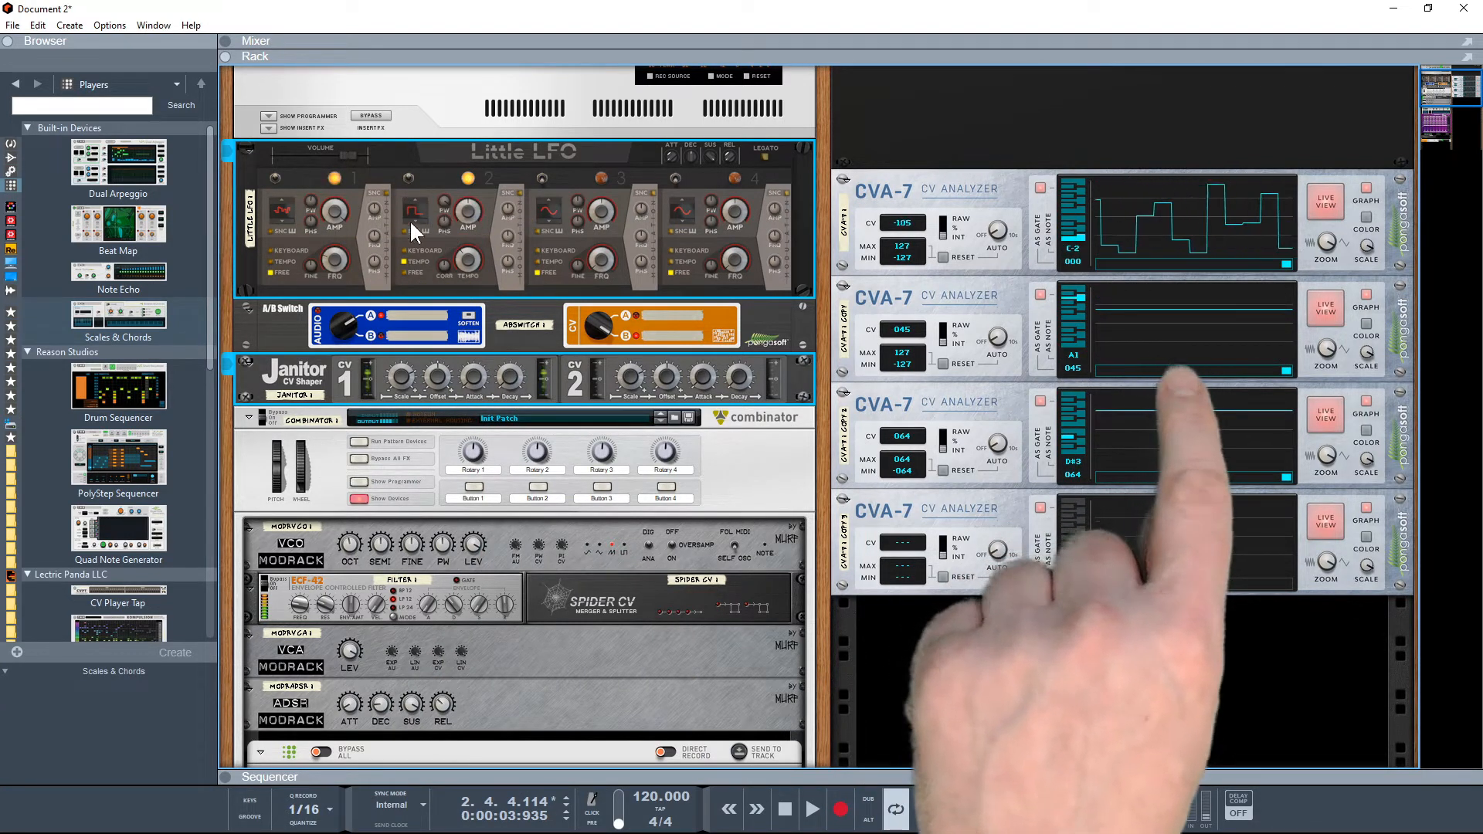
{"action": "mouse_move", "coordinate": [401, 371]}
{"action": "left_mouse_down"}
{"action": "mouse_move", "coordinate": [409, 410]}
{"action": "mouse_move", "coordinate": [431, 360]}
{"action": "mouse_move", "coordinate": [399, 369]}
{"action": "left_mouse_up"}
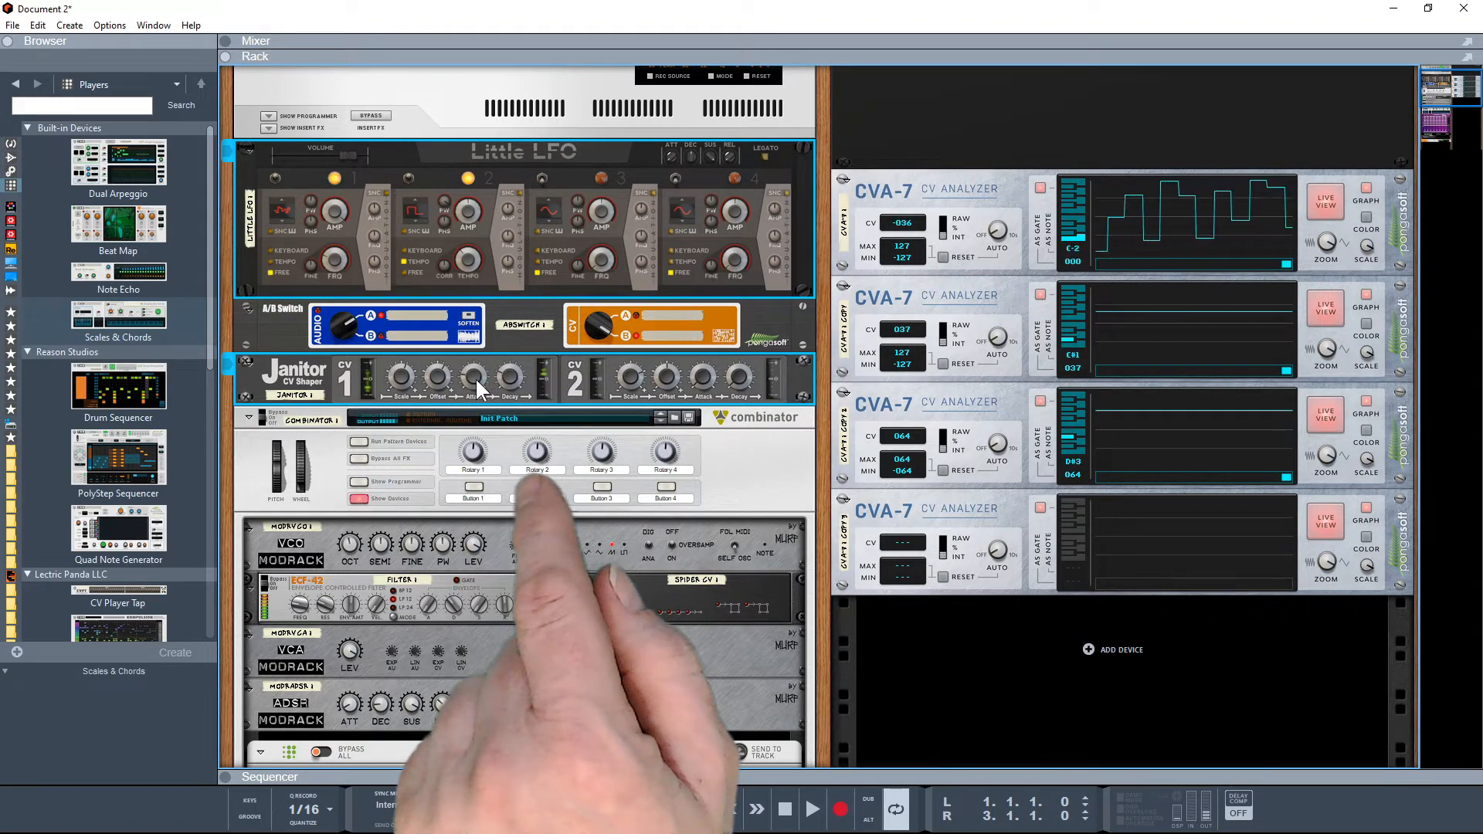
{"action": "left_click_drag", "start_coordinate": [475, 376], "coordinate": [505, 363]}
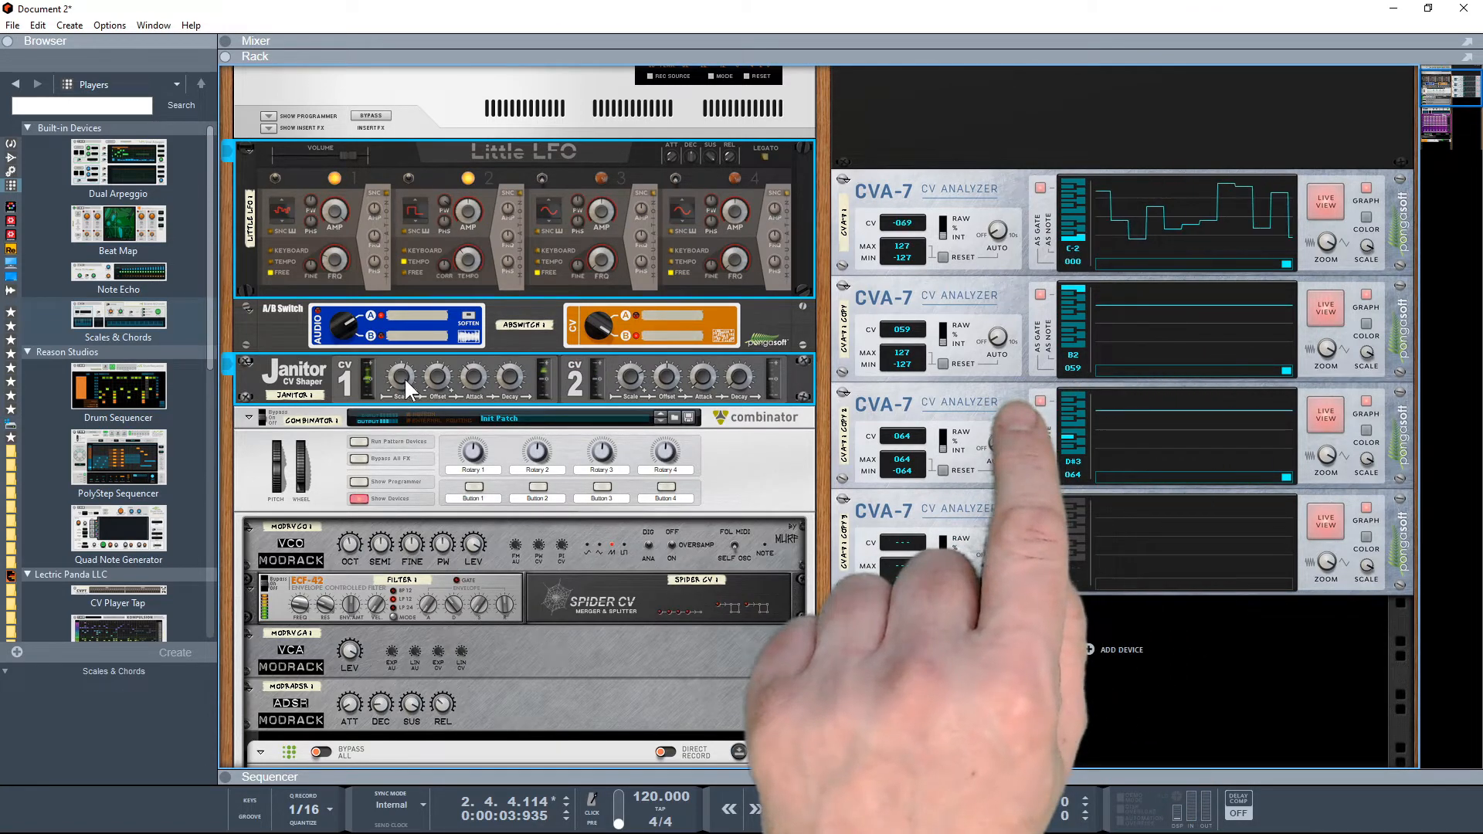
{"action": "mouse_move", "coordinate": [398, 369]}
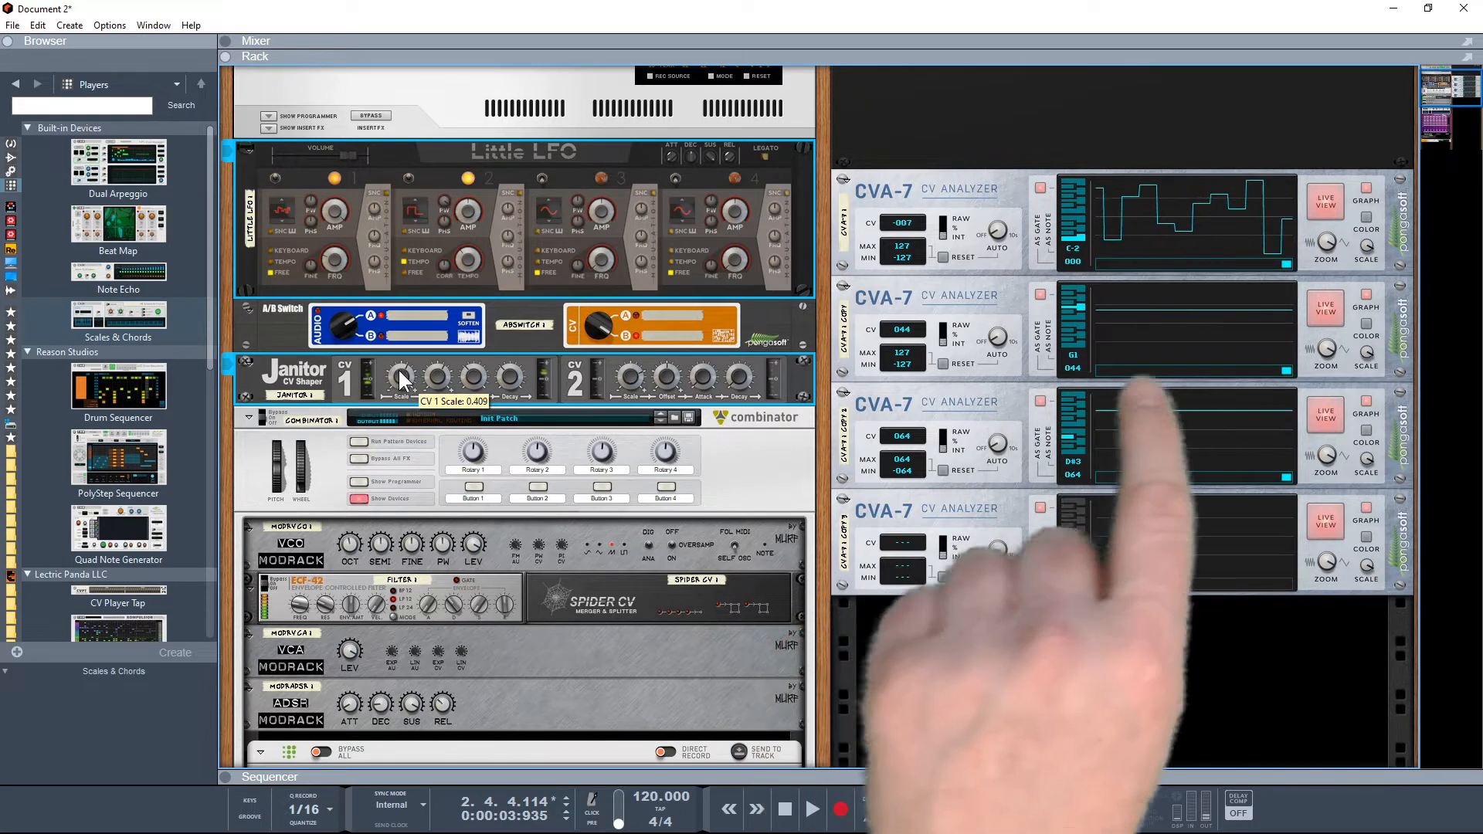
{"action": "left_click_drag", "start_coordinate": [400, 369], "coordinate": [399, 366]}
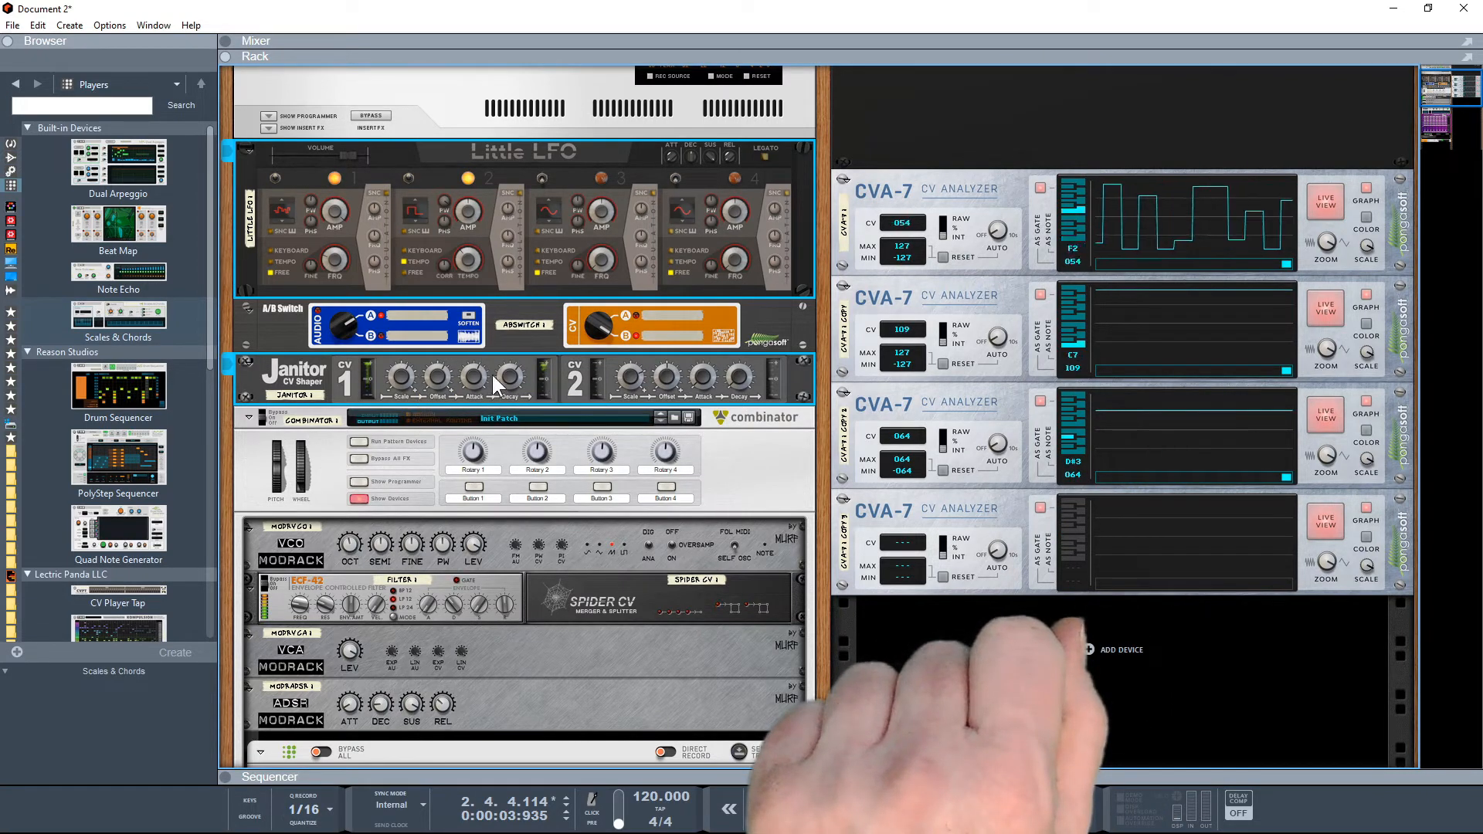
{"action": "mouse_move", "coordinate": [512, 374]}
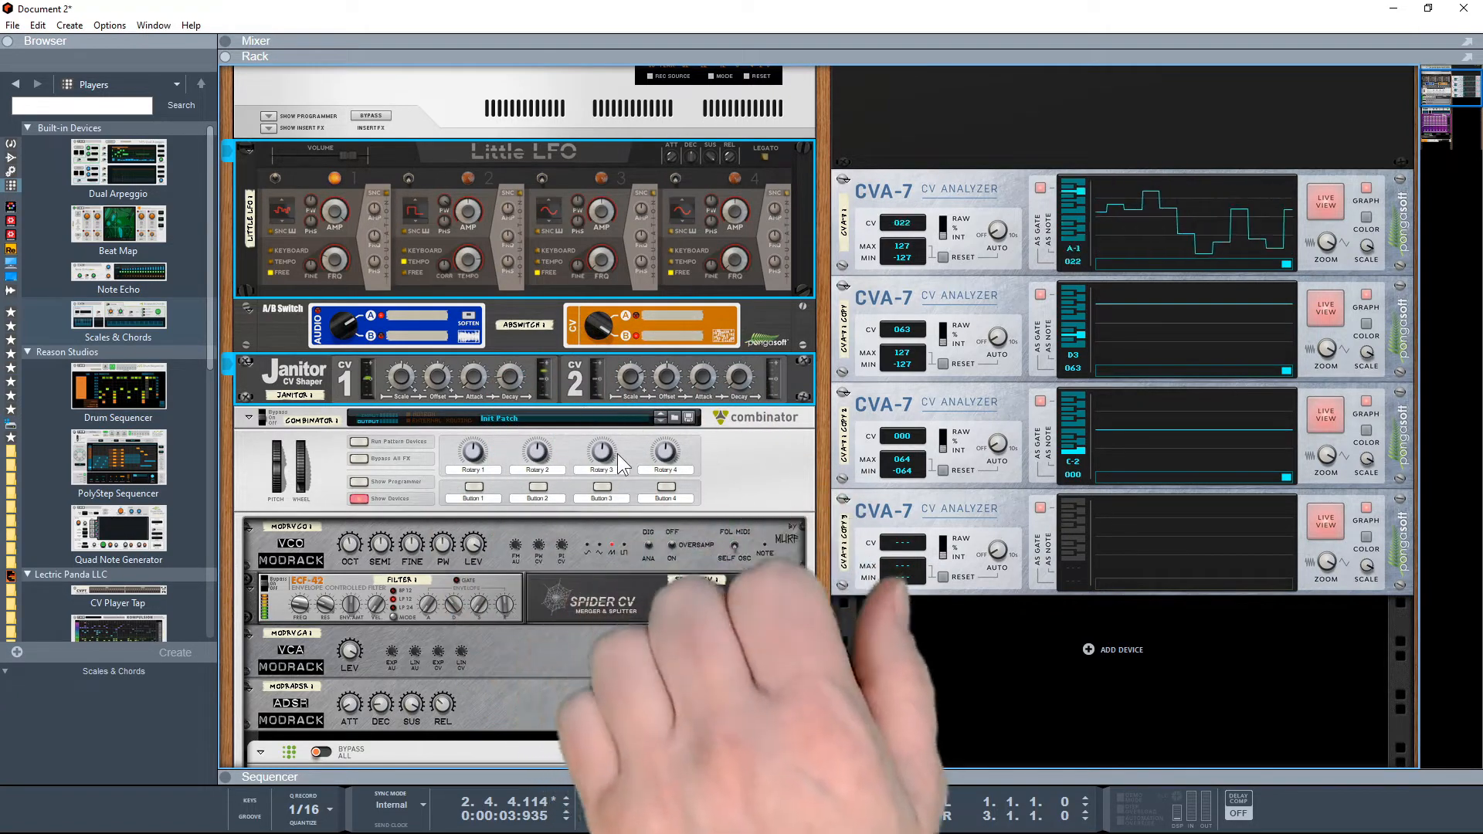
Step: Delete the Scales & Chords player from the Combinator, leaving the ModPanel 8 in place
{"action": "scroll", "coordinate": [622, 456], "scroll_direction": "down", "scroll_amount": 5}
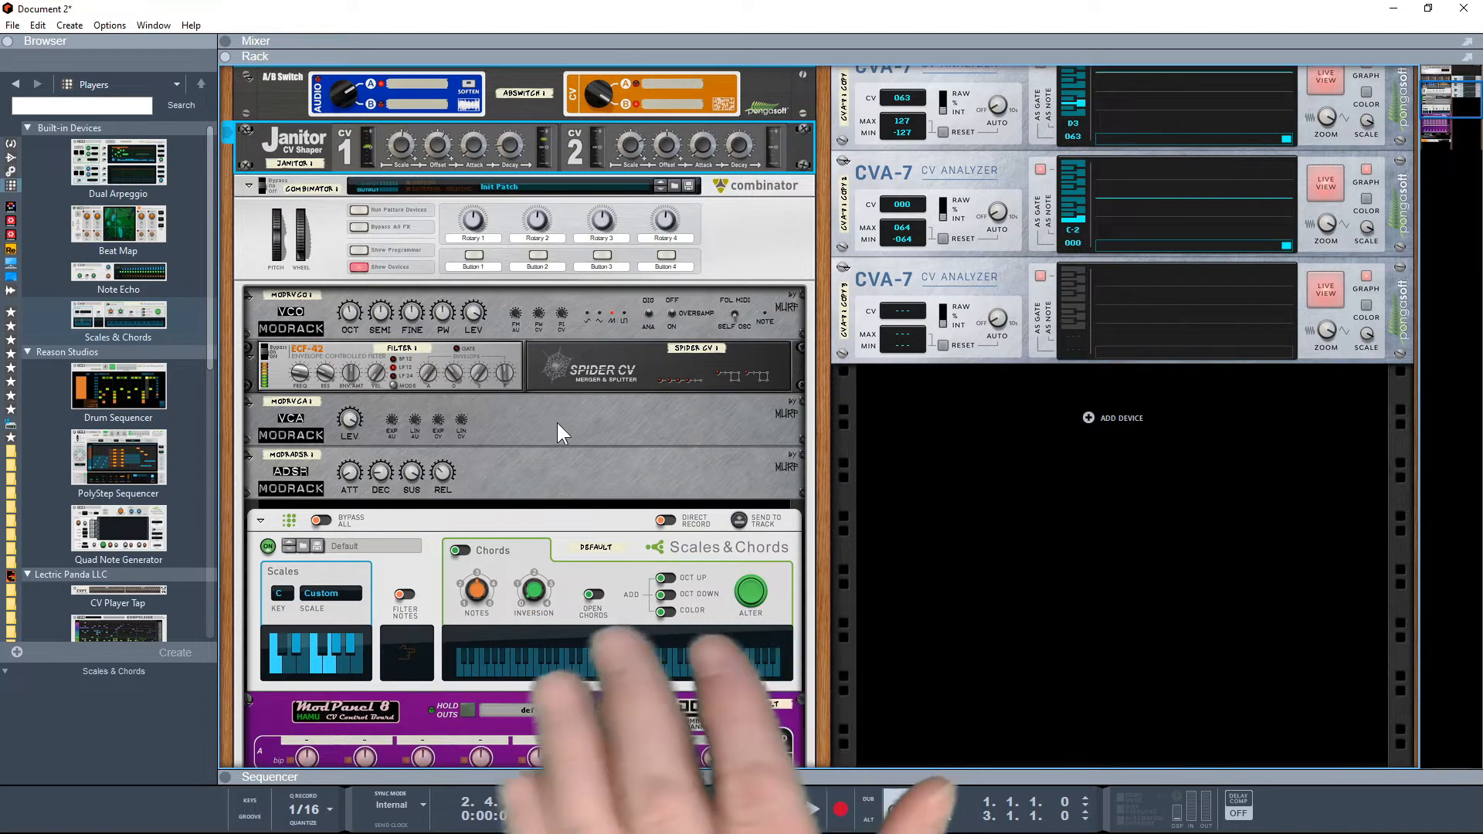
{"action": "left_click", "coordinate": [574, 550]}
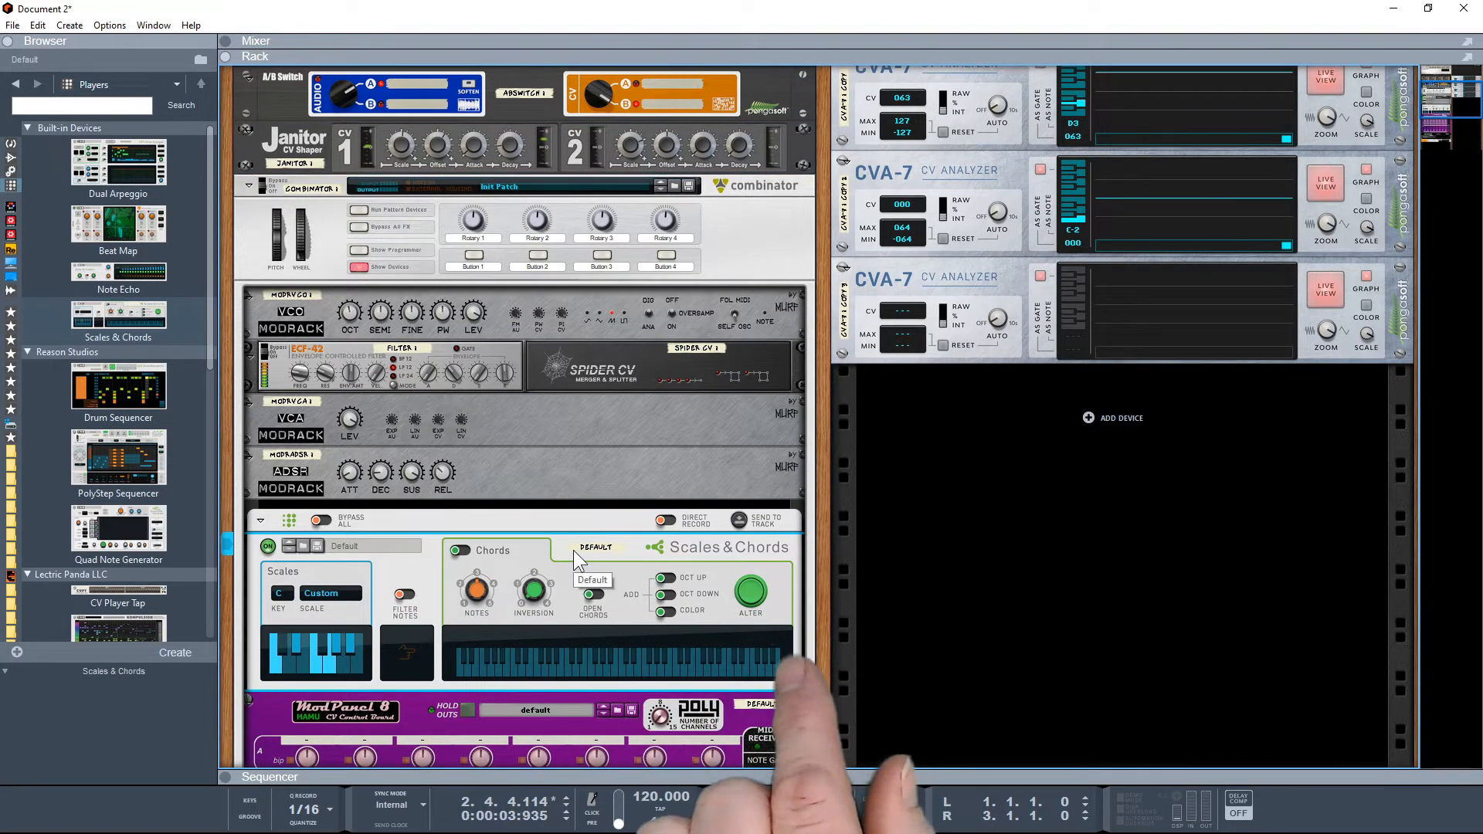
{"action": "key", "text": "Delete"}
{"action": "key", "text": "Return"}
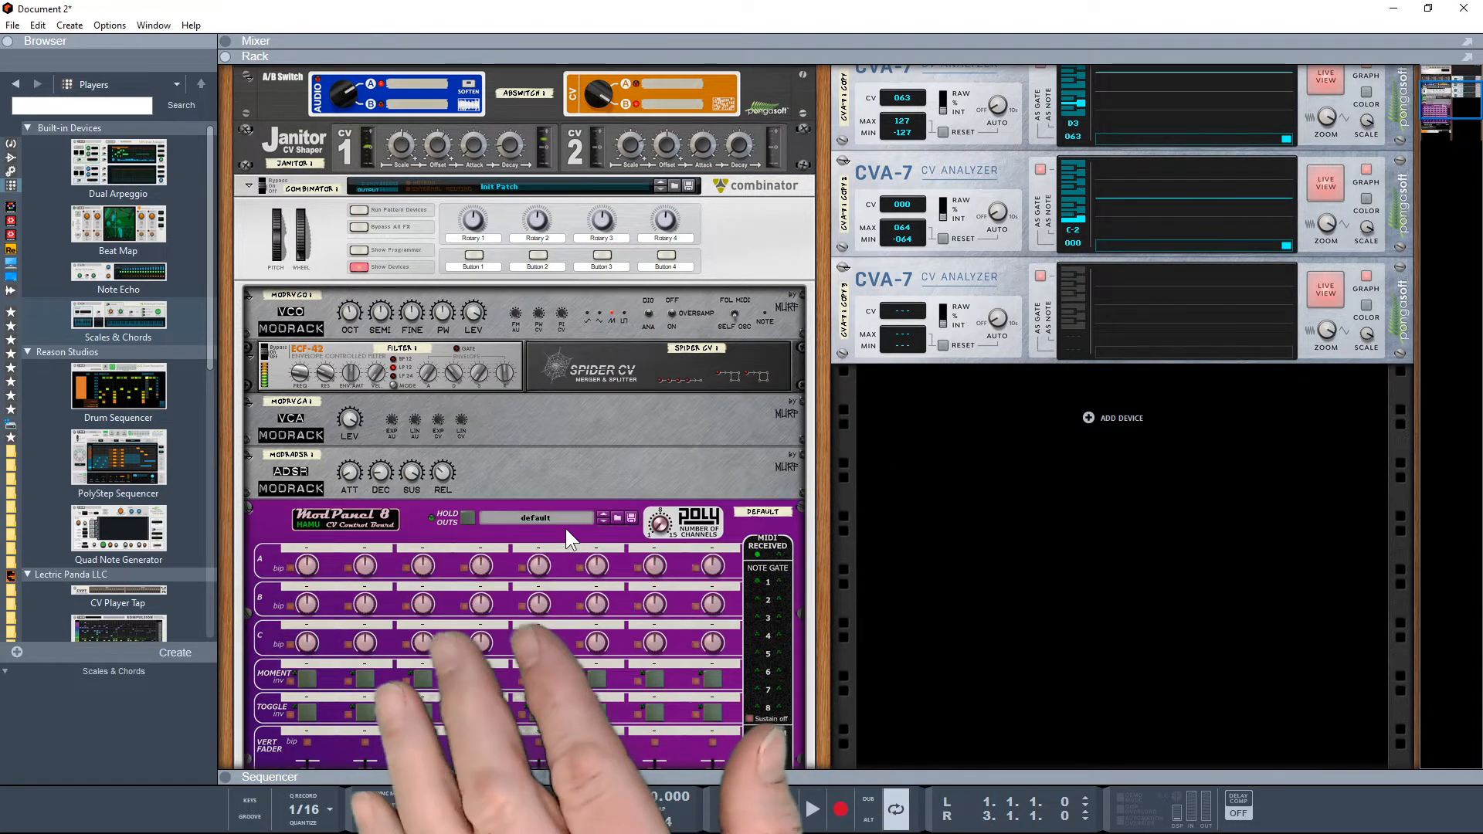
Step: Insert a Chord Detector player above the ModPanel 8 and set its Tool Mode to Velocity Monitor
{"action": "left_click", "coordinate": [239, 201]}
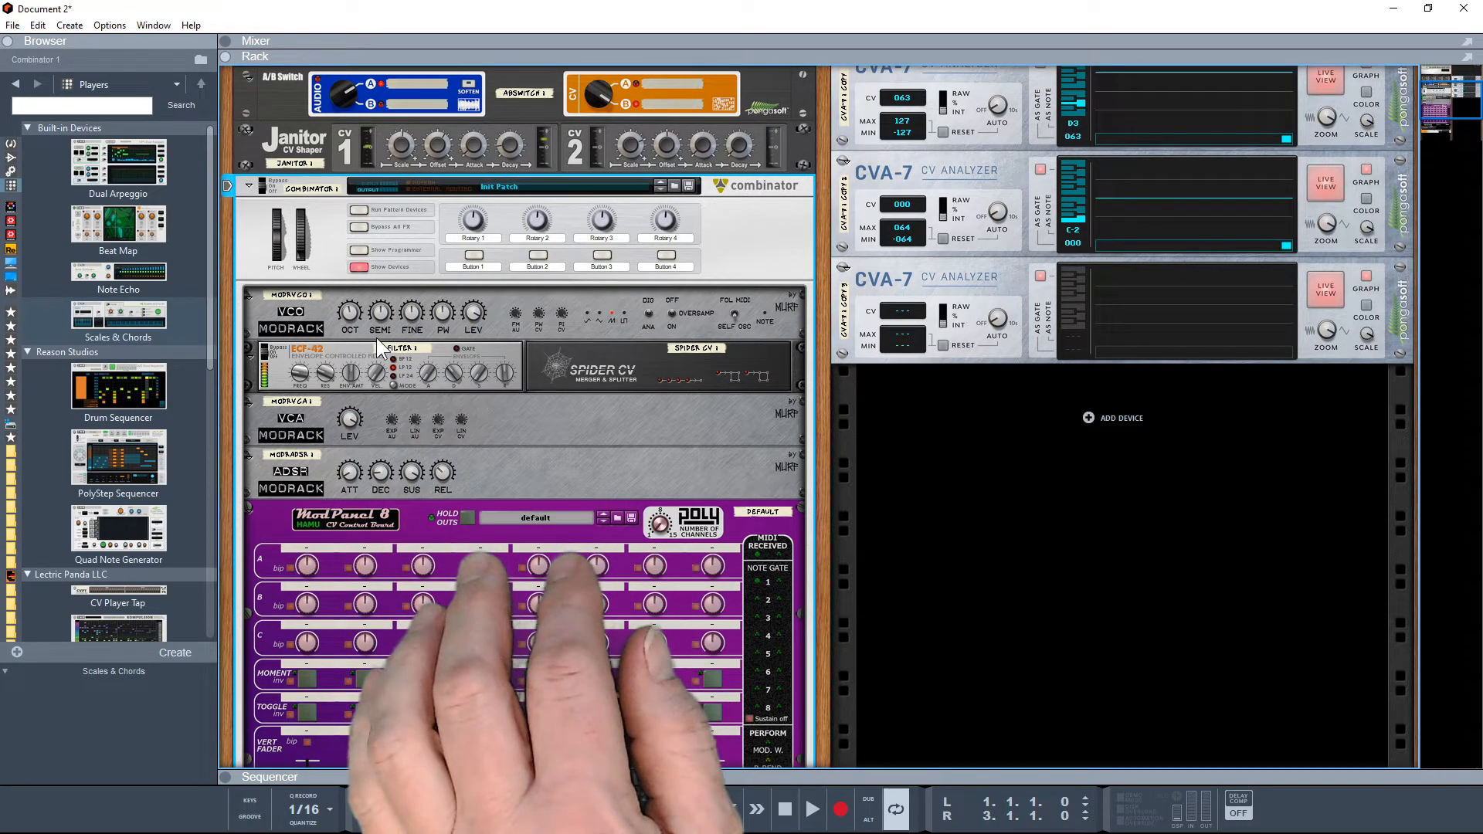
{"action": "scroll", "coordinate": [179, 423], "scroll_direction": "down", "scroll_amount": 10}
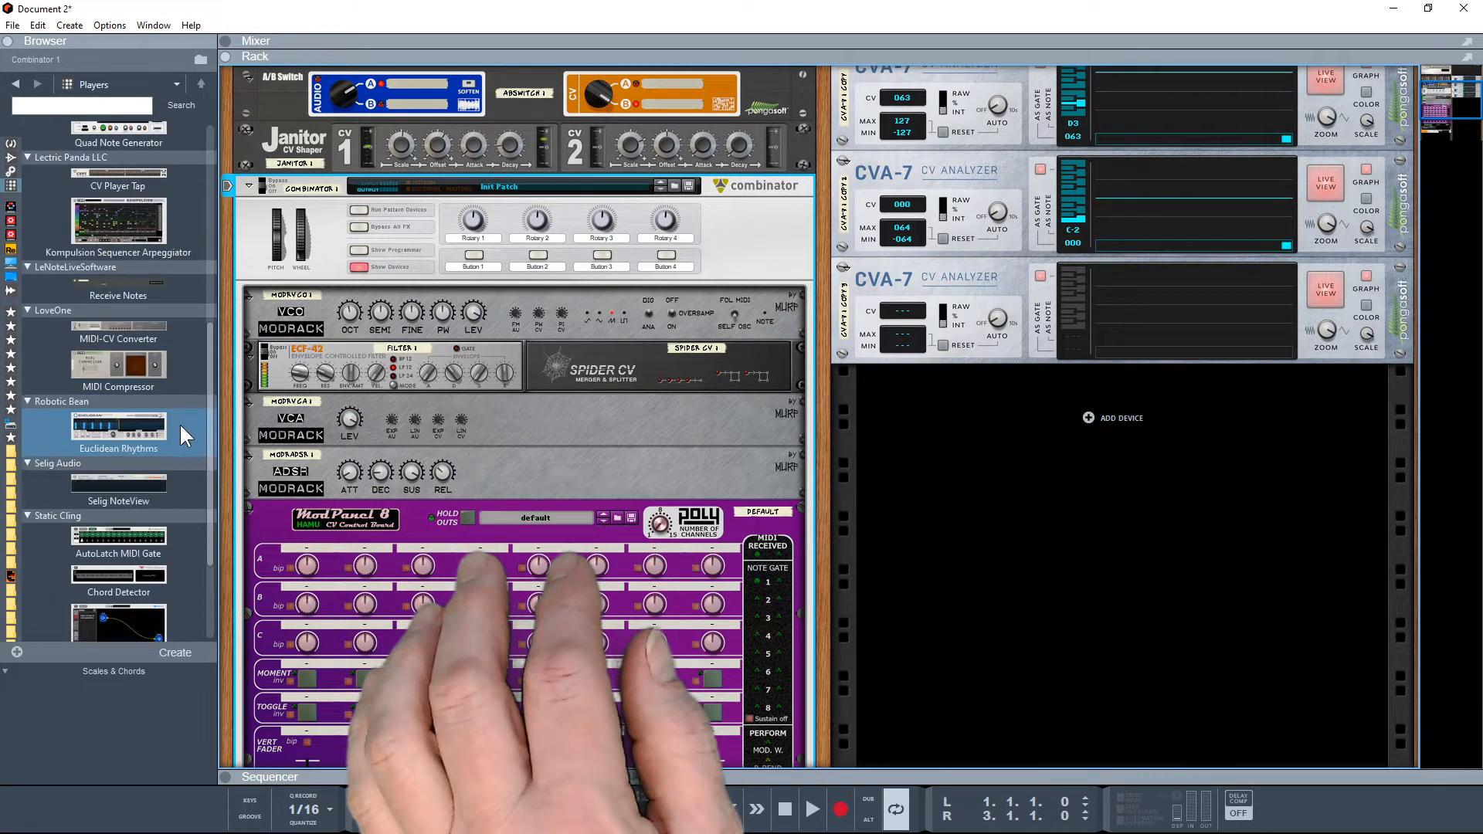
{"action": "left_click_drag", "start_coordinate": [179, 423], "coordinate": [508, 506]}
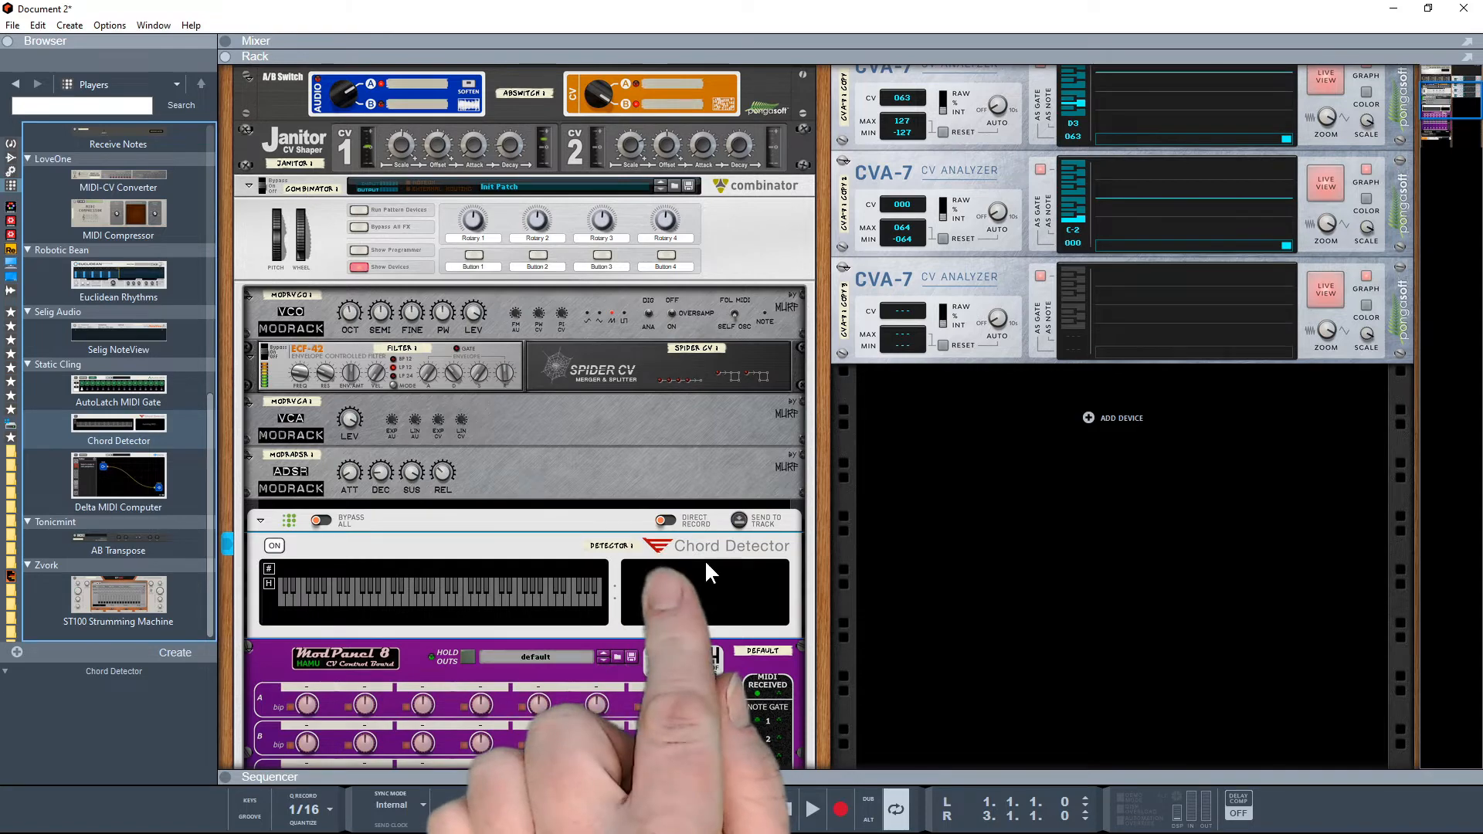
{"action": "key", "text": "Tab"}
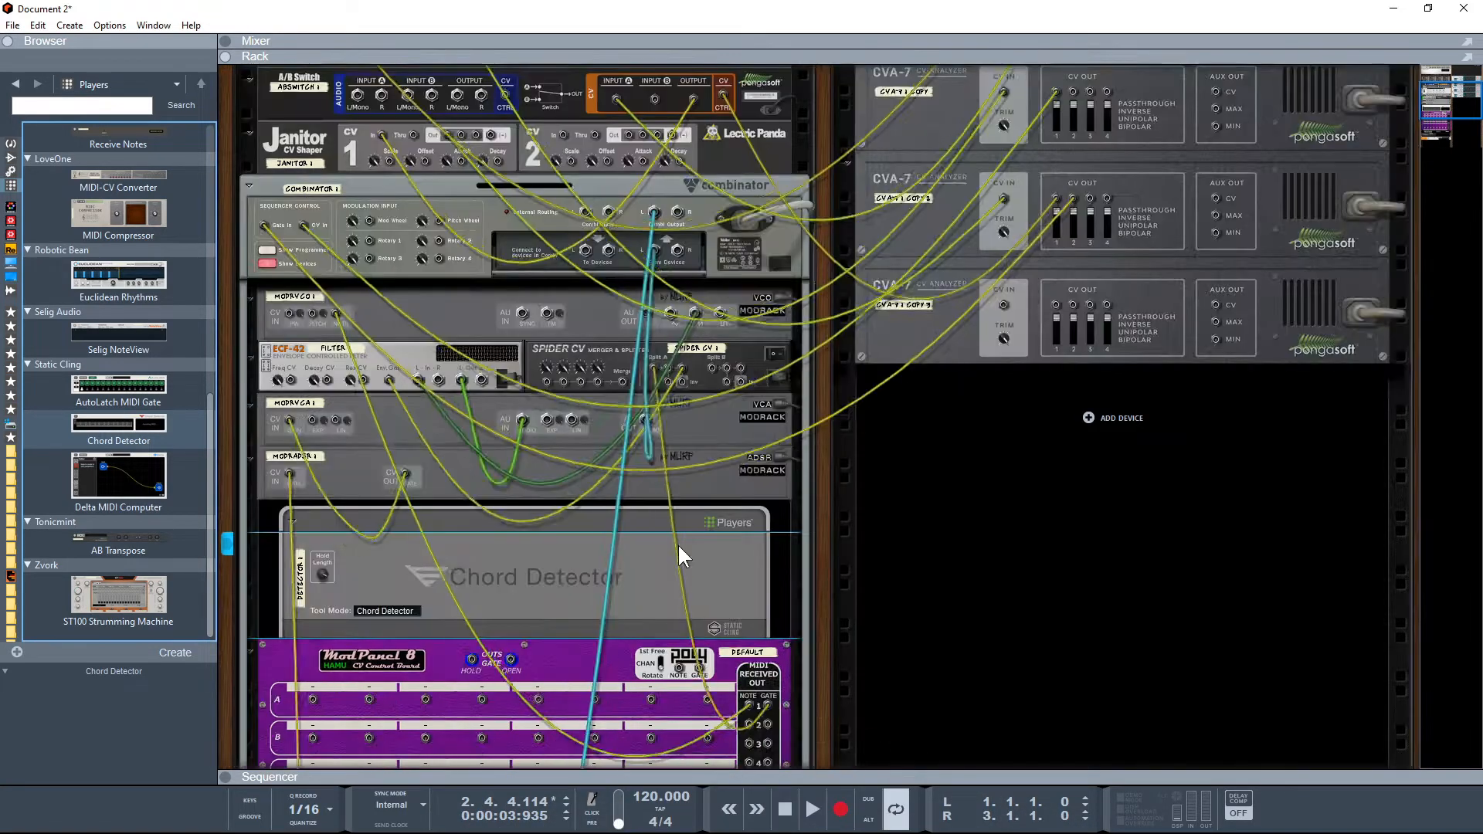
{"action": "left_click", "coordinate": [392, 611]}
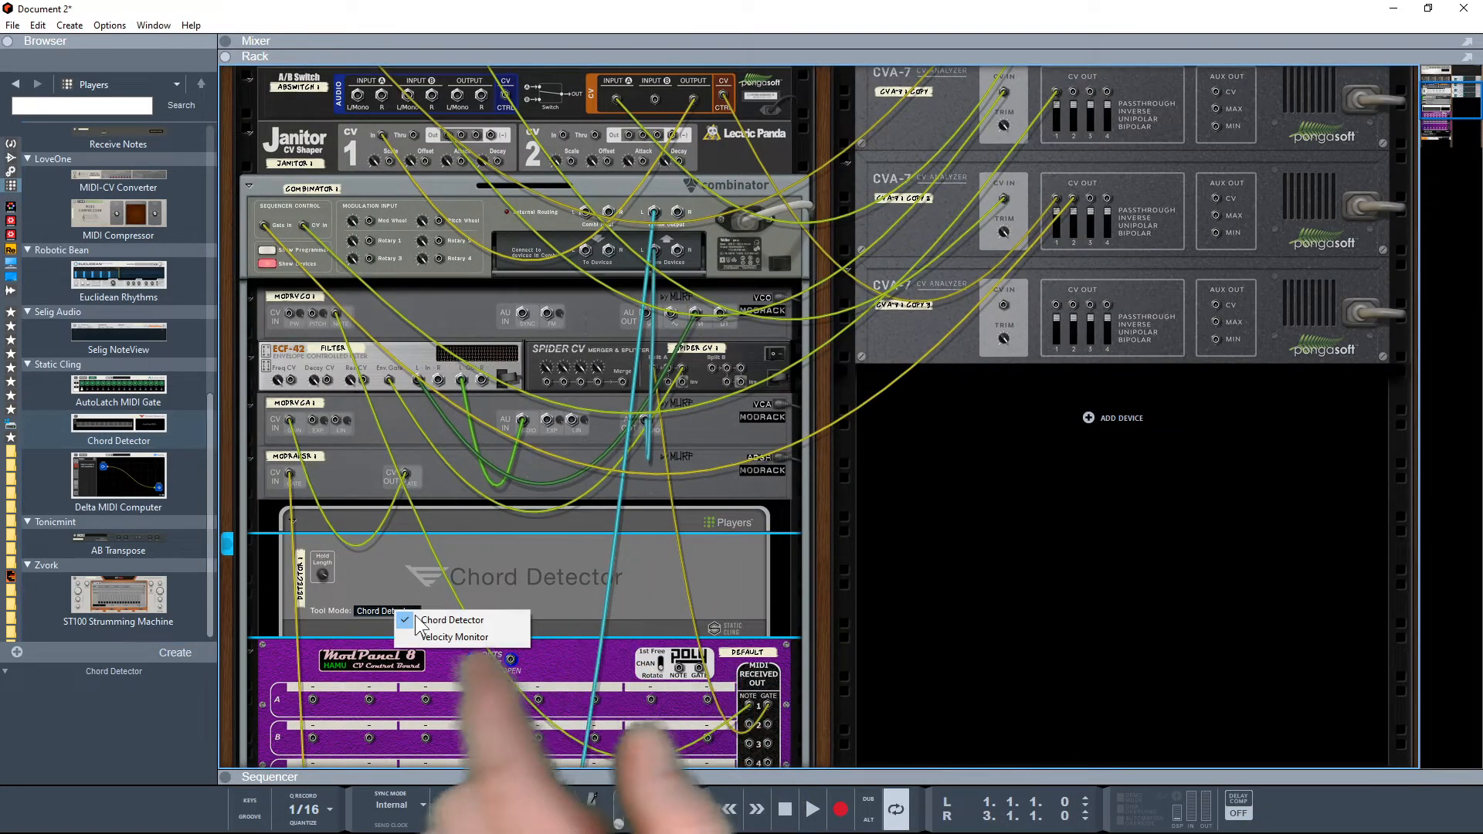
{"action": "left_click", "coordinate": [443, 632]}
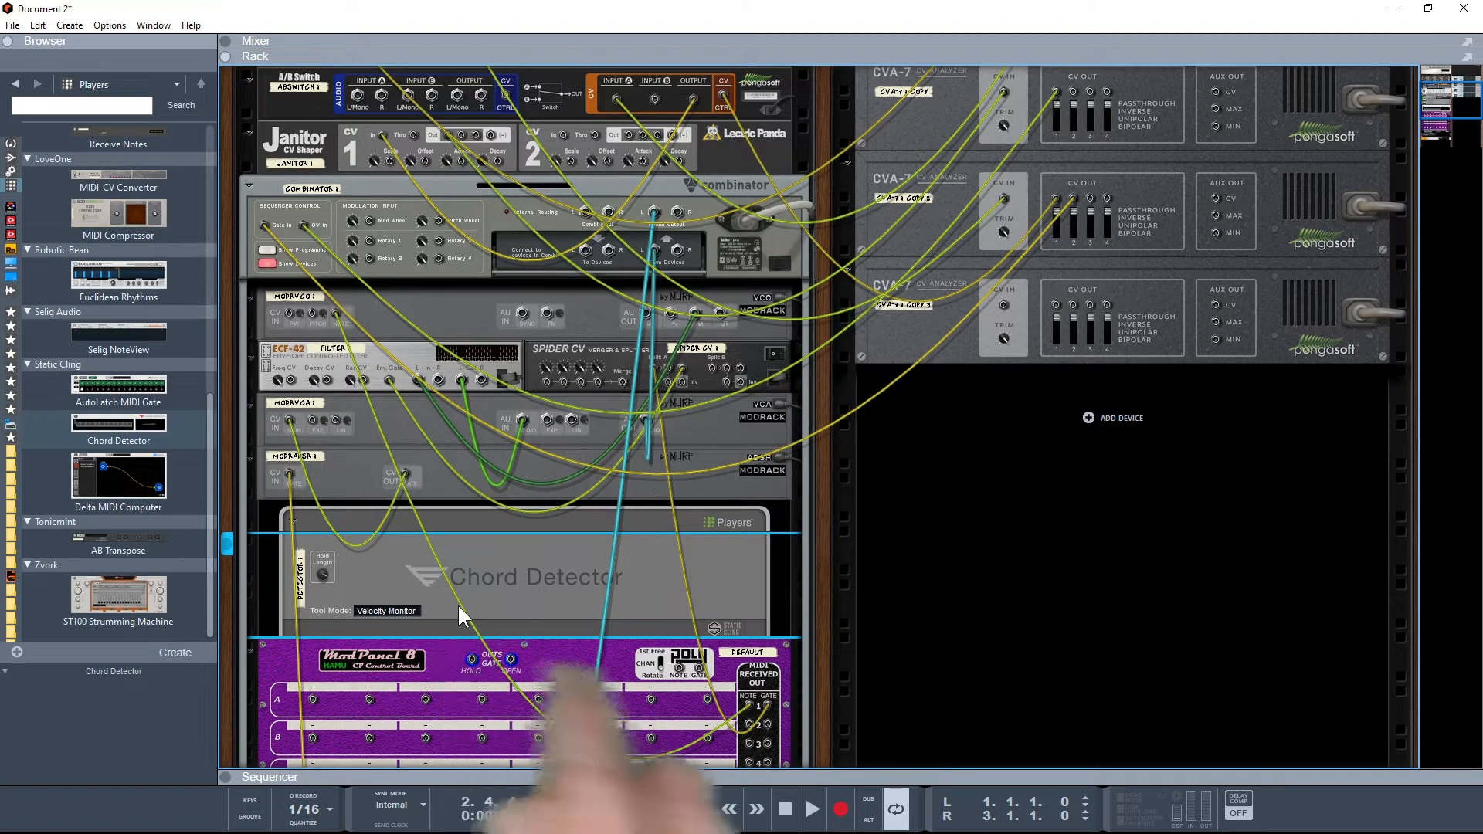
{"action": "key", "text": "Tab"}
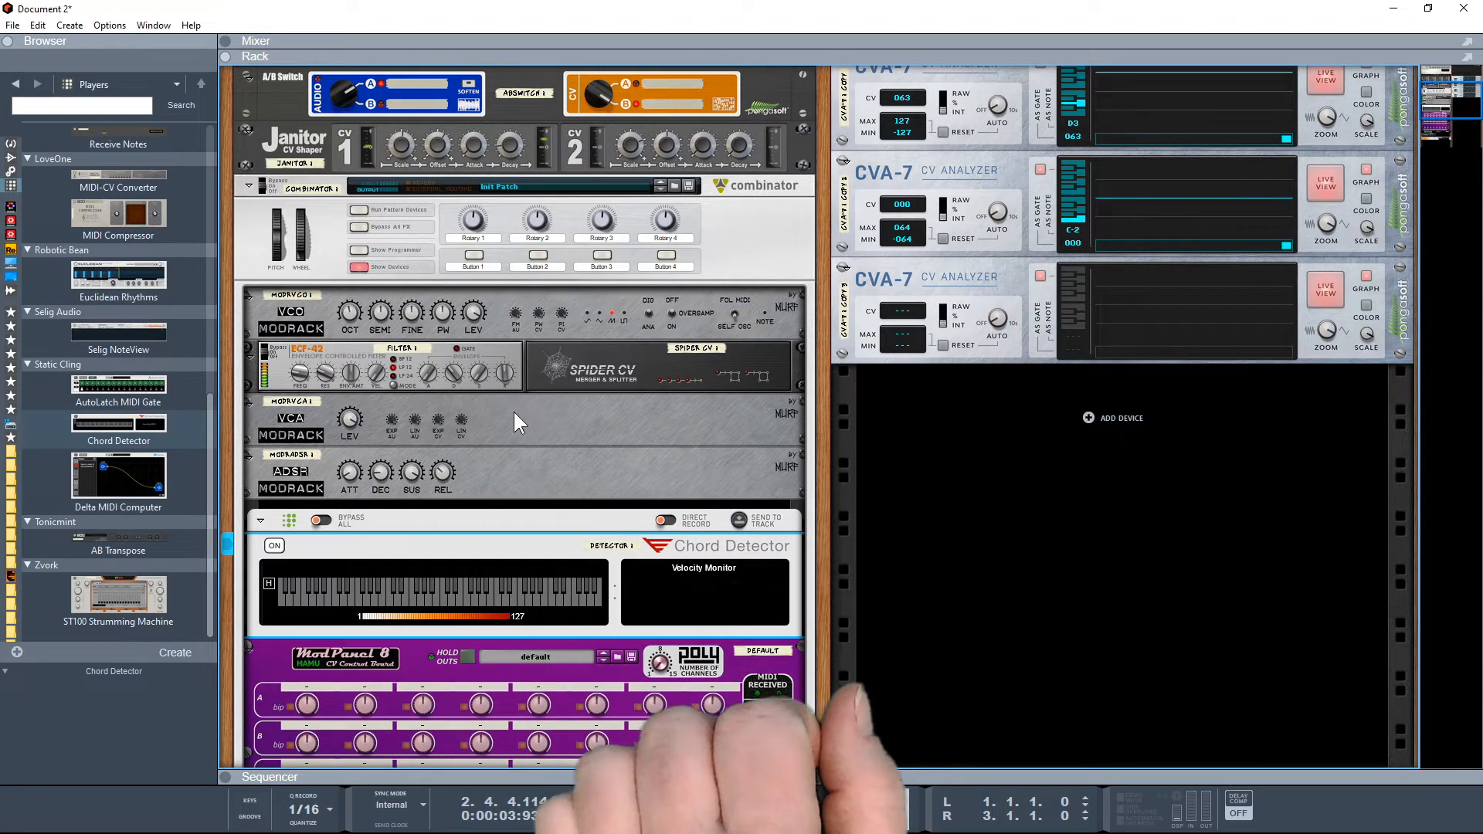
Step: Add an A/B Audio & CV Switch below the Spider CV and route a Spider split output through its CV input A to the VCA
{"action": "left_click", "coordinate": [11, 340]}
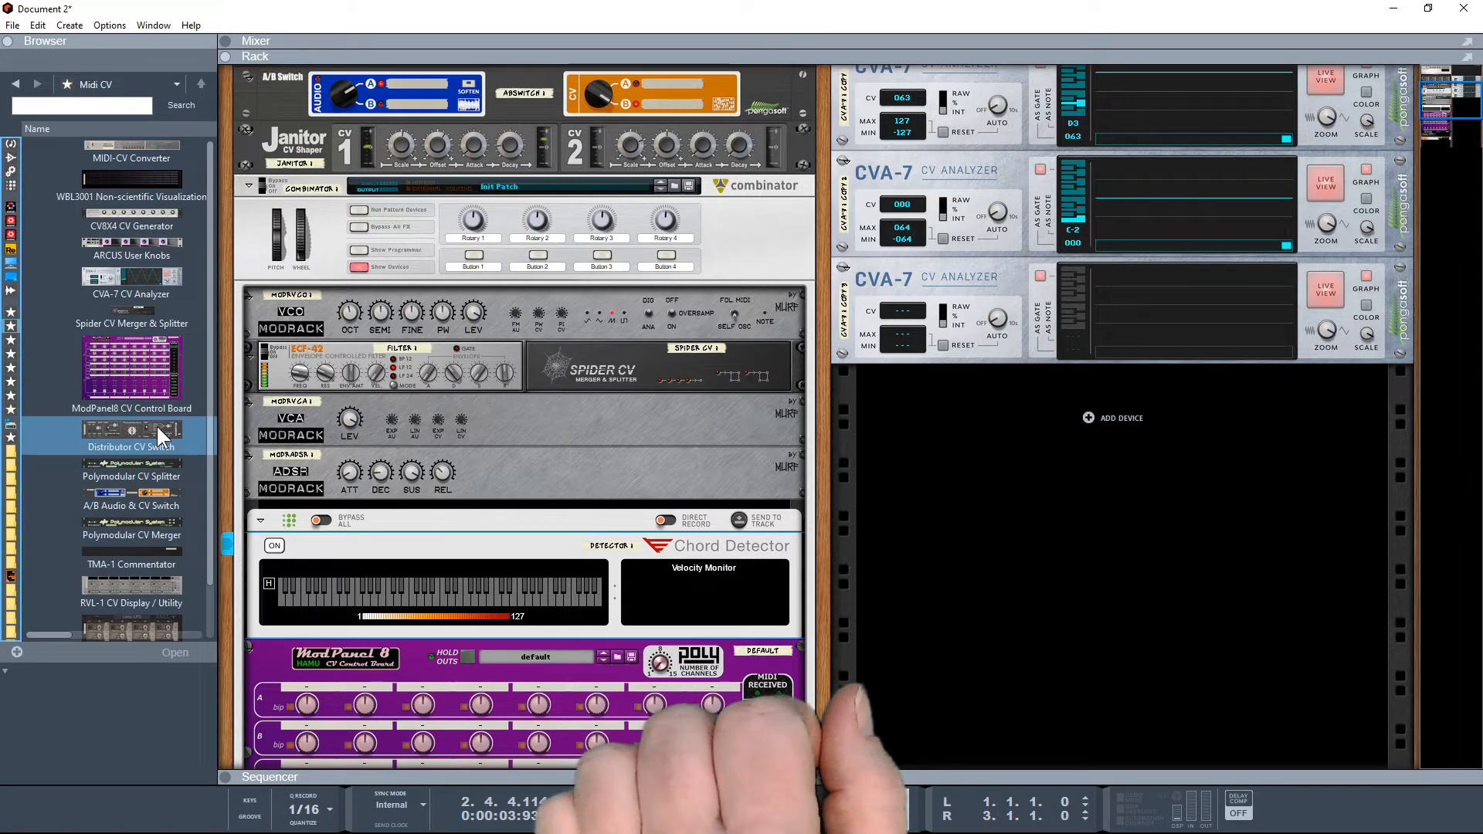
{"action": "mouse_move", "coordinate": [141, 496]}
{"action": "left_mouse_down"}
{"action": "mouse_move", "coordinate": [471, 390]}
{"action": "mouse_move", "coordinate": [536, 392]}
{"action": "left_mouse_up"}
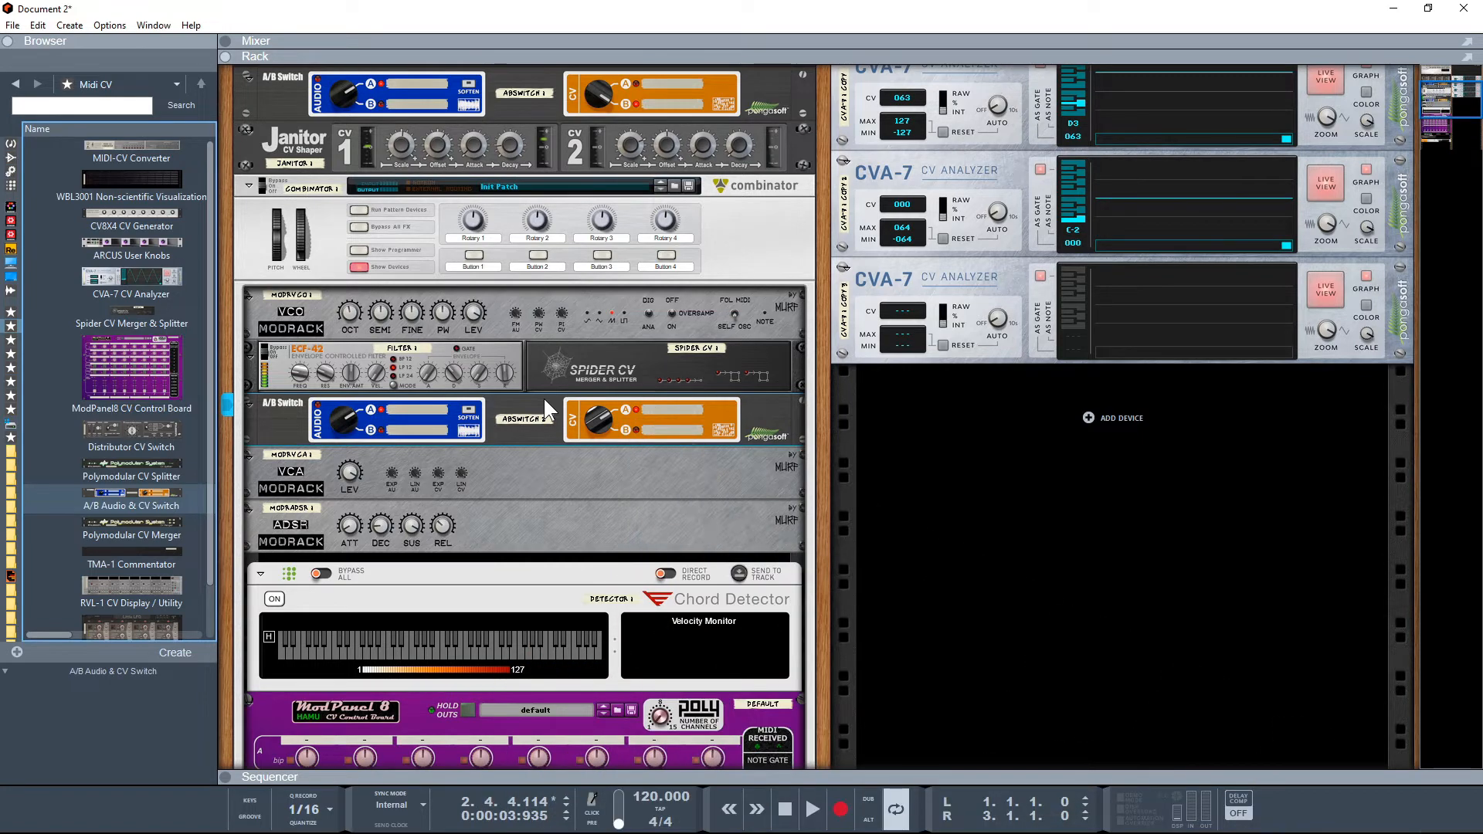
{"action": "key", "text": "Tab"}
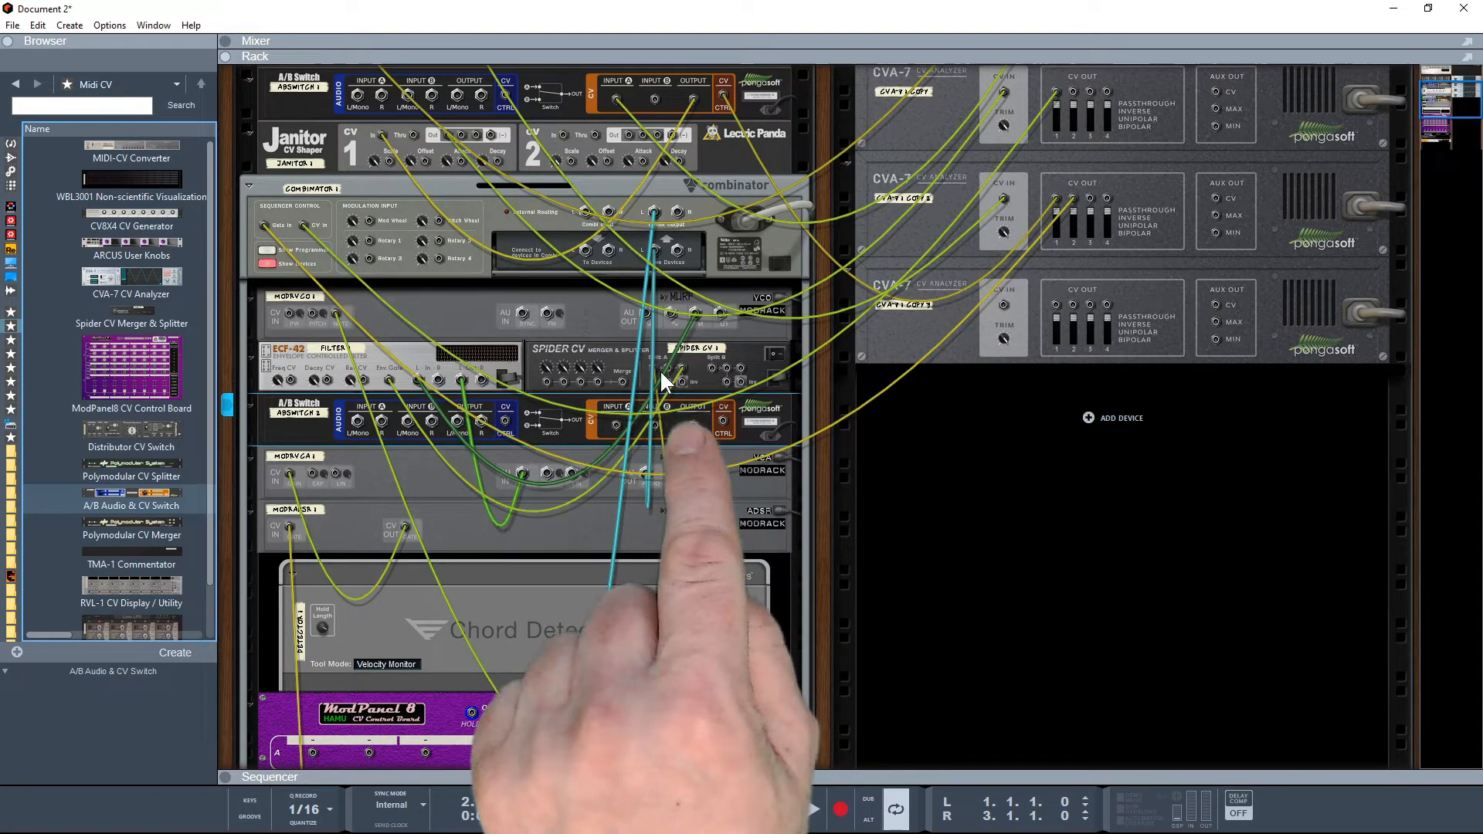
{"action": "left_click_drag", "start_coordinate": [666, 367], "coordinate": [617, 427]}
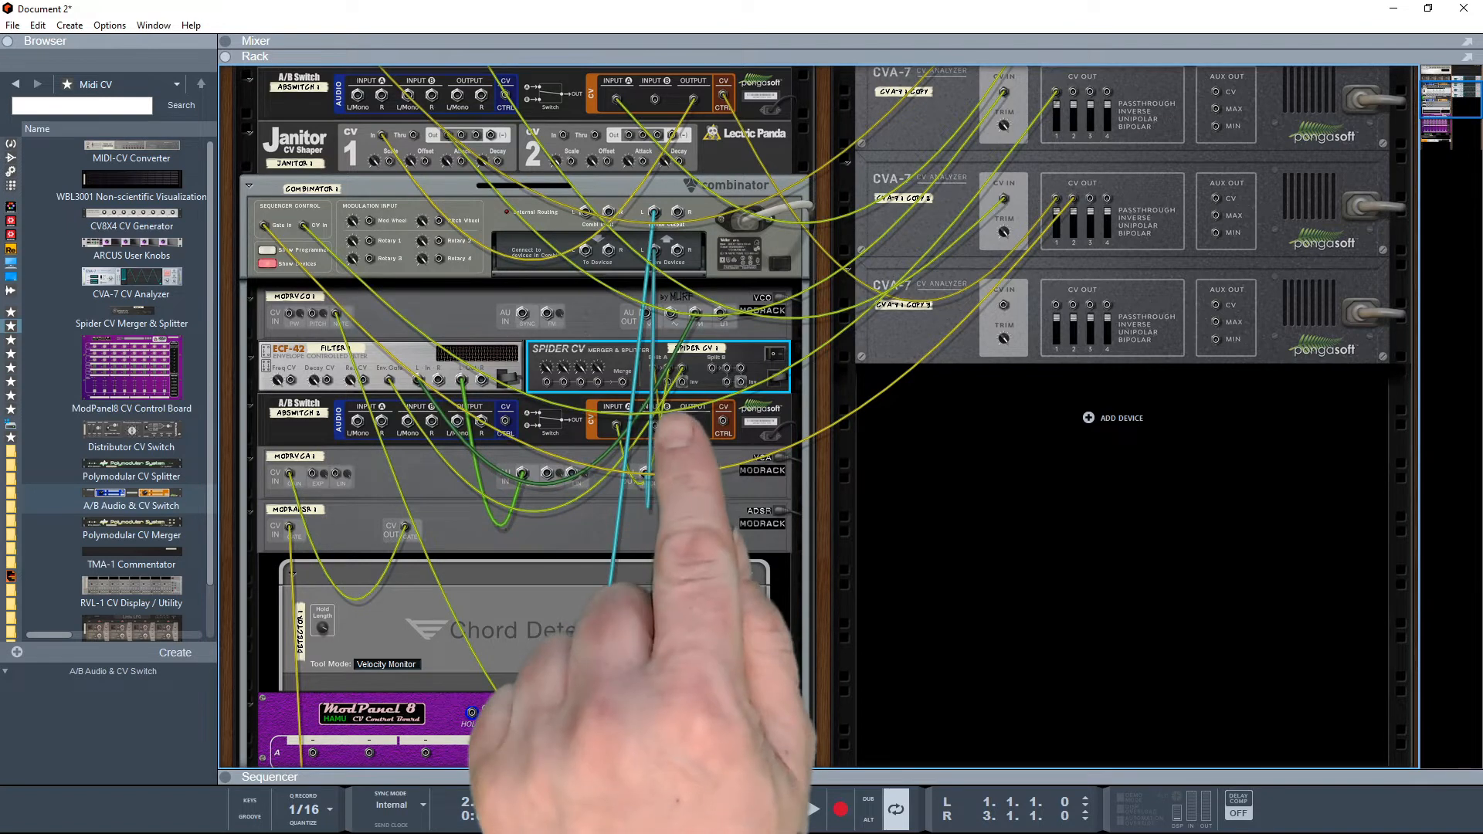
{"action": "left_click_drag", "start_coordinate": [691, 425], "coordinate": [336, 473]}
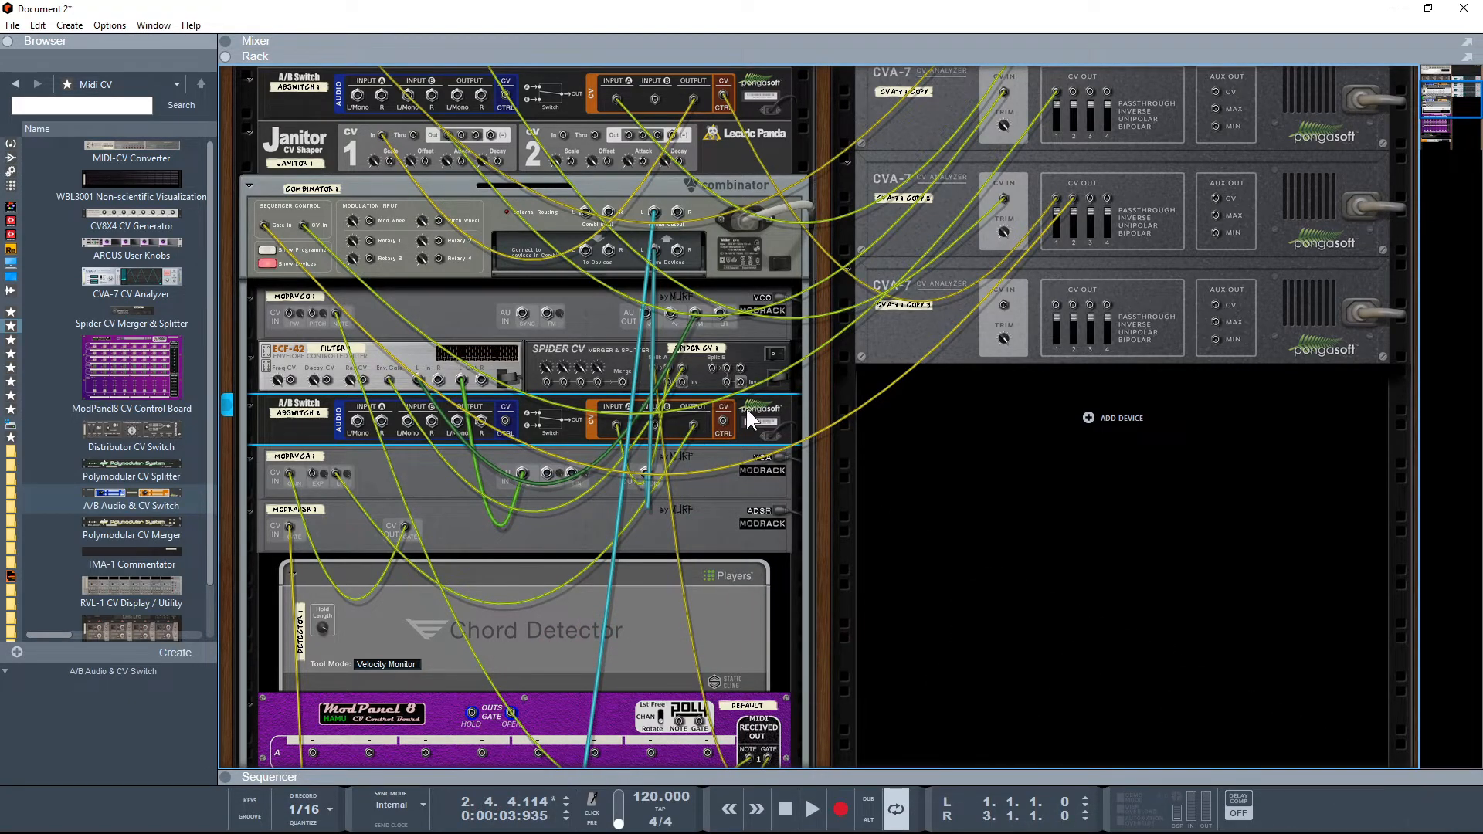
{"action": "key", "text": "Tab"}
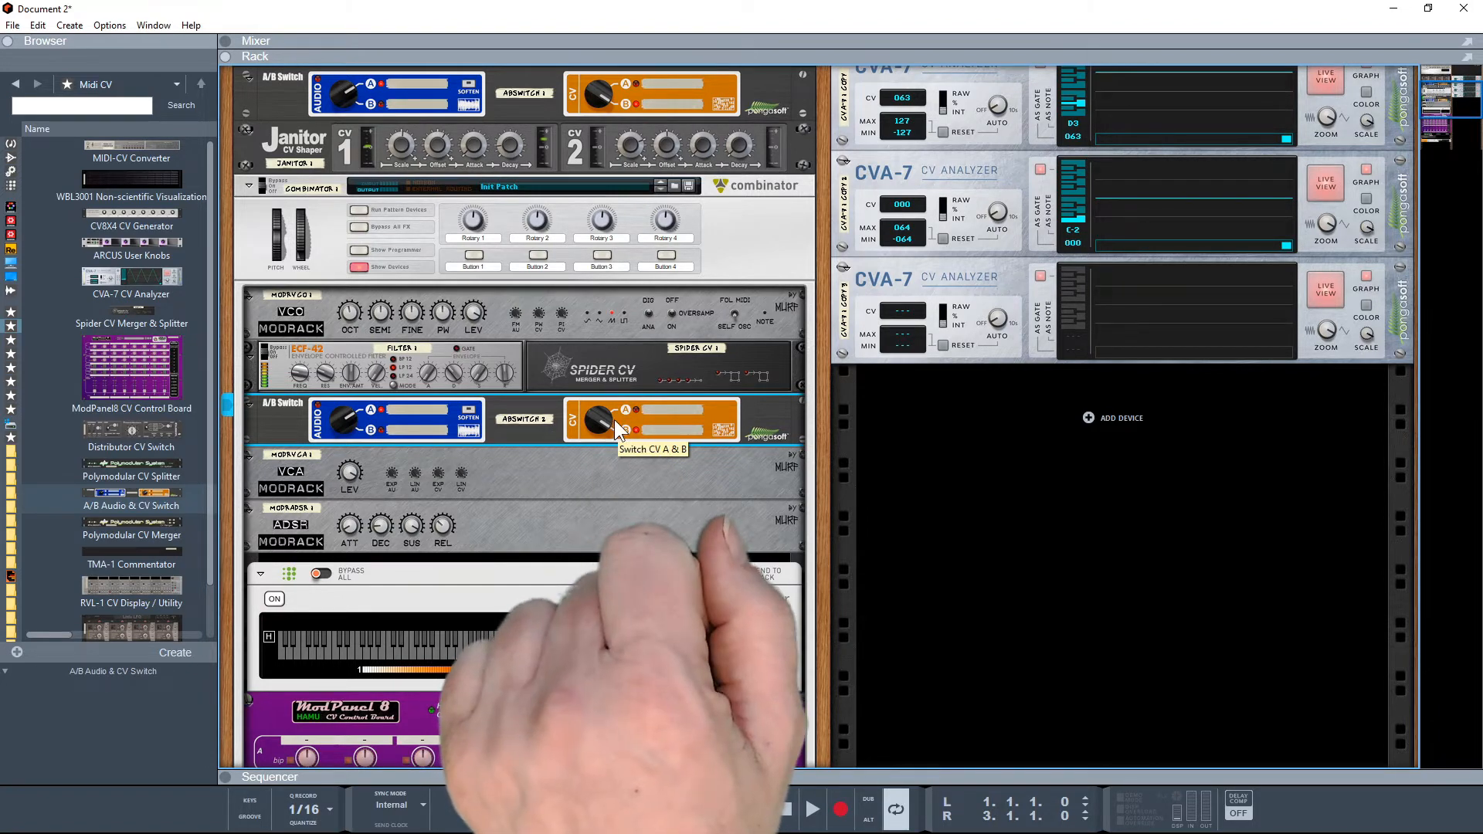
Step: Connect another Spider CV split output to the CV Ctrl input of the A/B Switch inside the Combinator
{"action": "key", "text": "Tab"}
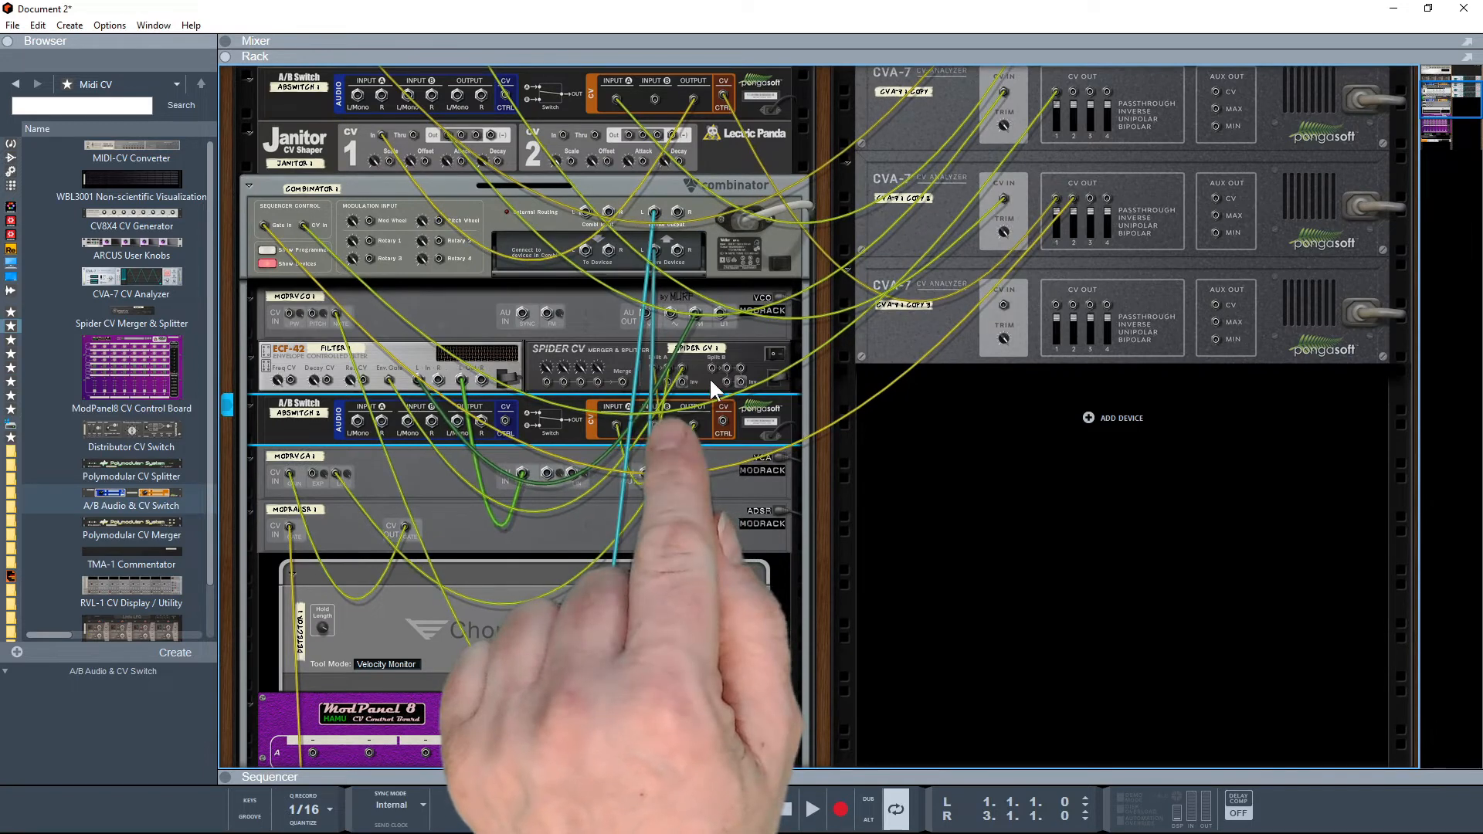
{"action": "left_click_drag", "start_coordinate": [683, 383], "coordinate": [723, 422]}
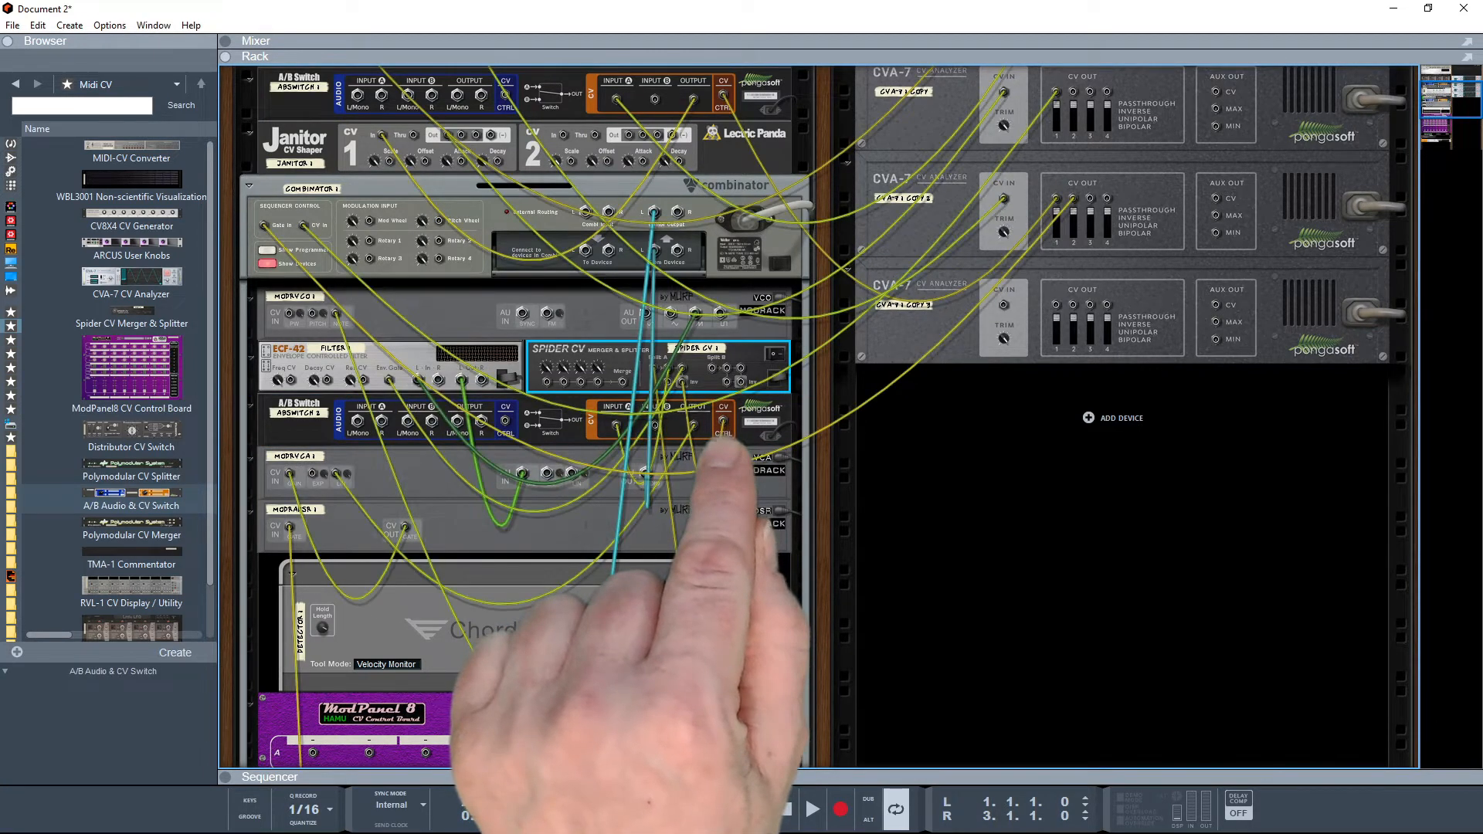
{"action": "key", "text": "Tab"}
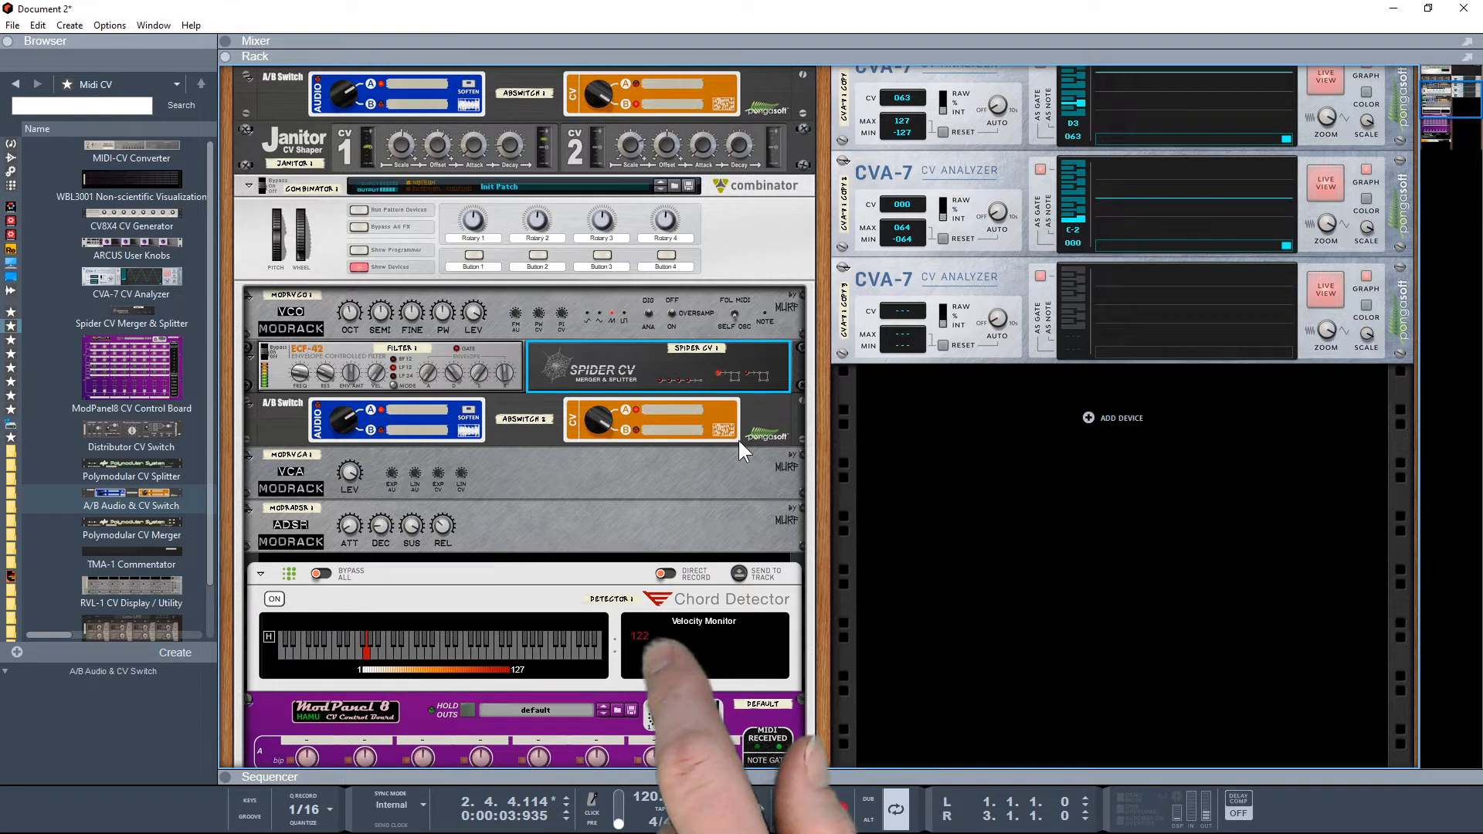
Step: Examine the front controls and rear cabling of the ADSR, VCA and A/B Switch in the Combinator
{"action": "left_click", "coordinate": [441, 523]}
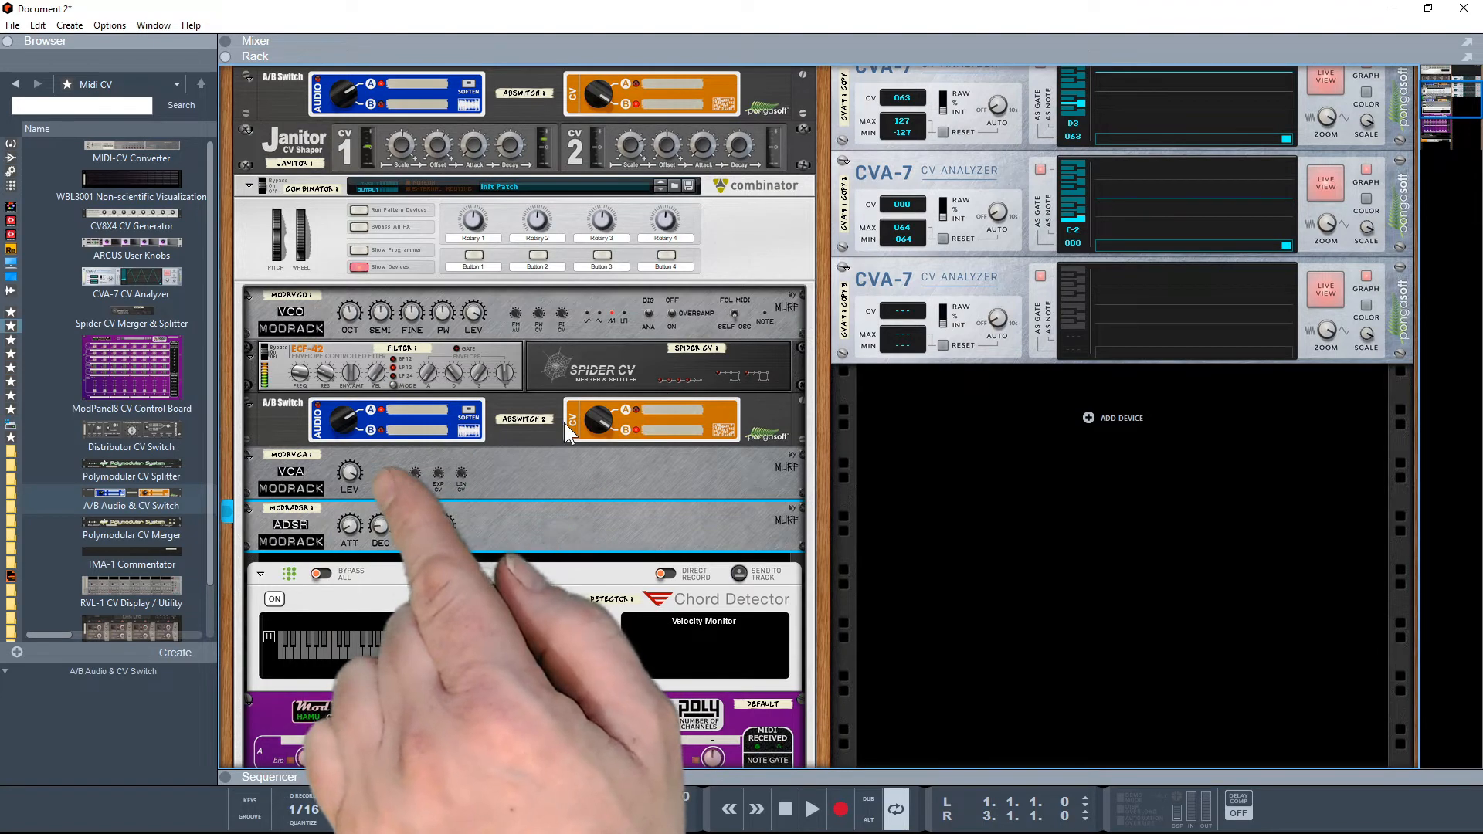
{"action": "key", "text": "Tab"}
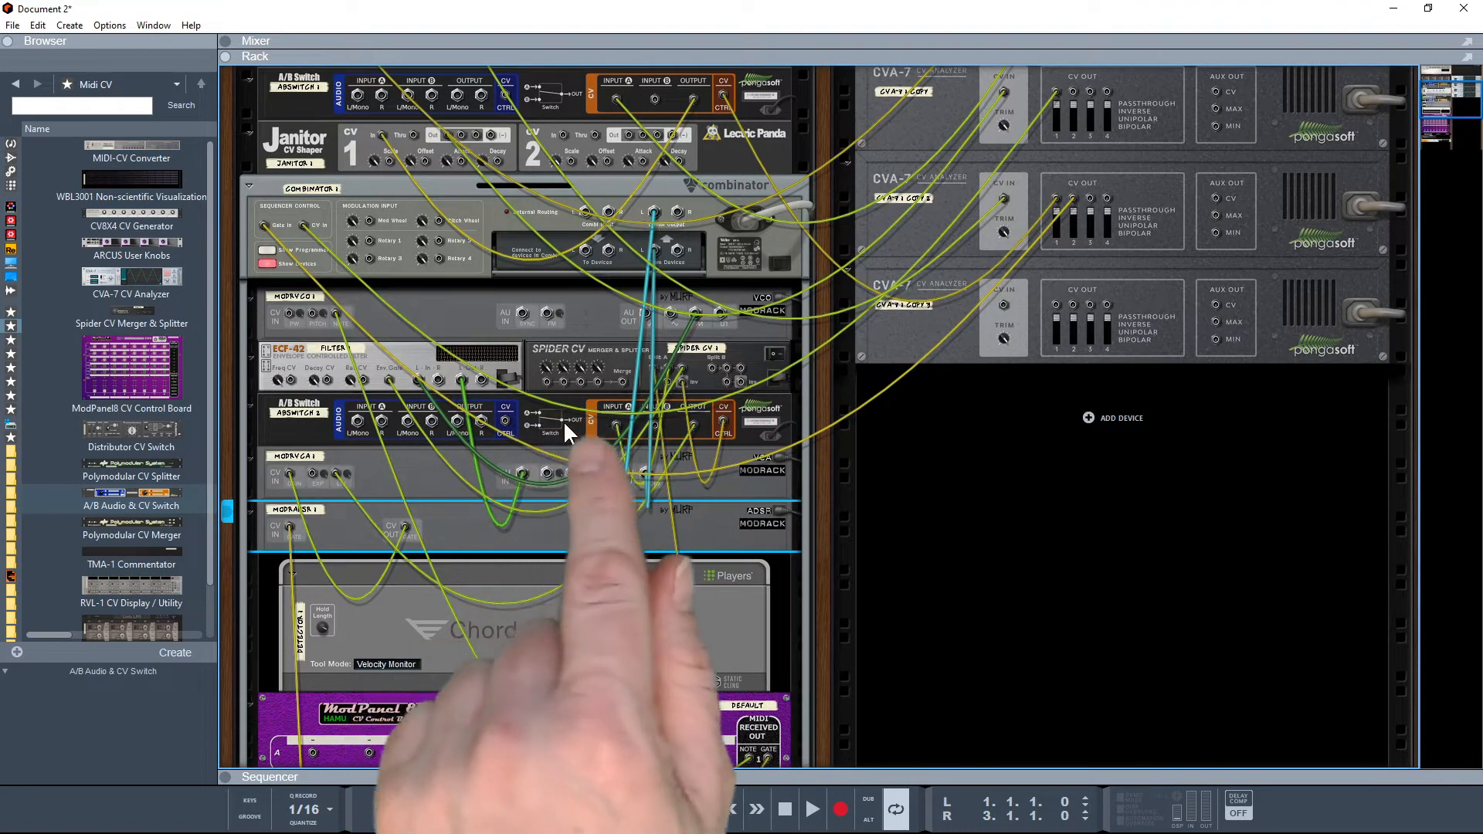
{"action": "key", "text": "Tab"}
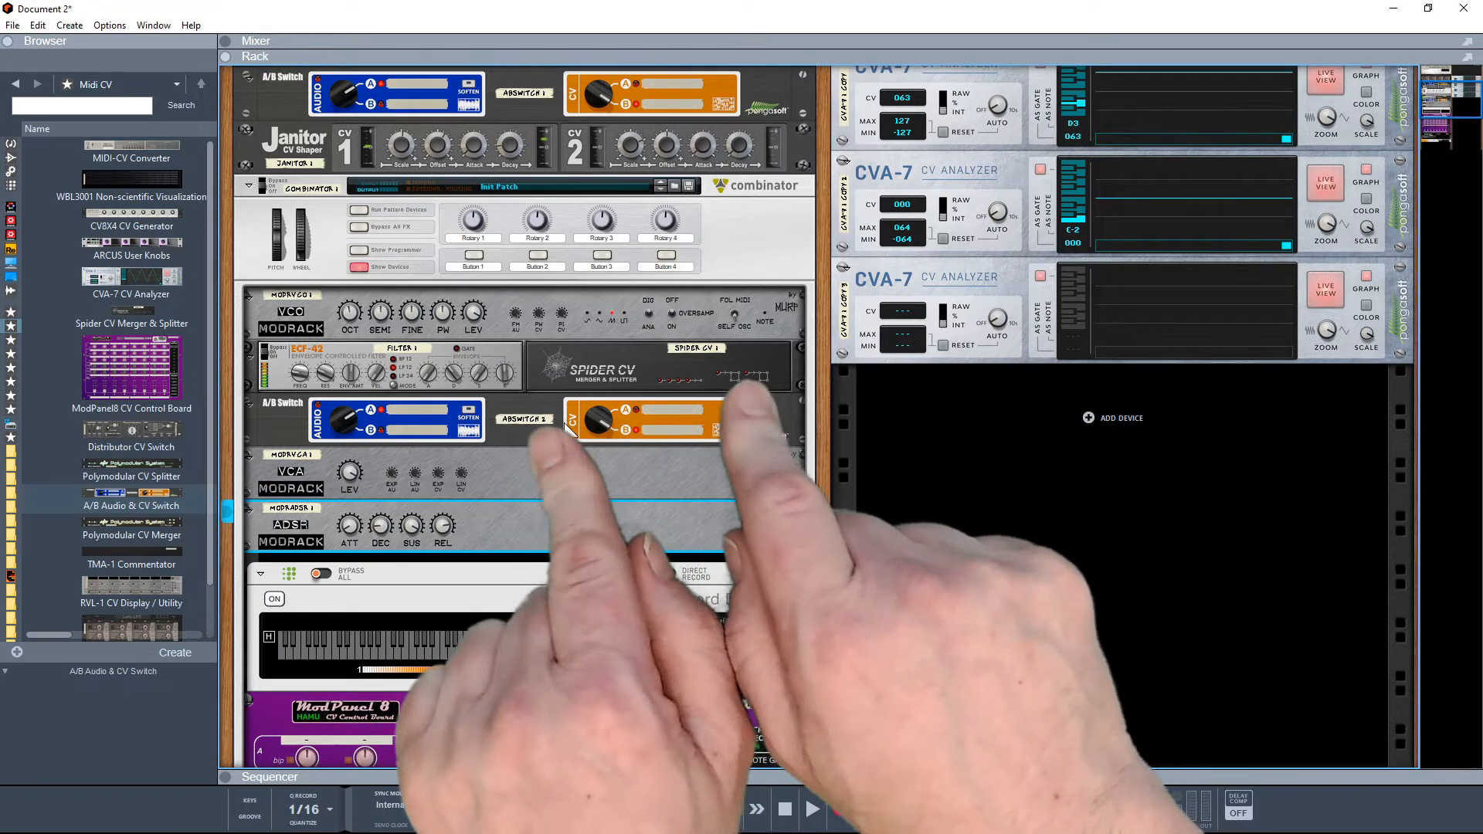
{"action": "key", "text": "Tab"}
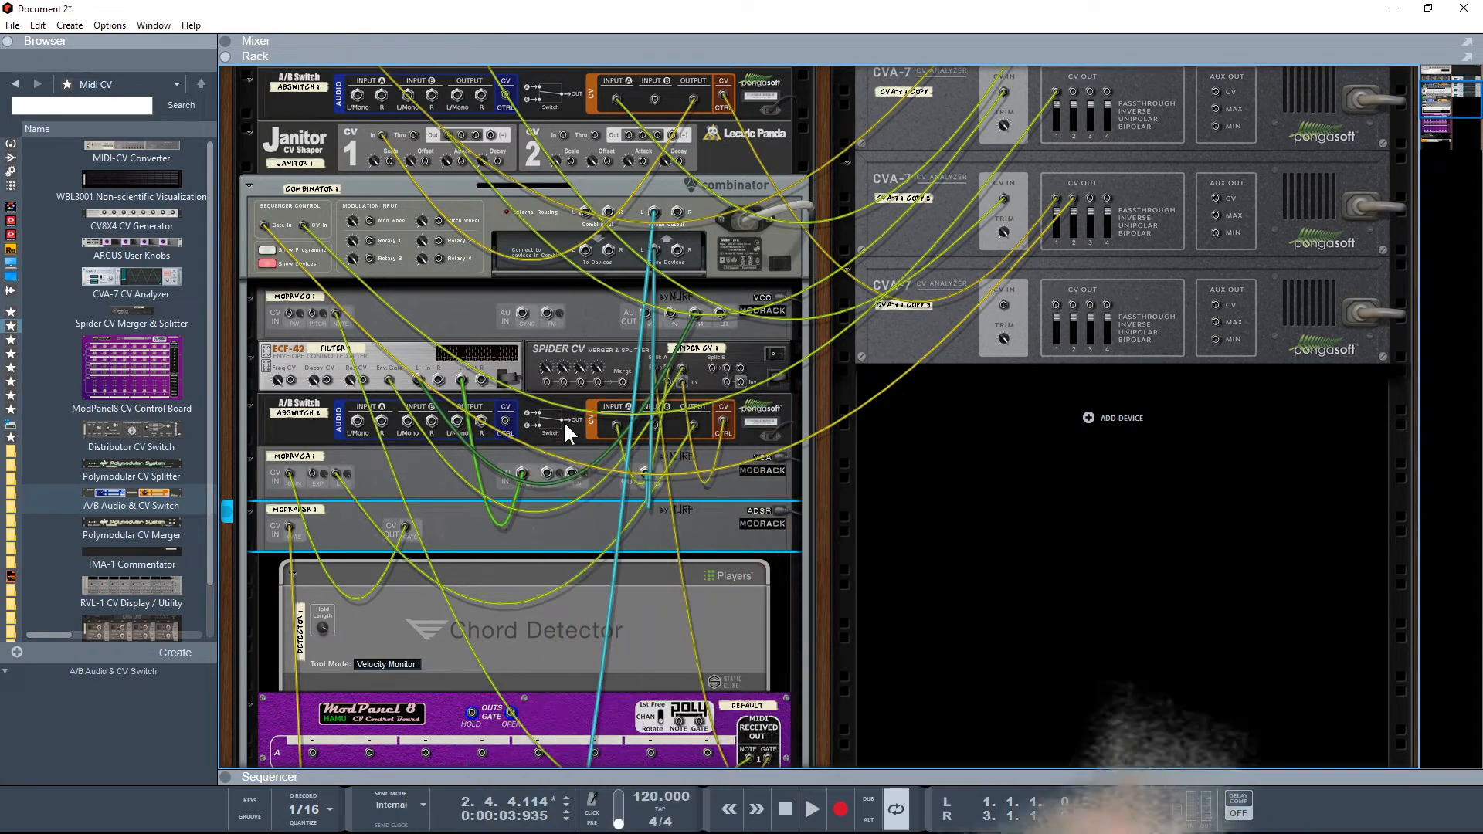
{"action": "key", "text": "Tab"}
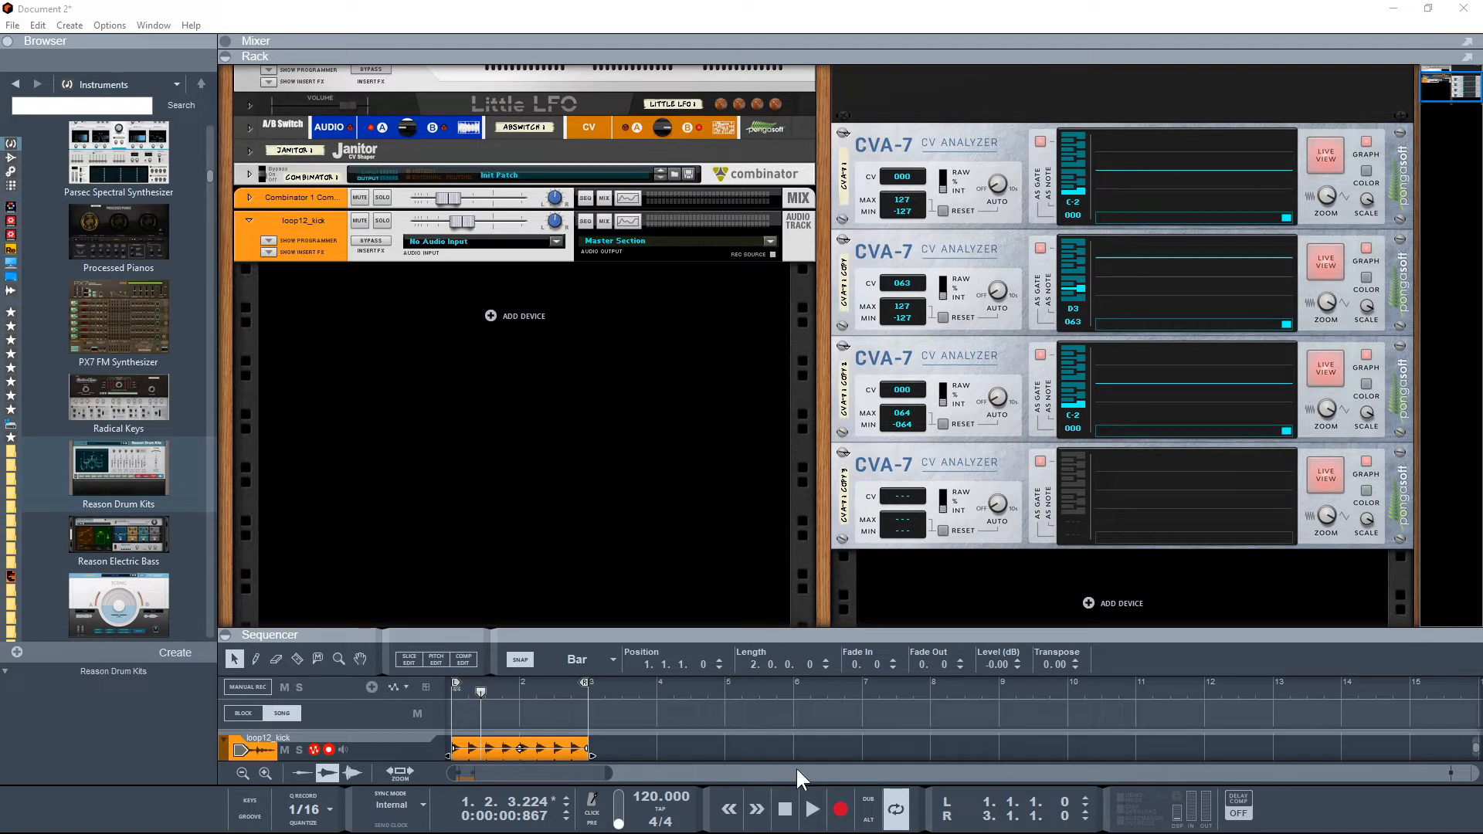
Step: Add a Reason Drum Kits instrument below the loop12_kick track and insert a BV512 Digital Vocoder on that audio track
{"action": "left_click", "coordinate": [813, 811]}
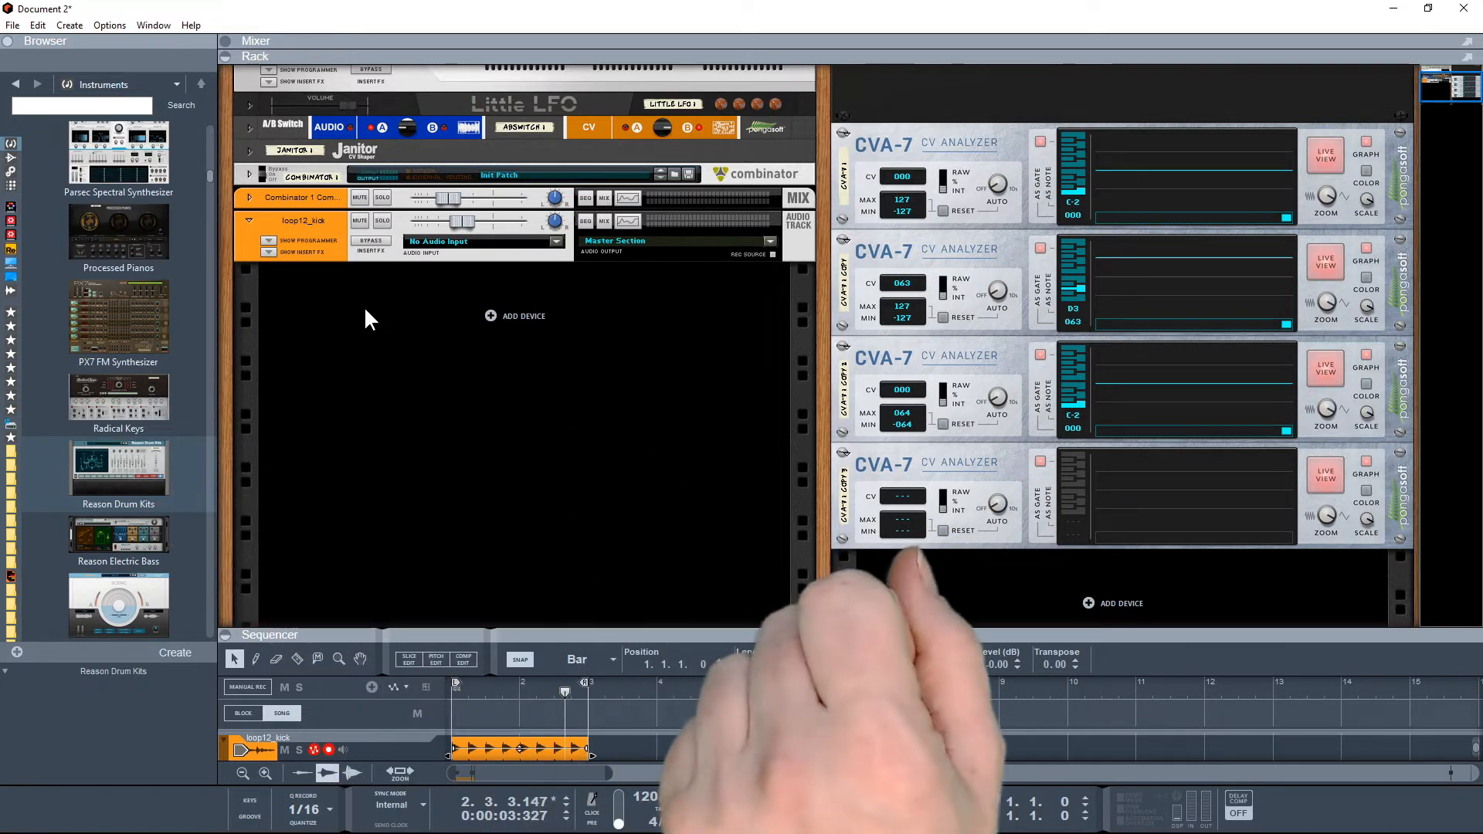
{"action": "left_click_drag", "start_coordinate": [122, 493], "coordinate": [433, 461]}
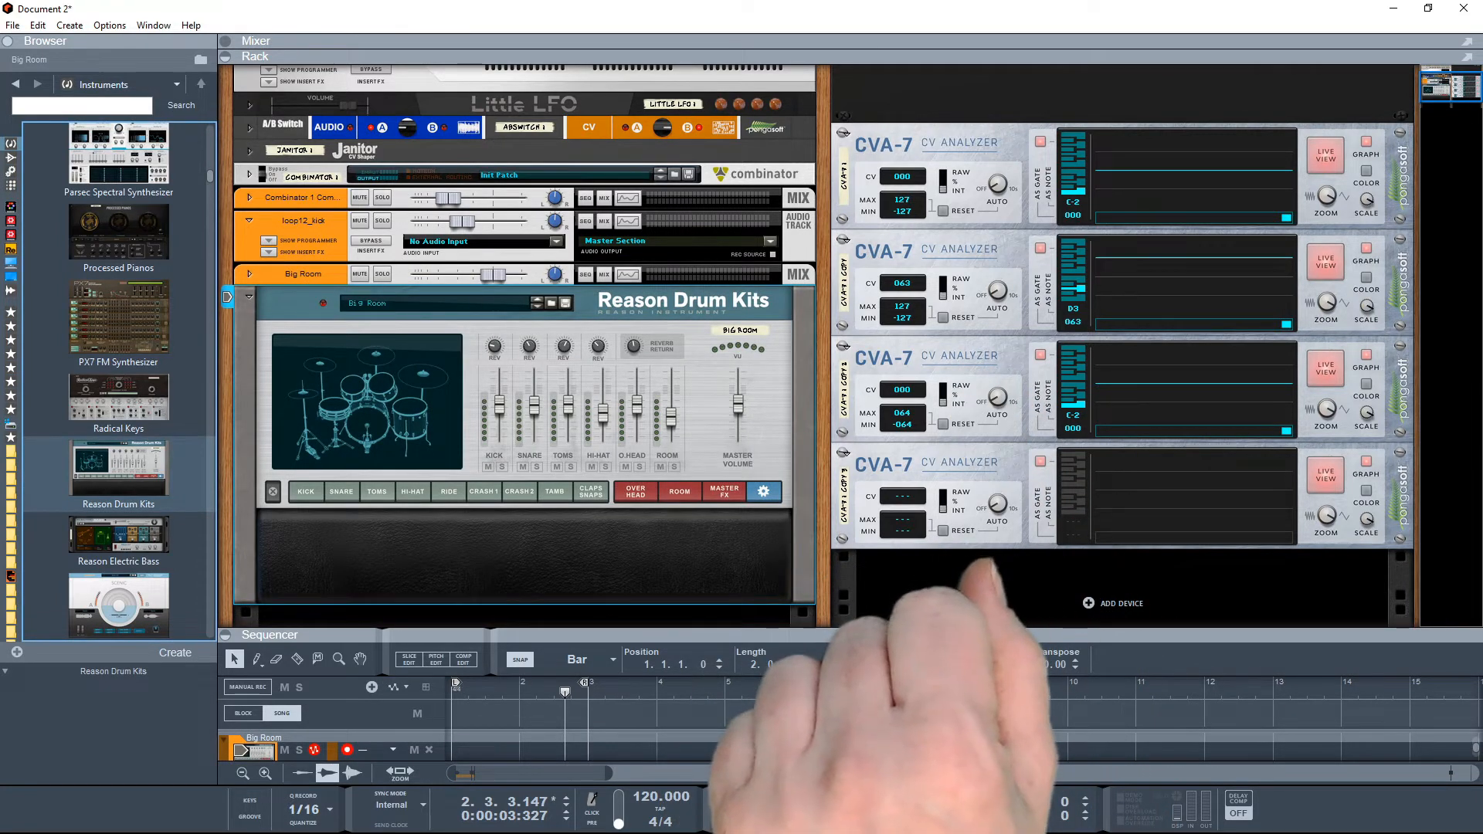
{"action": "left_click", "coordinate": [12, 156]}
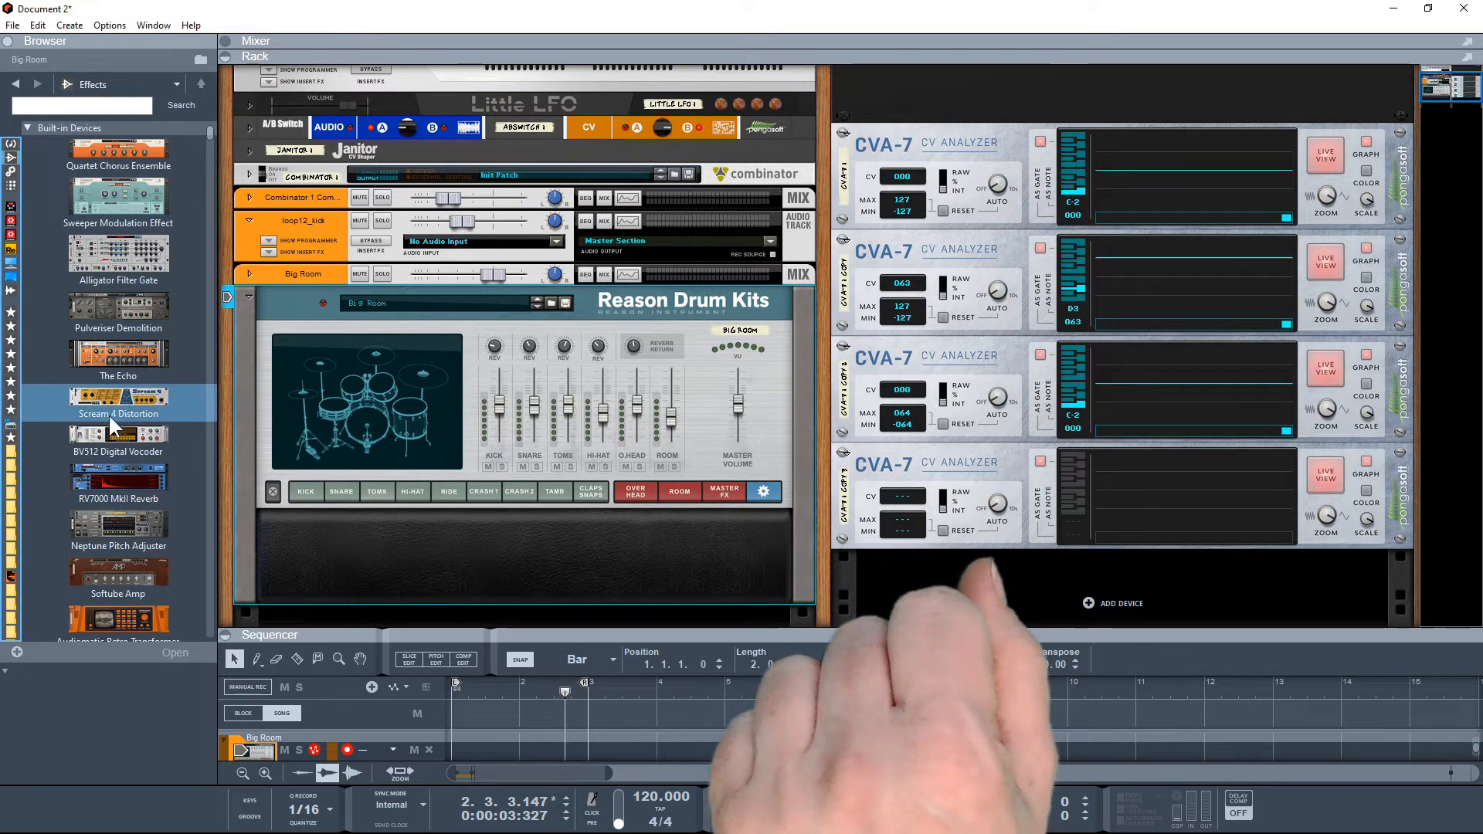
{"action": "left_click_drag", "start_coordinate": [95, 434], "coordinate": [434, 261]}
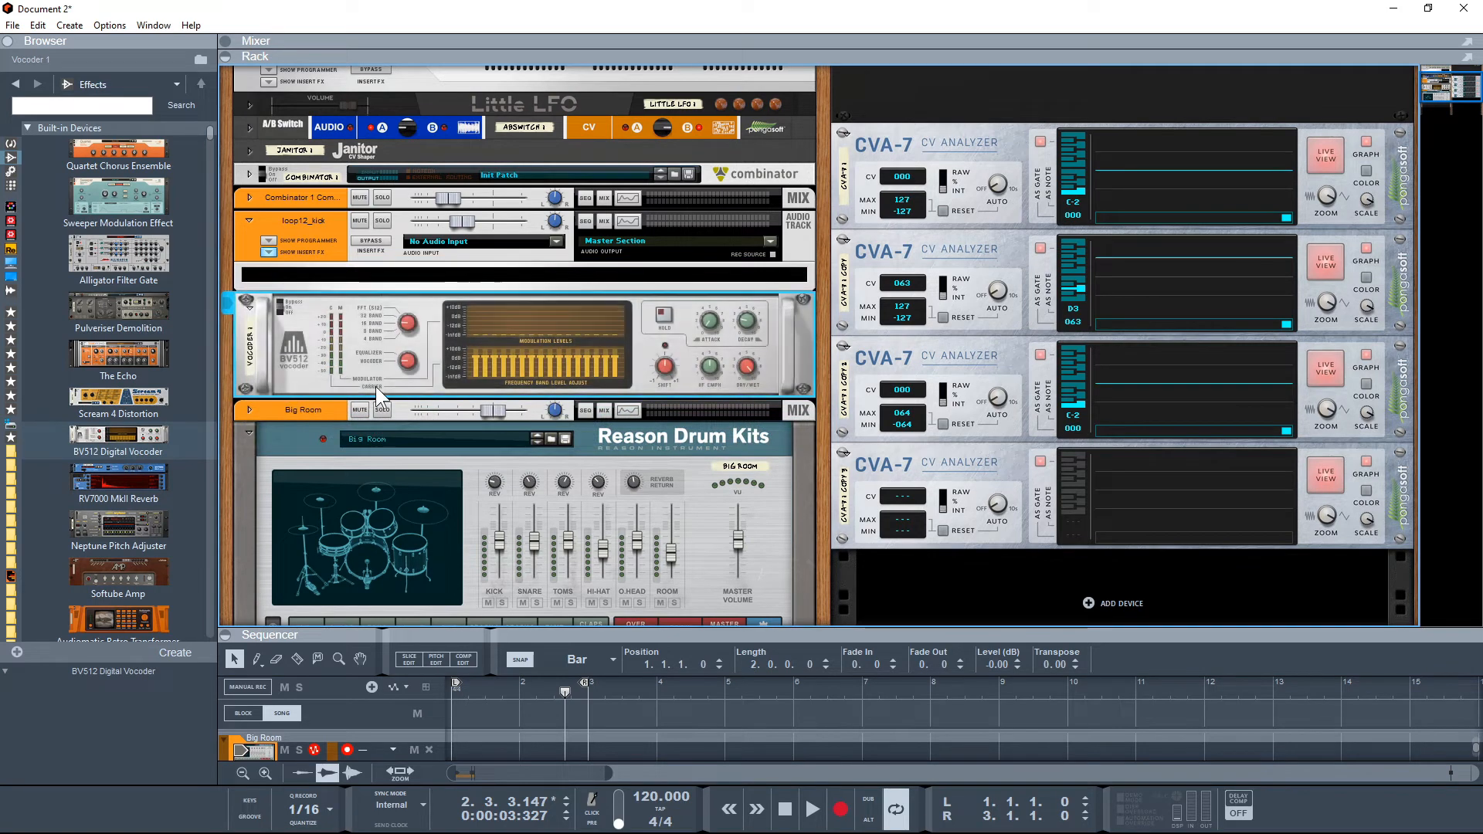
Step: Connect the loop12_kick track's Parallel output to the vocoder's Modulator input, and vocoder band level output 1 to the drum kit's Kick trigger
{"action": "key", "text": "Tab"}
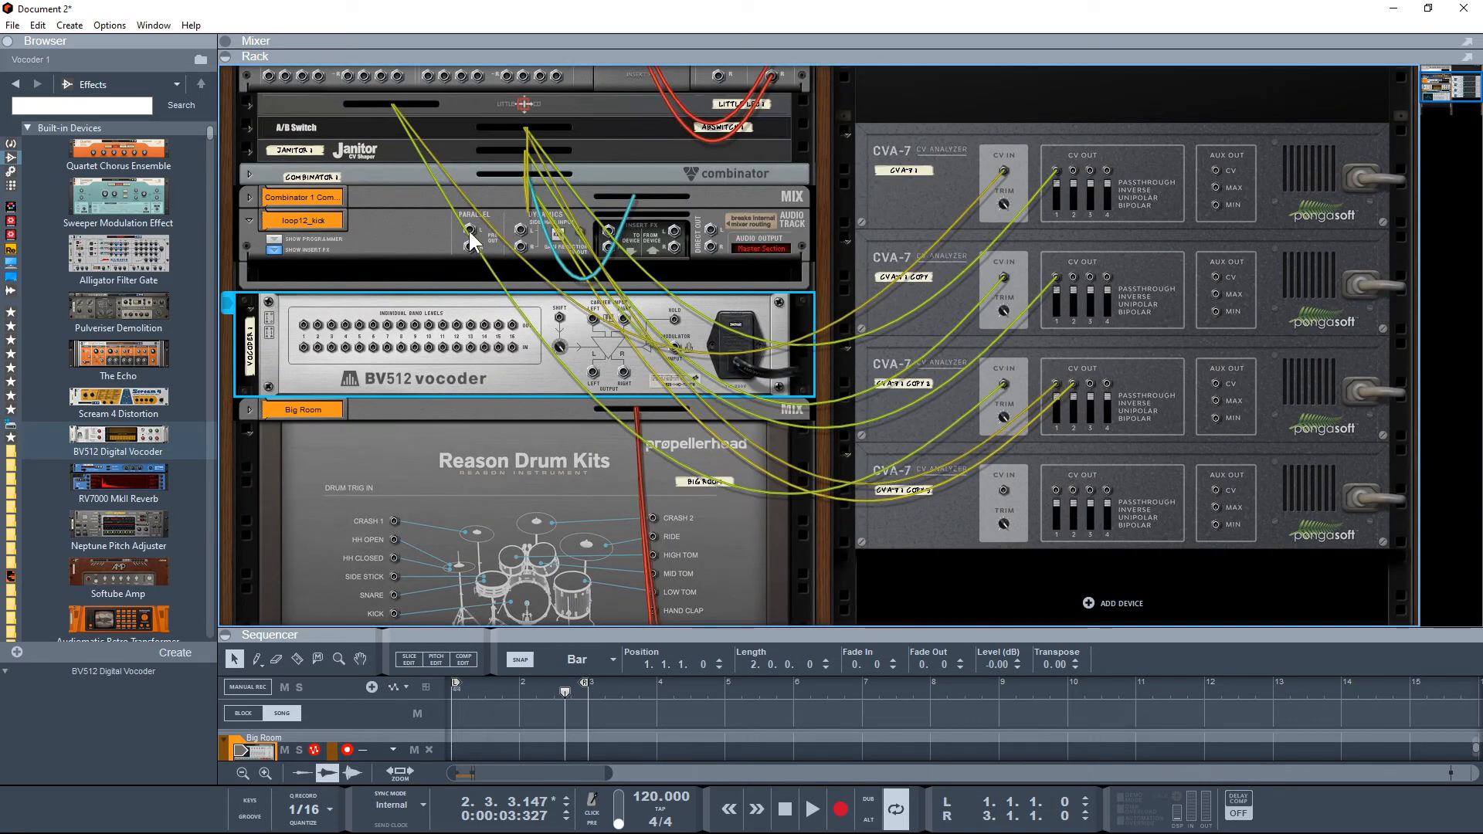
{"action": "left_click_drag", "start_coordinate": [470, 233], "coordinate": [683, 337]}
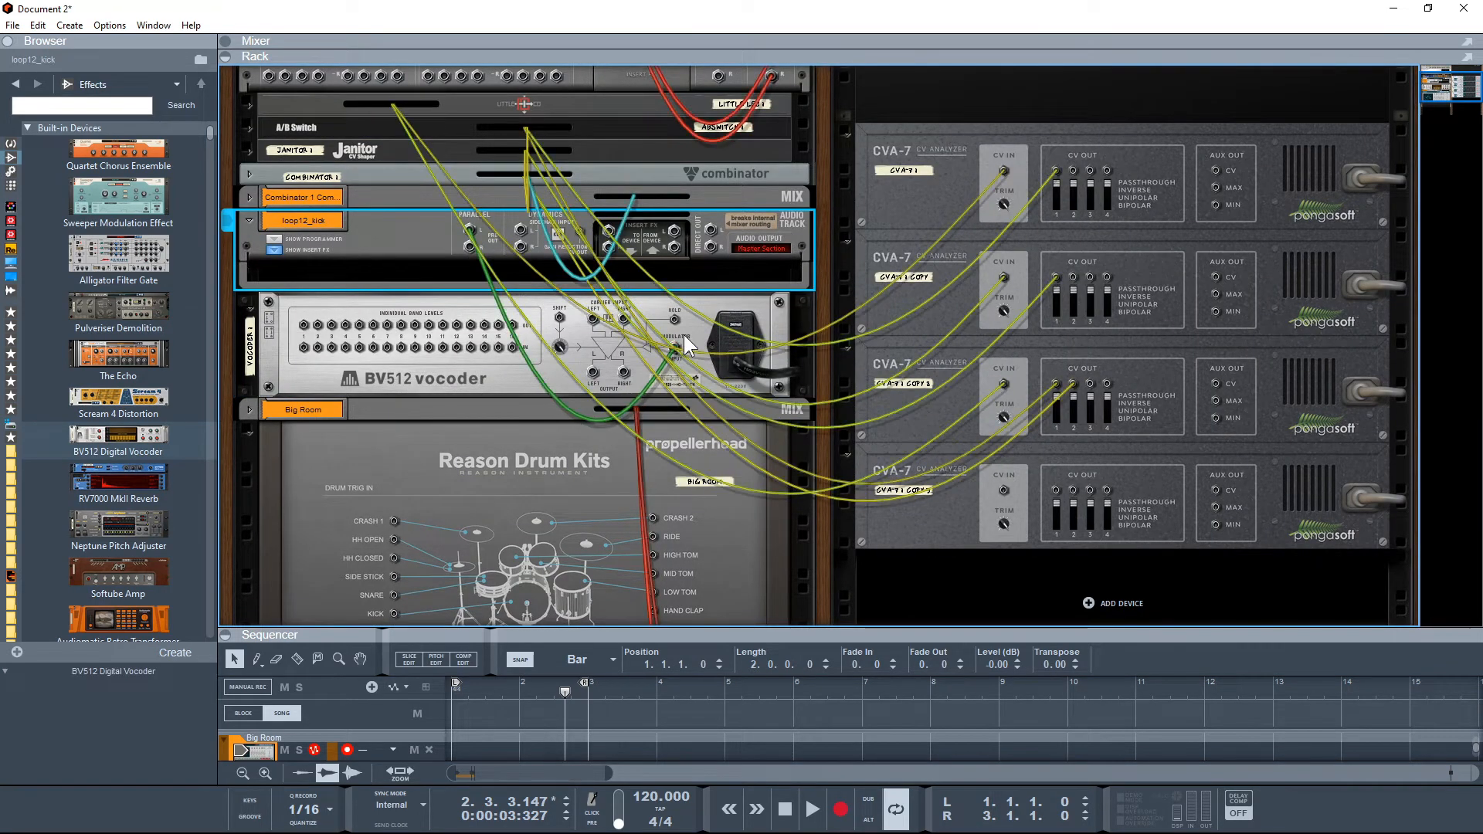
{"action": "left_click_drag", "start_coordinate": [306, 334], "coordinate": [300, 377]}
{"action": "left_click_drag", "start_coordinate": [583, 398], "coordinate": [411, 541]}
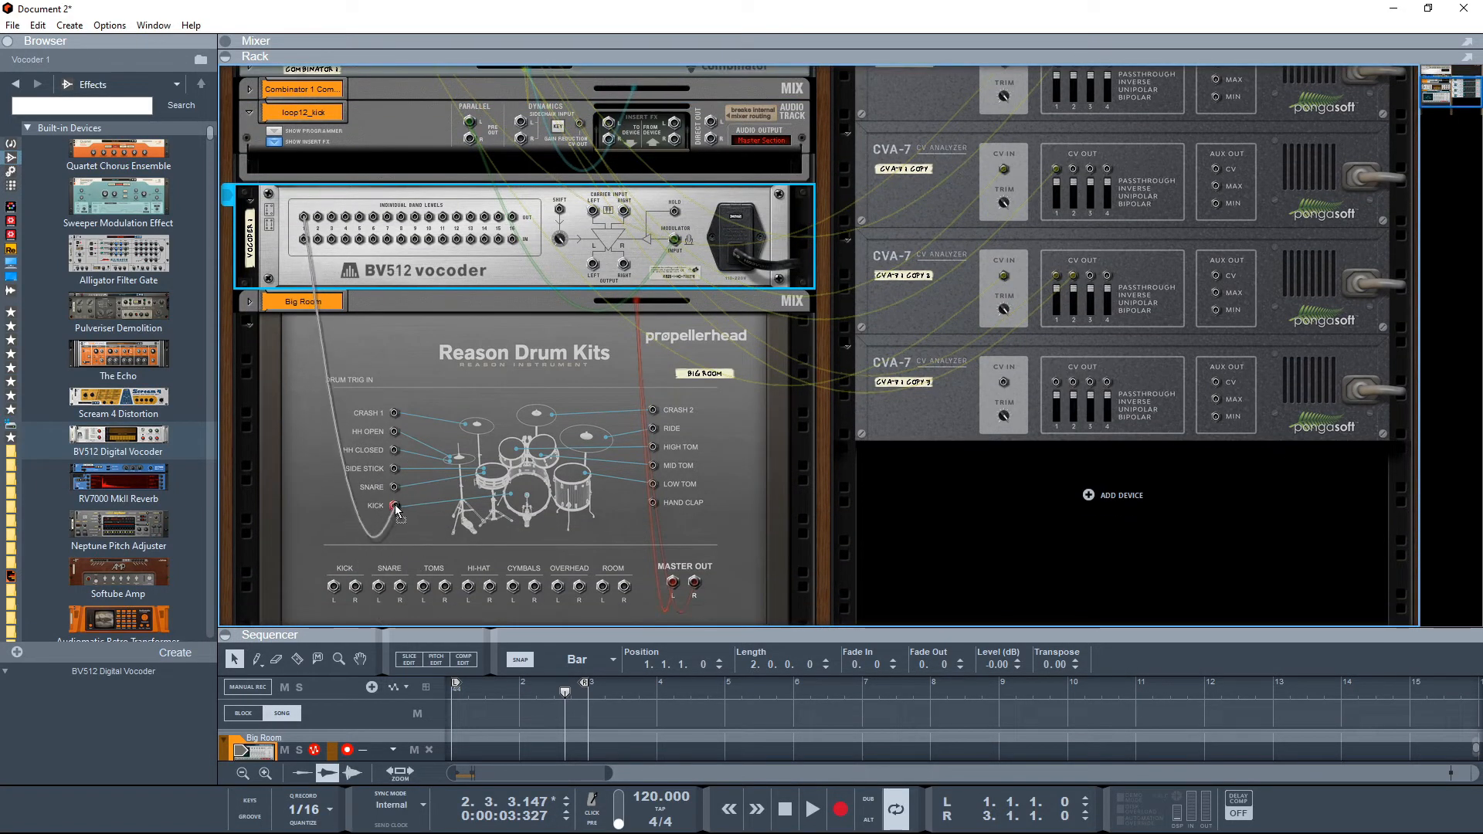
{"action": "left_click_drag", "start_coordinate": [395, 507], "coordinate": [393, 505]}
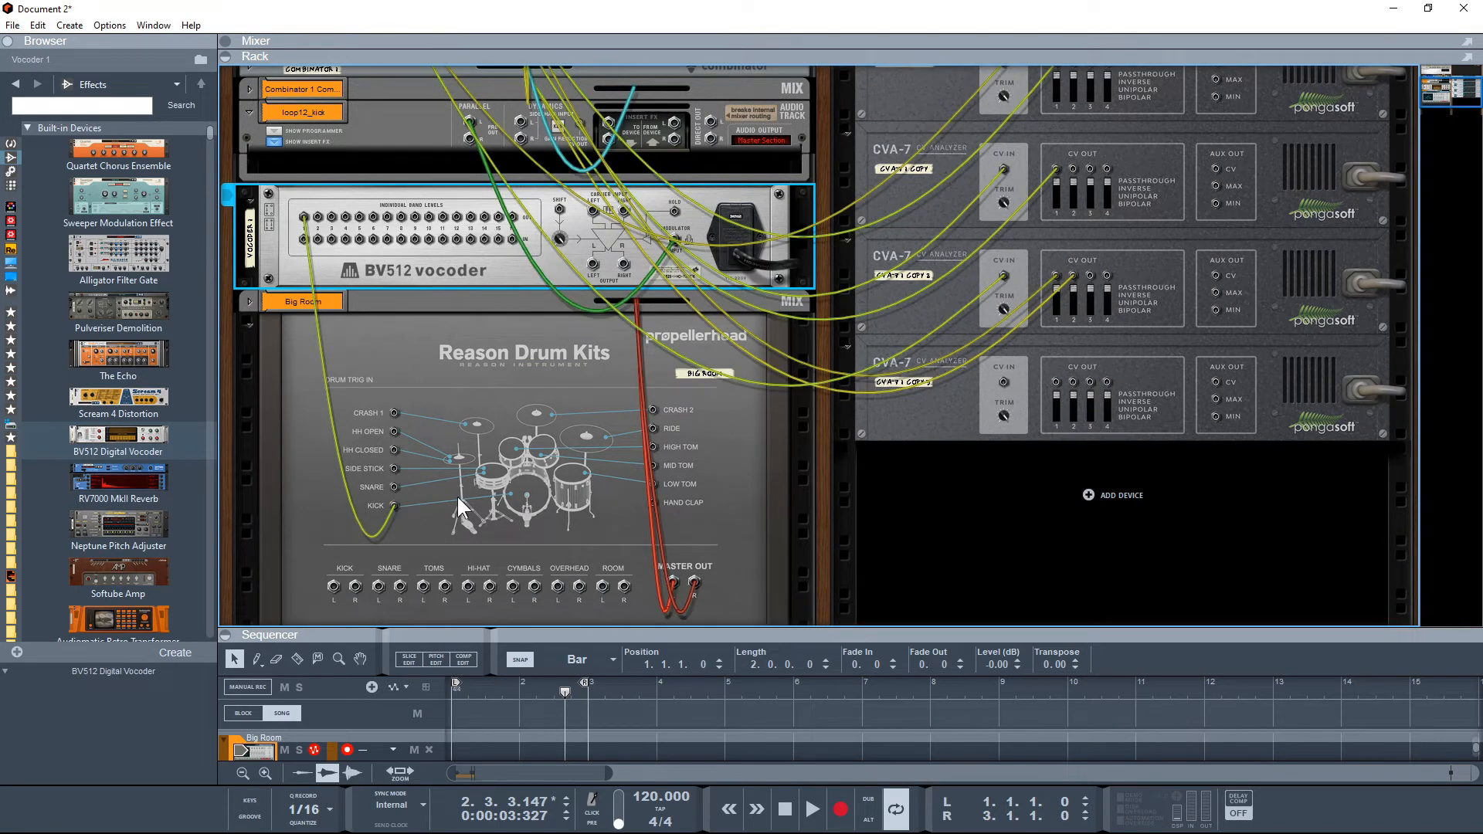
Step: Mute the loop12_kick audio track and start playback of the loop
{"action": "key", "text": "Tab"}
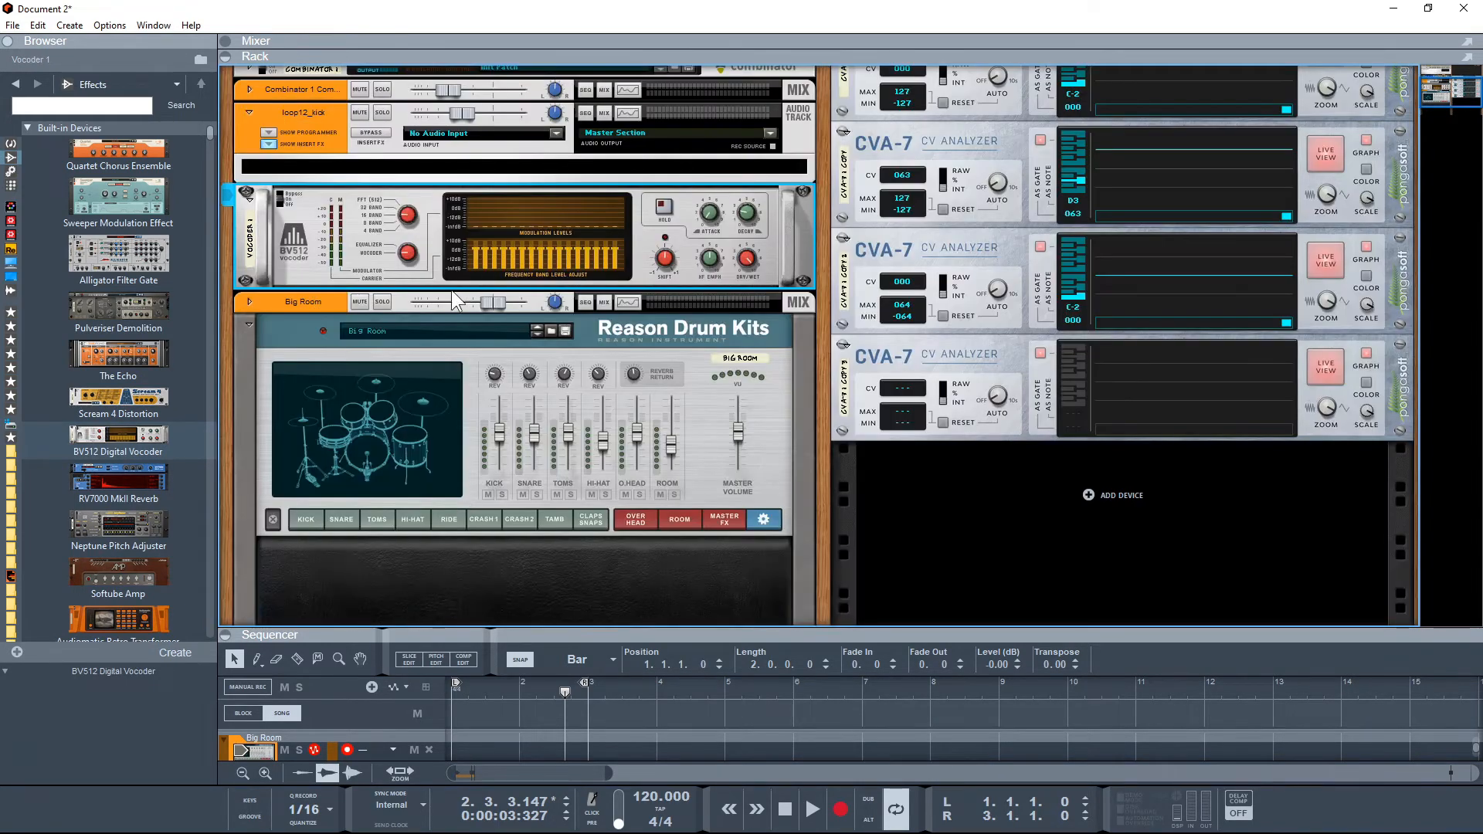
{"action": "left_click", "coordinate": [359, 113]}
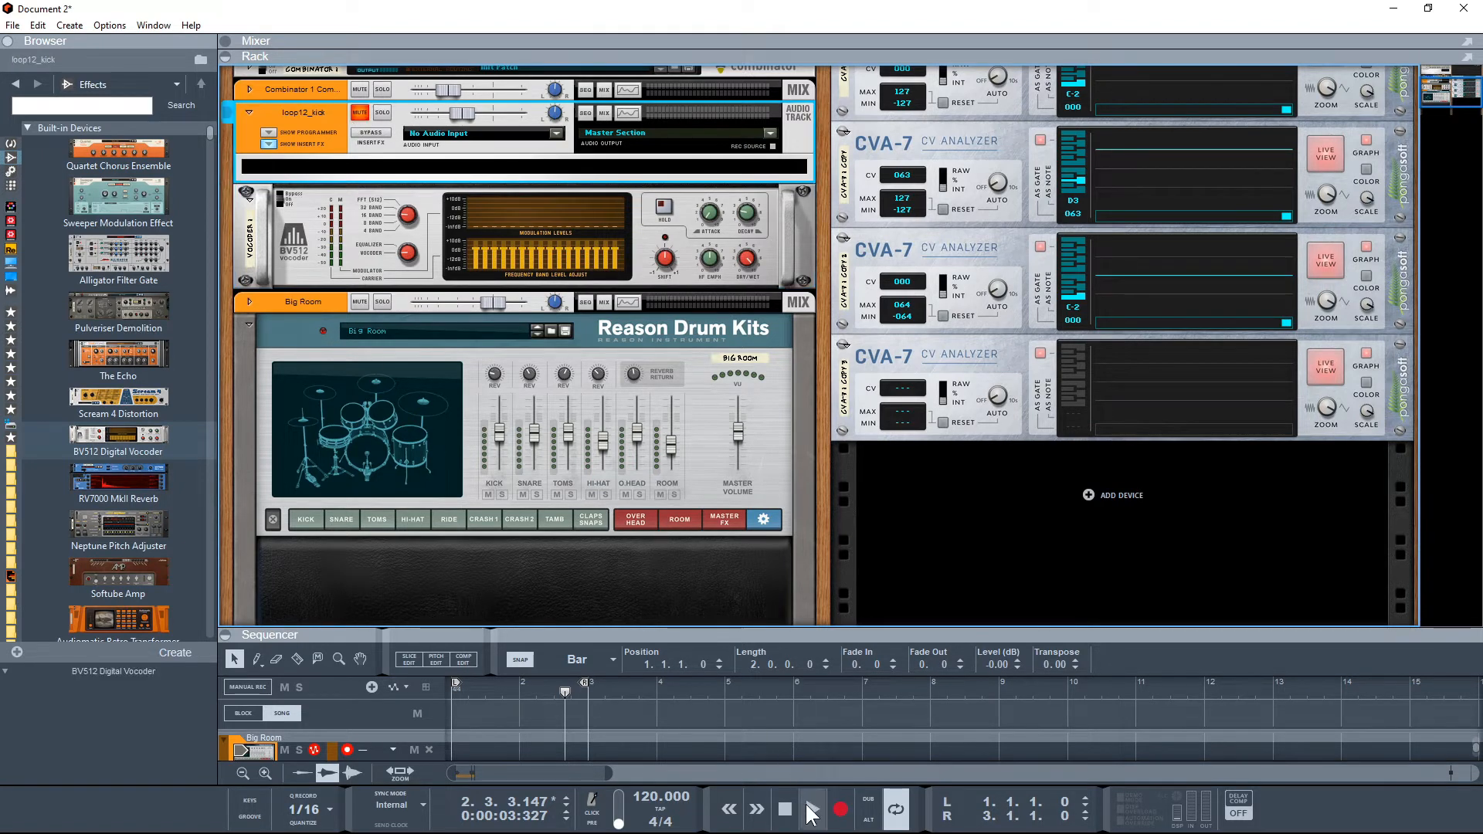
{"action": "left_click", "coordinate": [811, 811]}
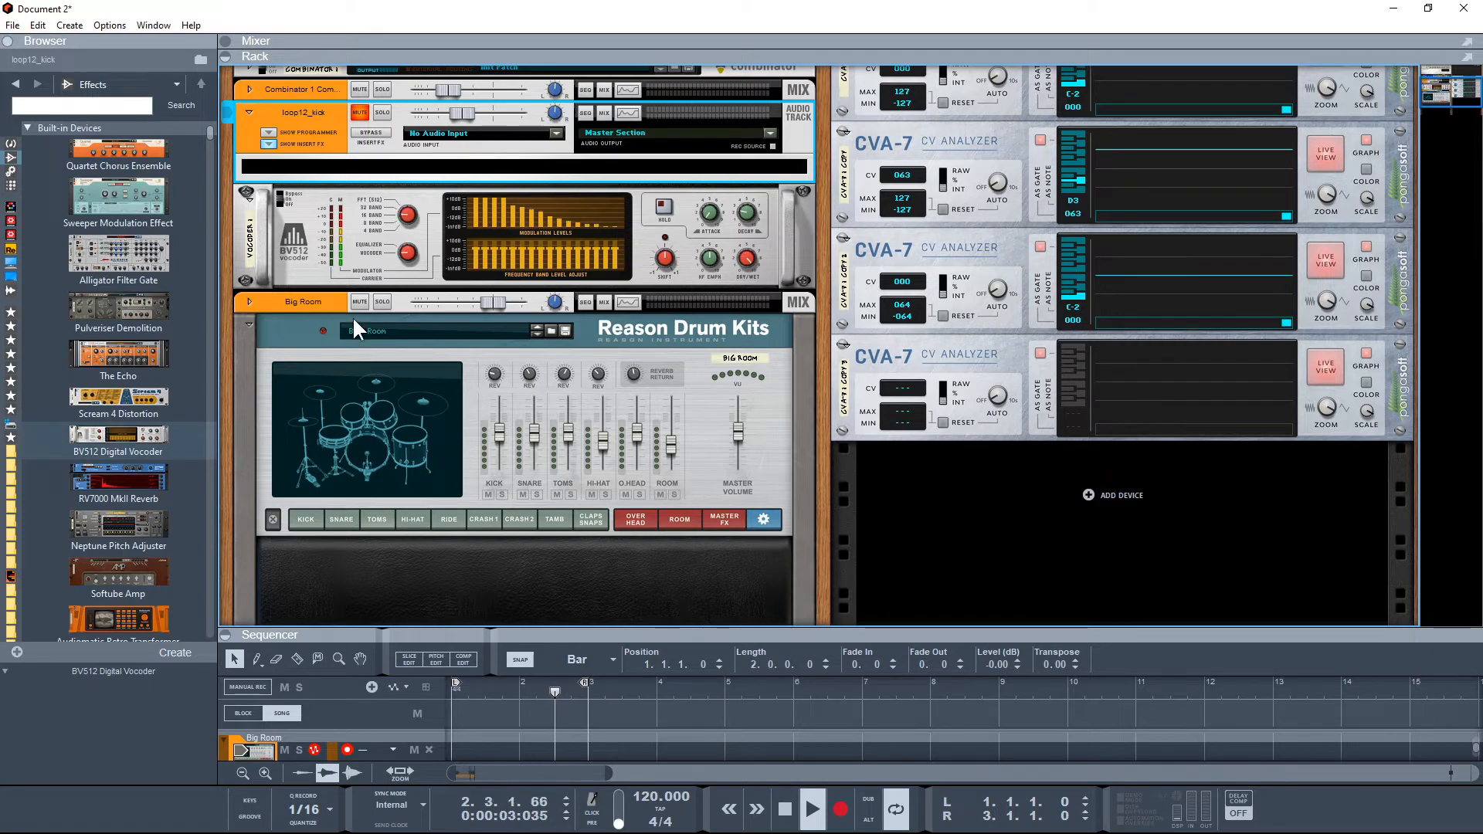
Step: Add a CVA-7 CV Analyzer below the BV512 vocoder and route the band 1 CV through it to the Kick trigger
{"action": "left_click", "coordinate": [11, 327]}
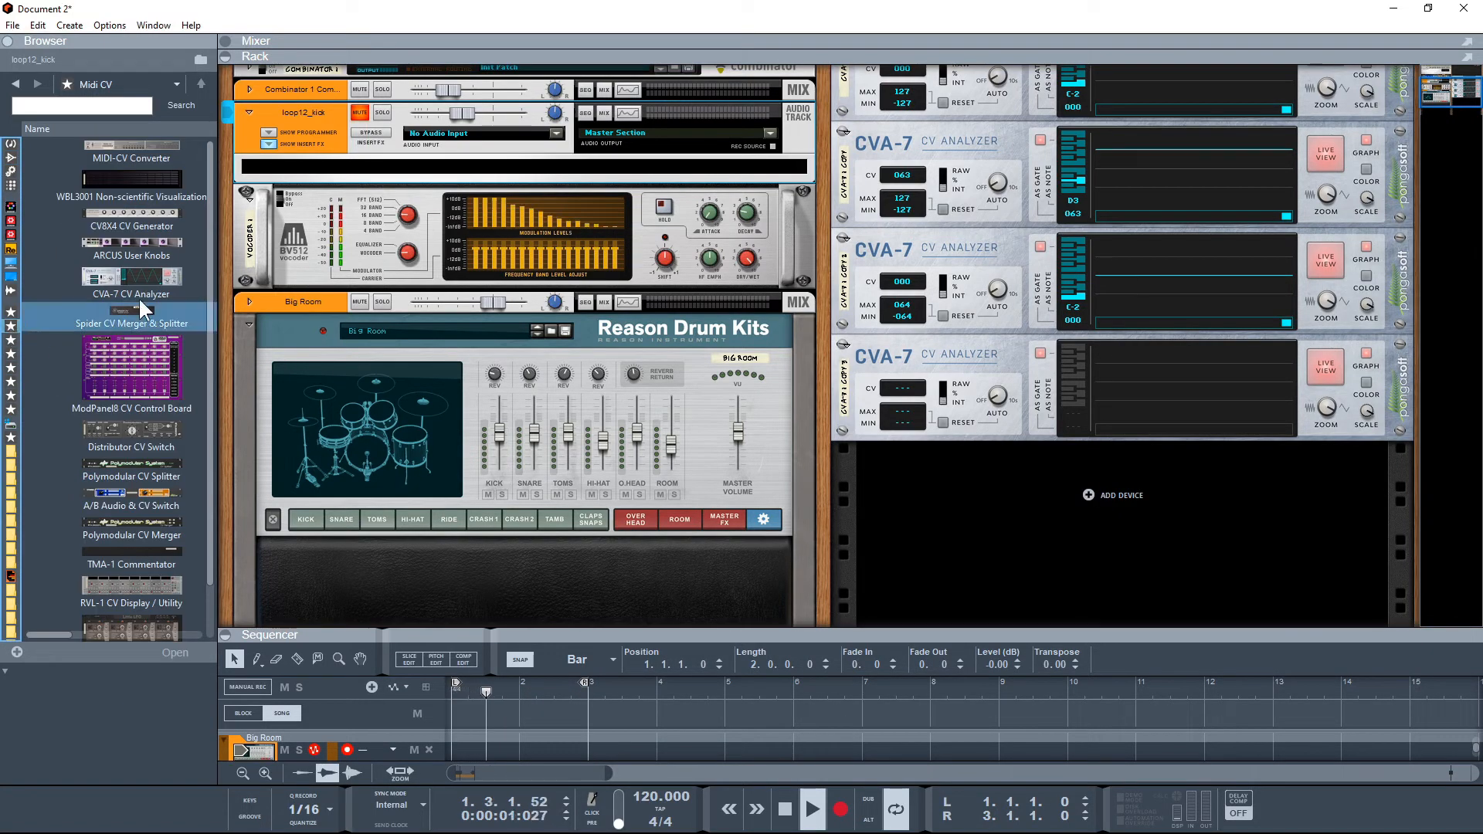
{"action": "left_click_drag", "start_coordinate": [127, 280], "coordinate": [437, 291]}
{"action": "key", "text": "Tab"}
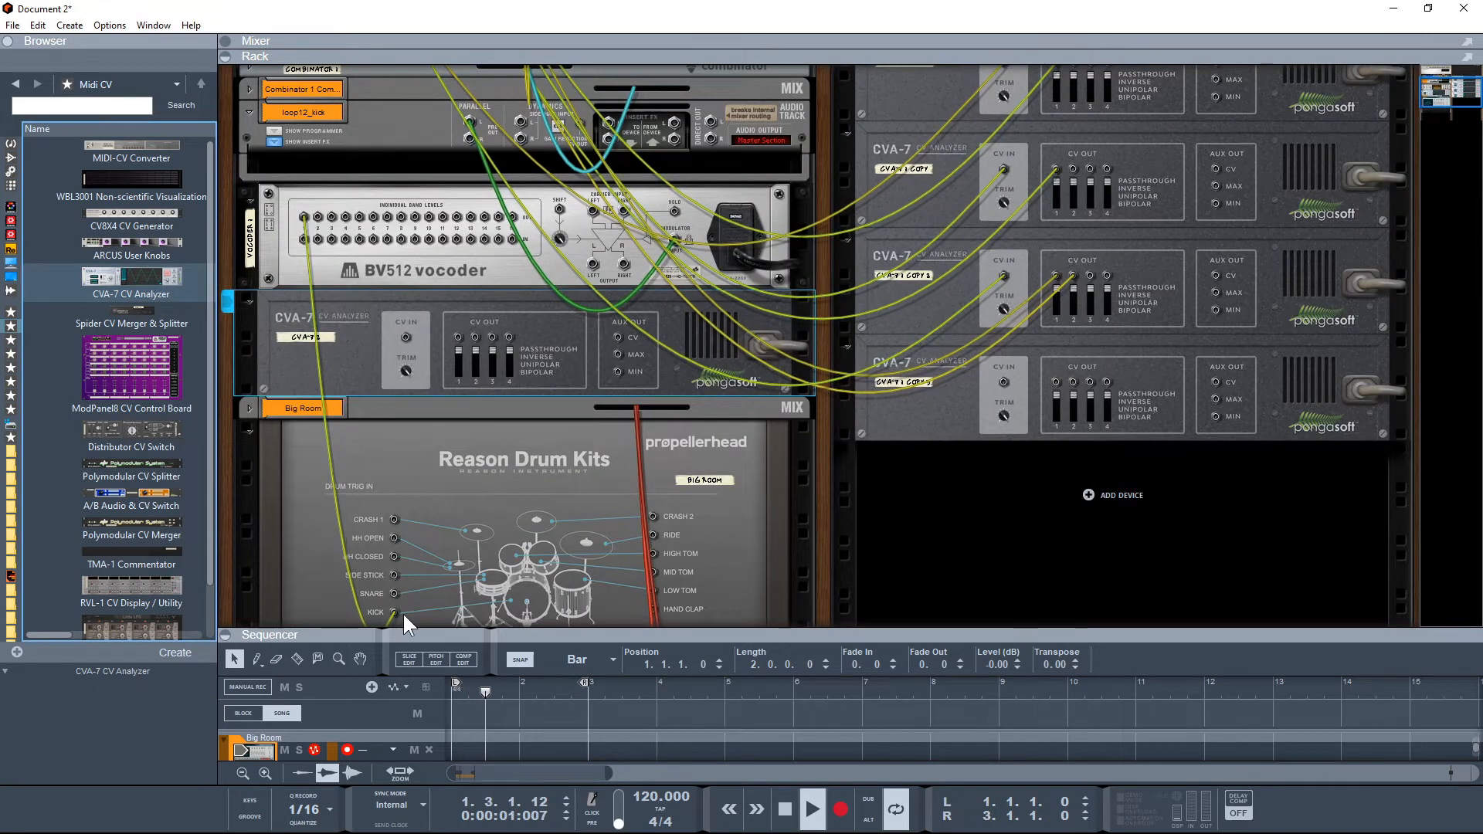
{"action": "left_click_drag", "start_coordinate": [395, 612], "coordinate": [457, 320]}
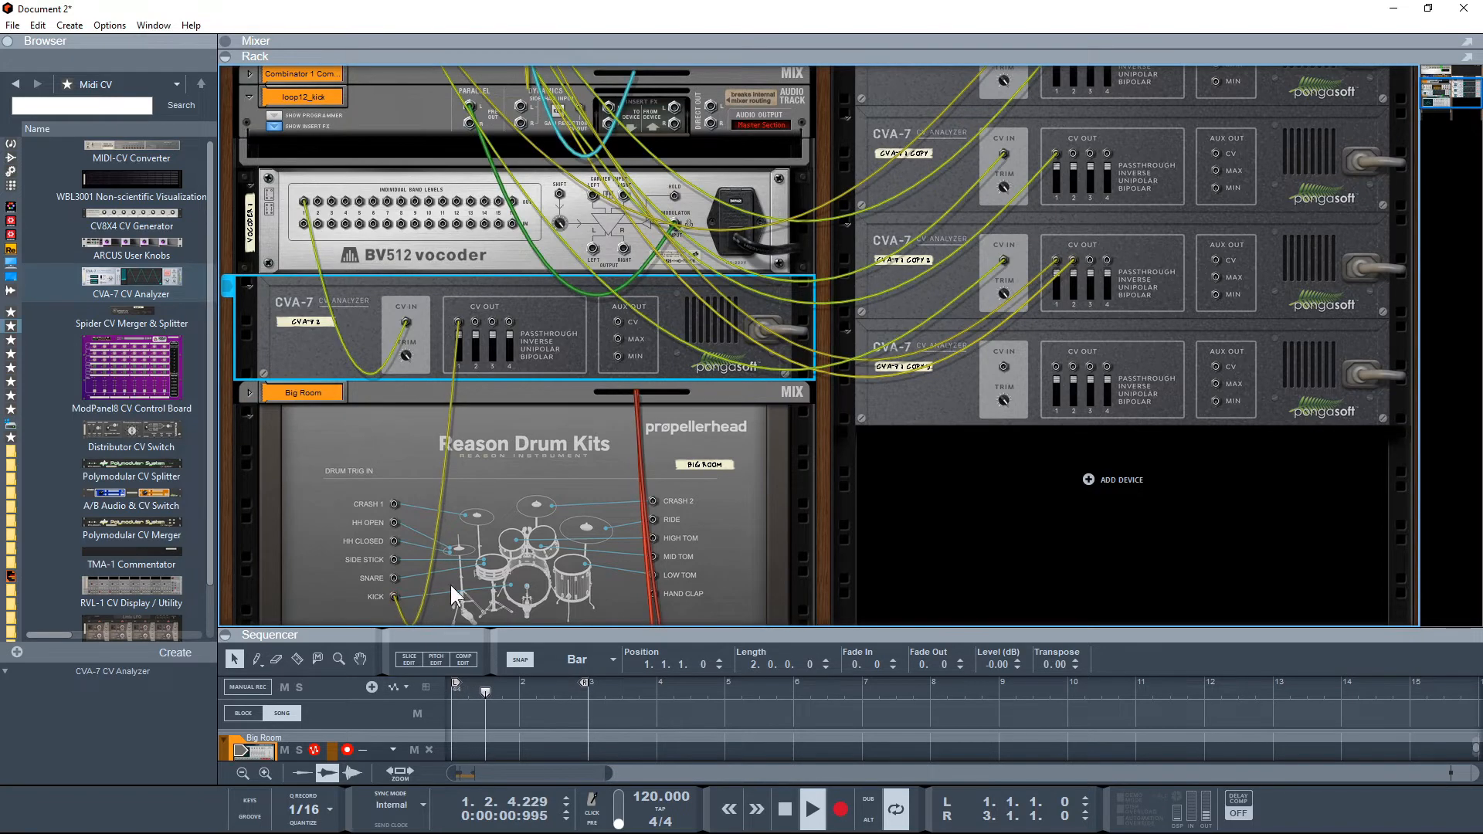
Step: Set the new CV Analyzer's value display to RAW and reset its minimum and maximum readings
{"action": "key", "text": "Tab"}
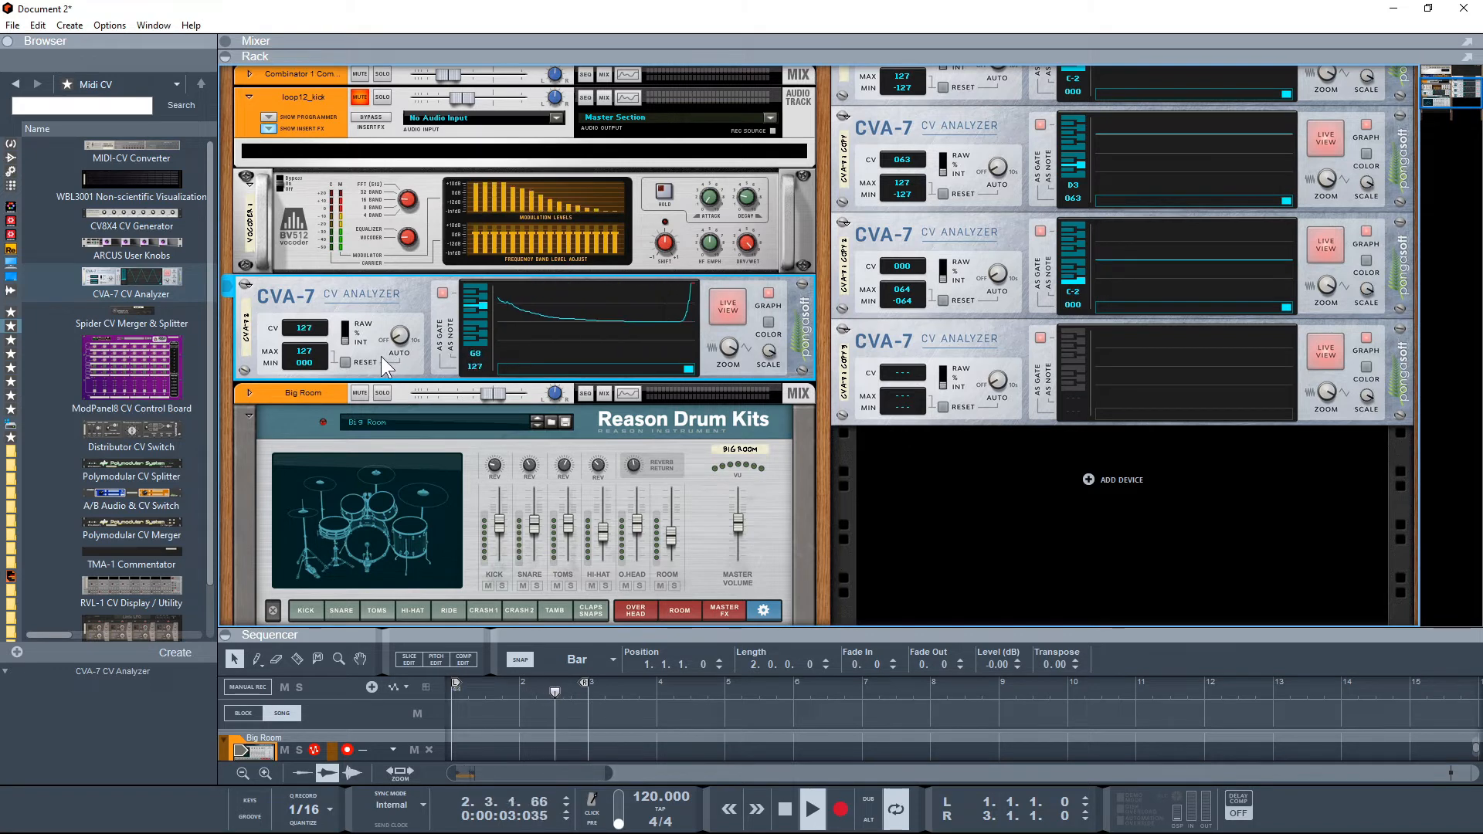
{"action": "left_click", "coordinate": [343, 339]}
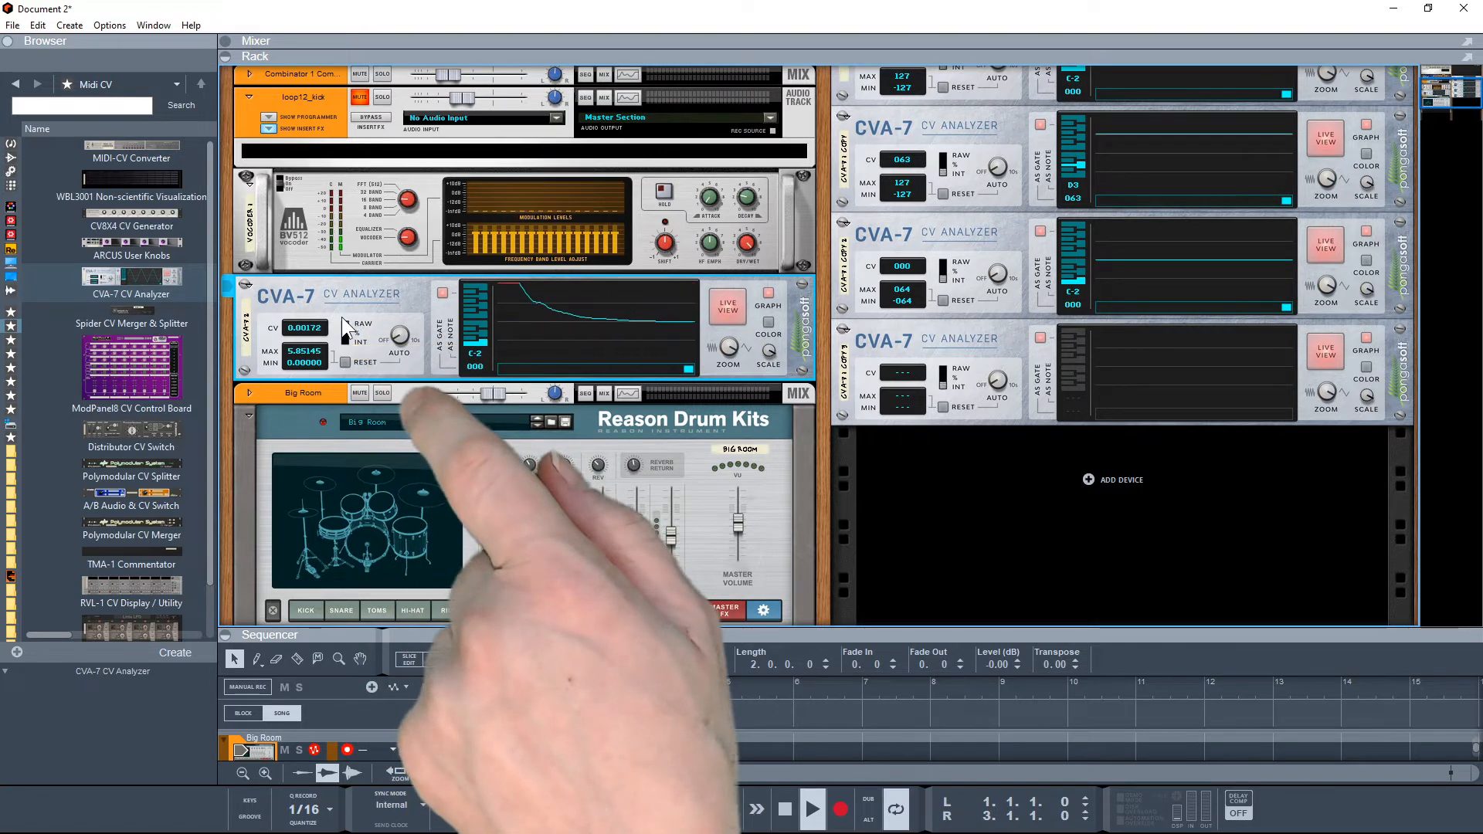
{"action": "left_click", "coordinate": [345, 362]}
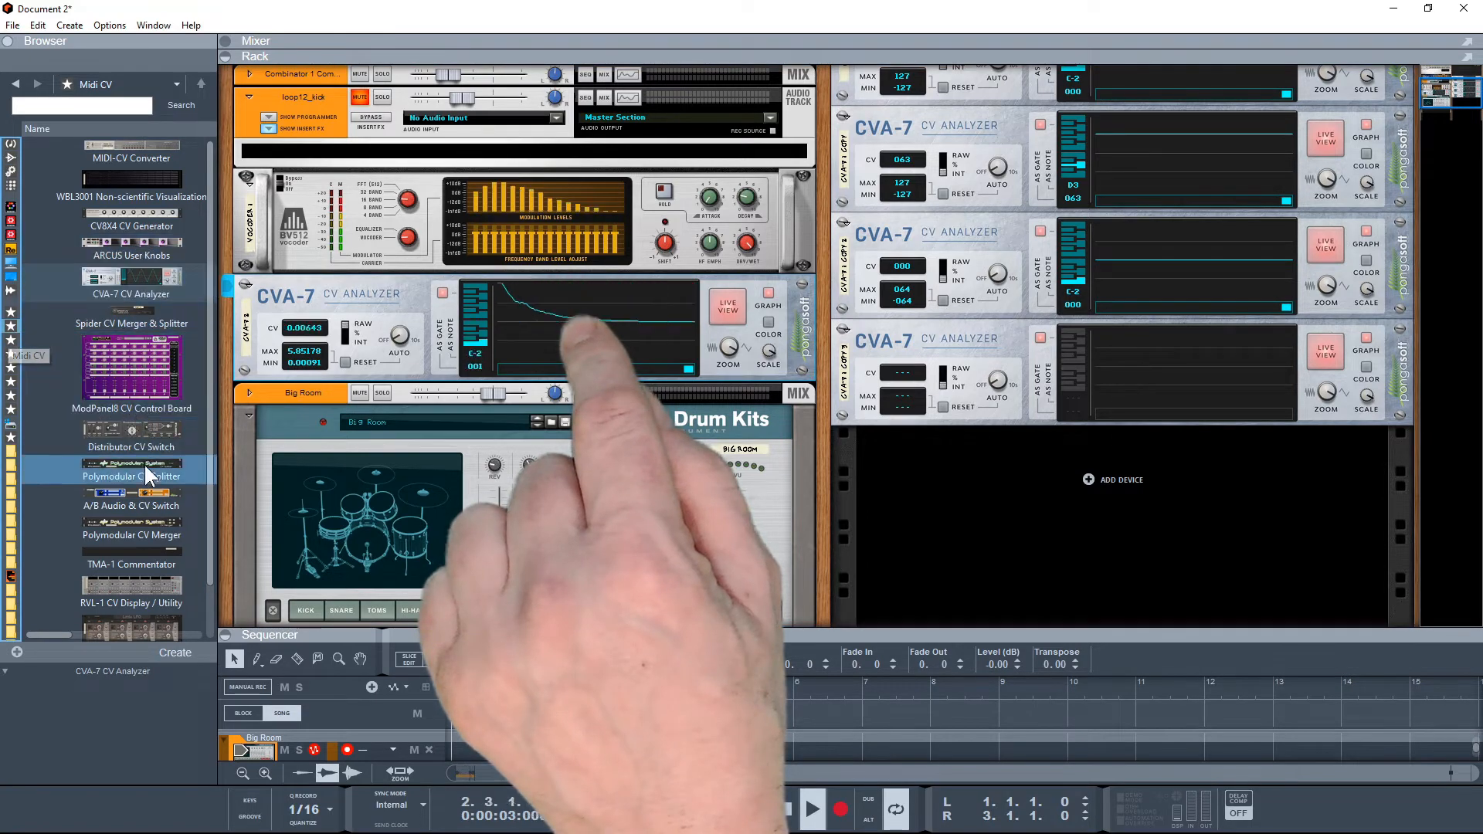
Step: Add a Janitor CV Shaper between the vocoder and the CV Analyzer, and an A/B Audio & CV Switch below the analyzer
{"action": "left_click_drag", "start_coordinate": [119, 493], "coordinate": [506, 284]}
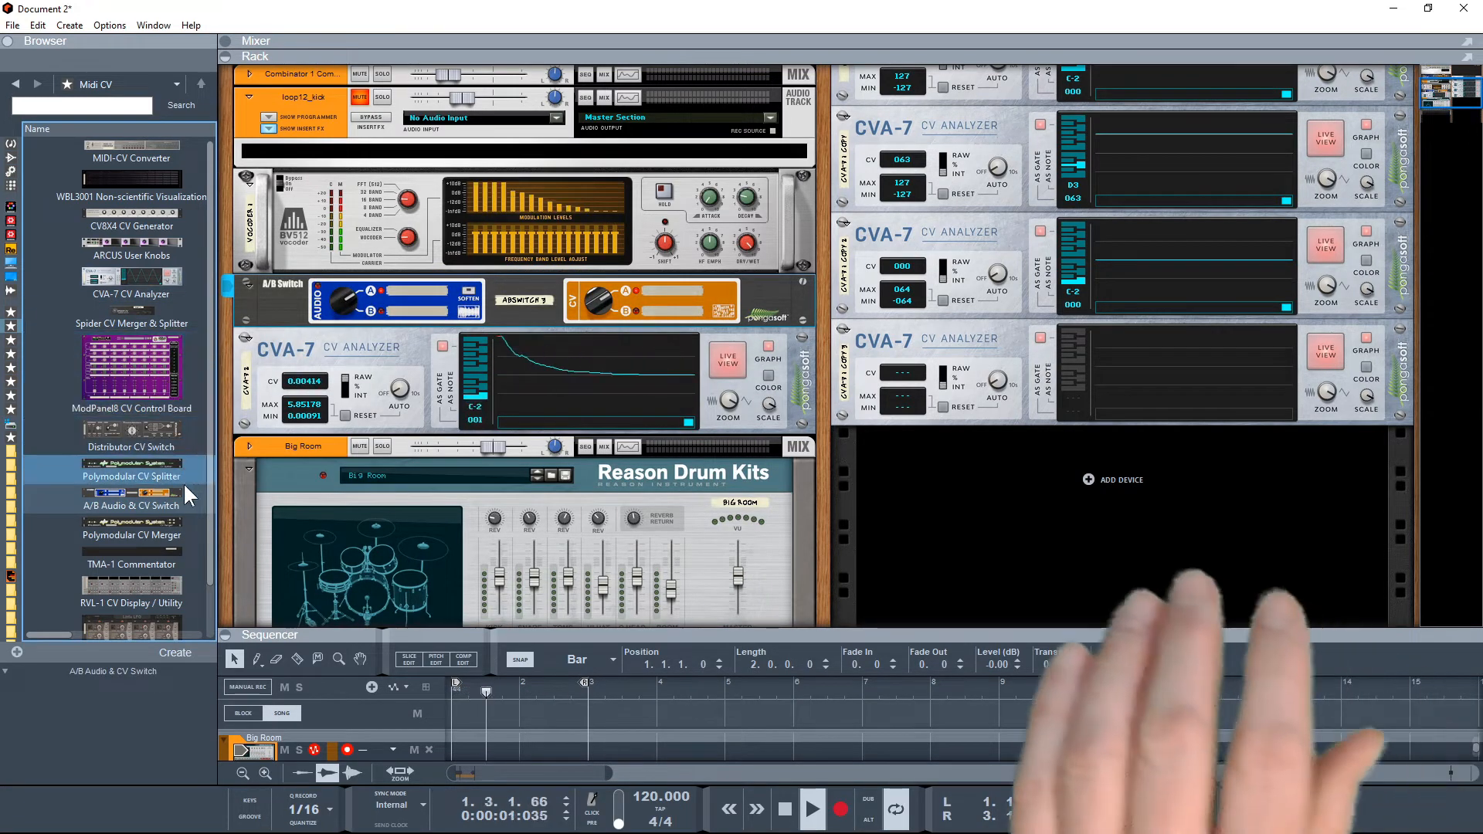
{"action": "scroll", "coordinate": [168, 506], "scroll_direction": "down", "scroll_amount": 1}
{"action": "left_click_drag", "start_coordinate": [131, 614], "coordinate": [495, 279]}
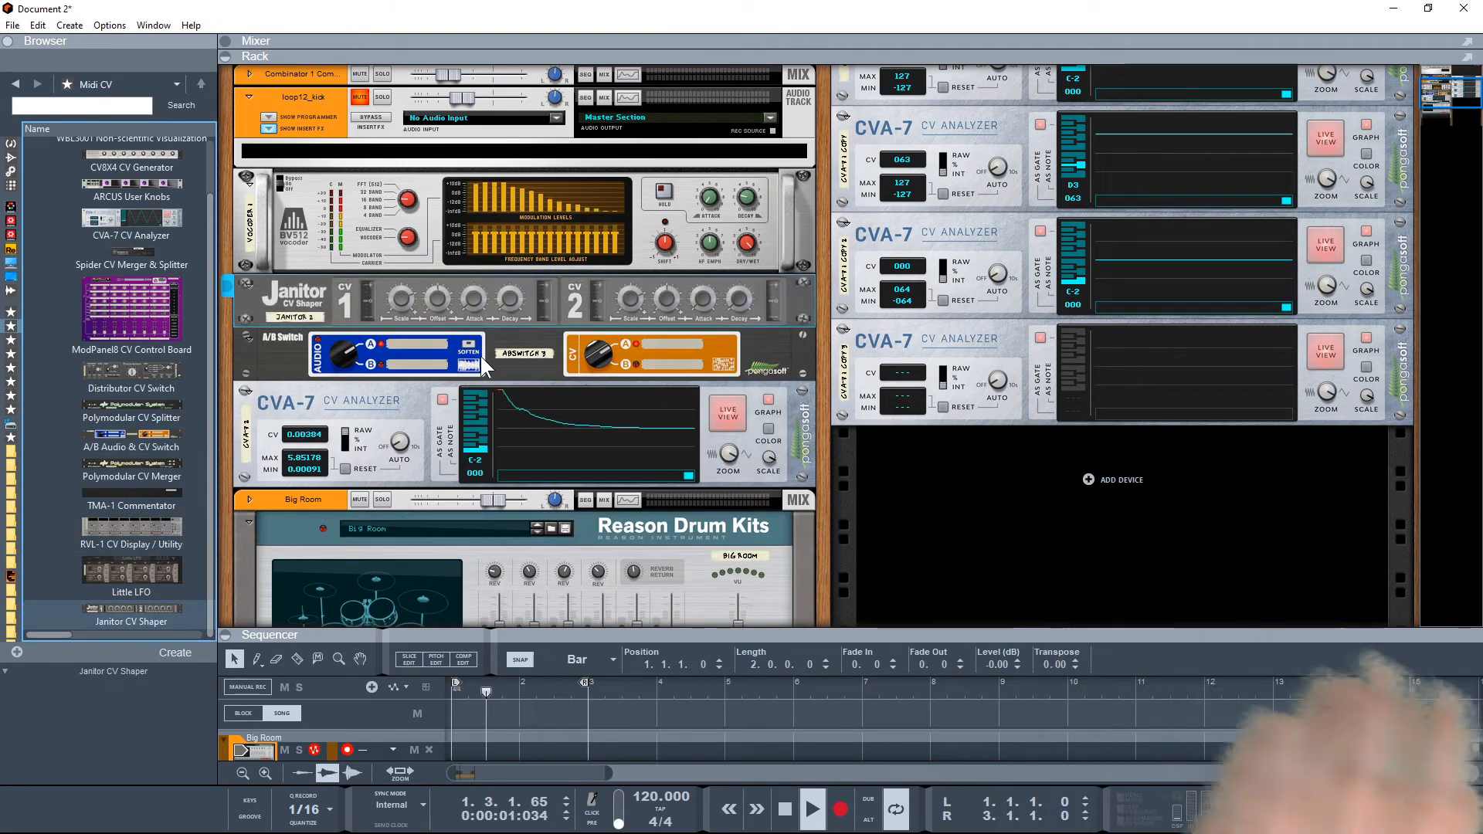
{"action": "left_click_drag", "start_coordinate": [496, 373], "coordinate": [512, 450]}
Step: Route the vocoder's band 1 output through the Janitor's CV 1 channel into the CV Analyzer's CV input
{"action": "key", "text": "Tab"}
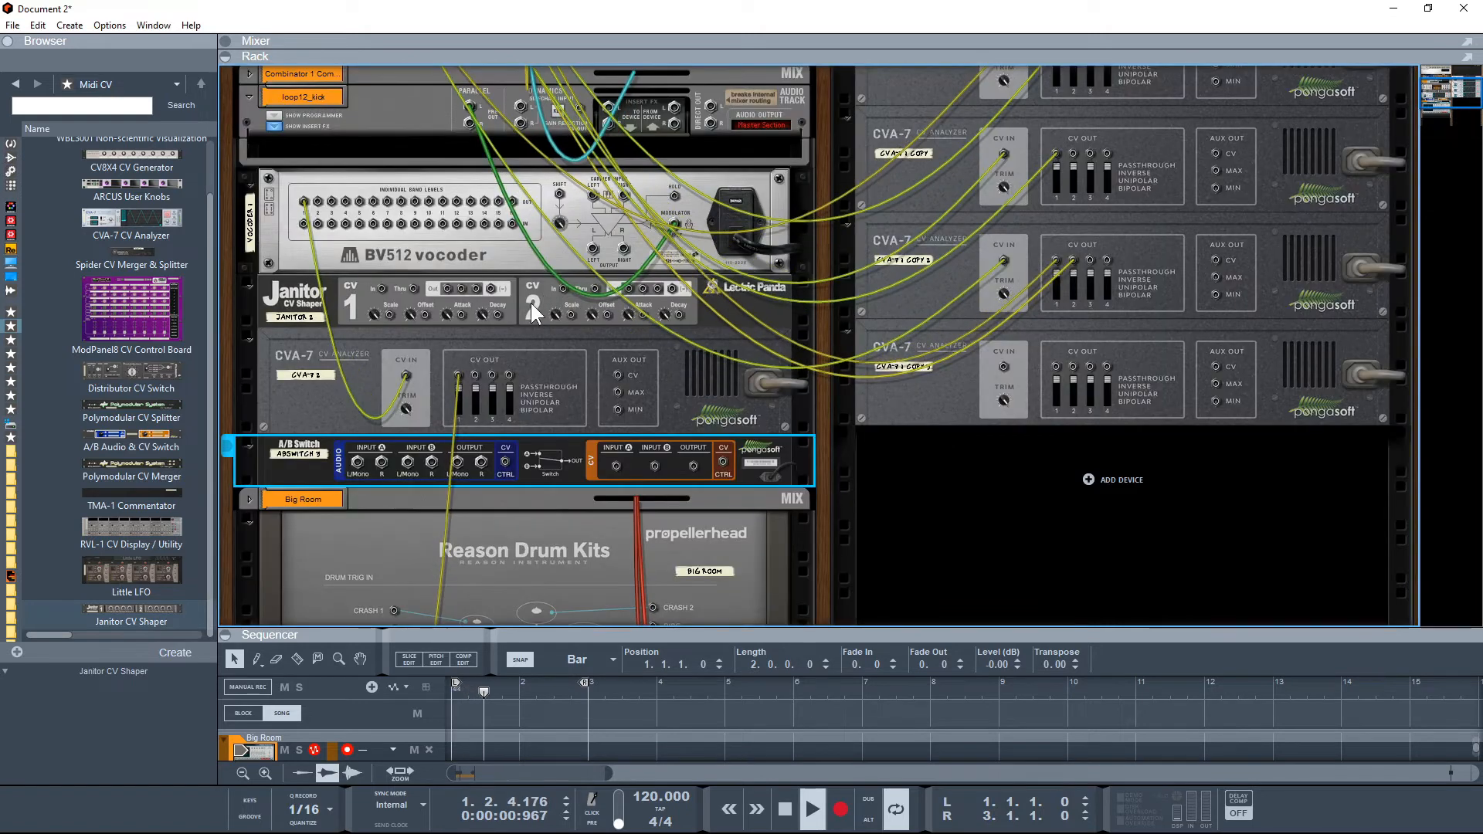
{"action": "left_click_drag", "start_coordinate": [404, 376], "coordinate": [339, 295]}
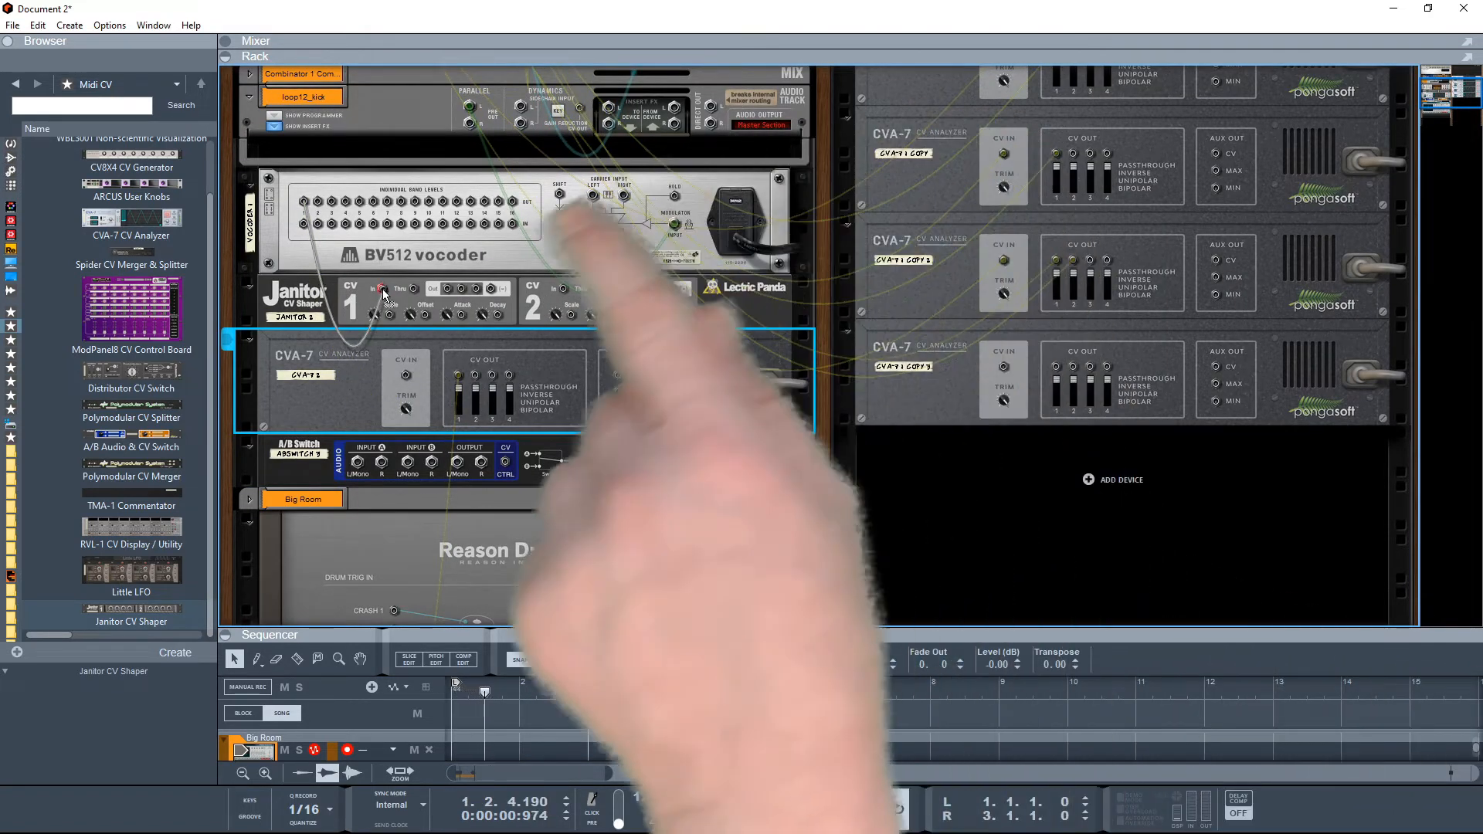
{"action": "left_click_drag", "start_coordinate": [382, 295], "coordinate": [408, 380]}
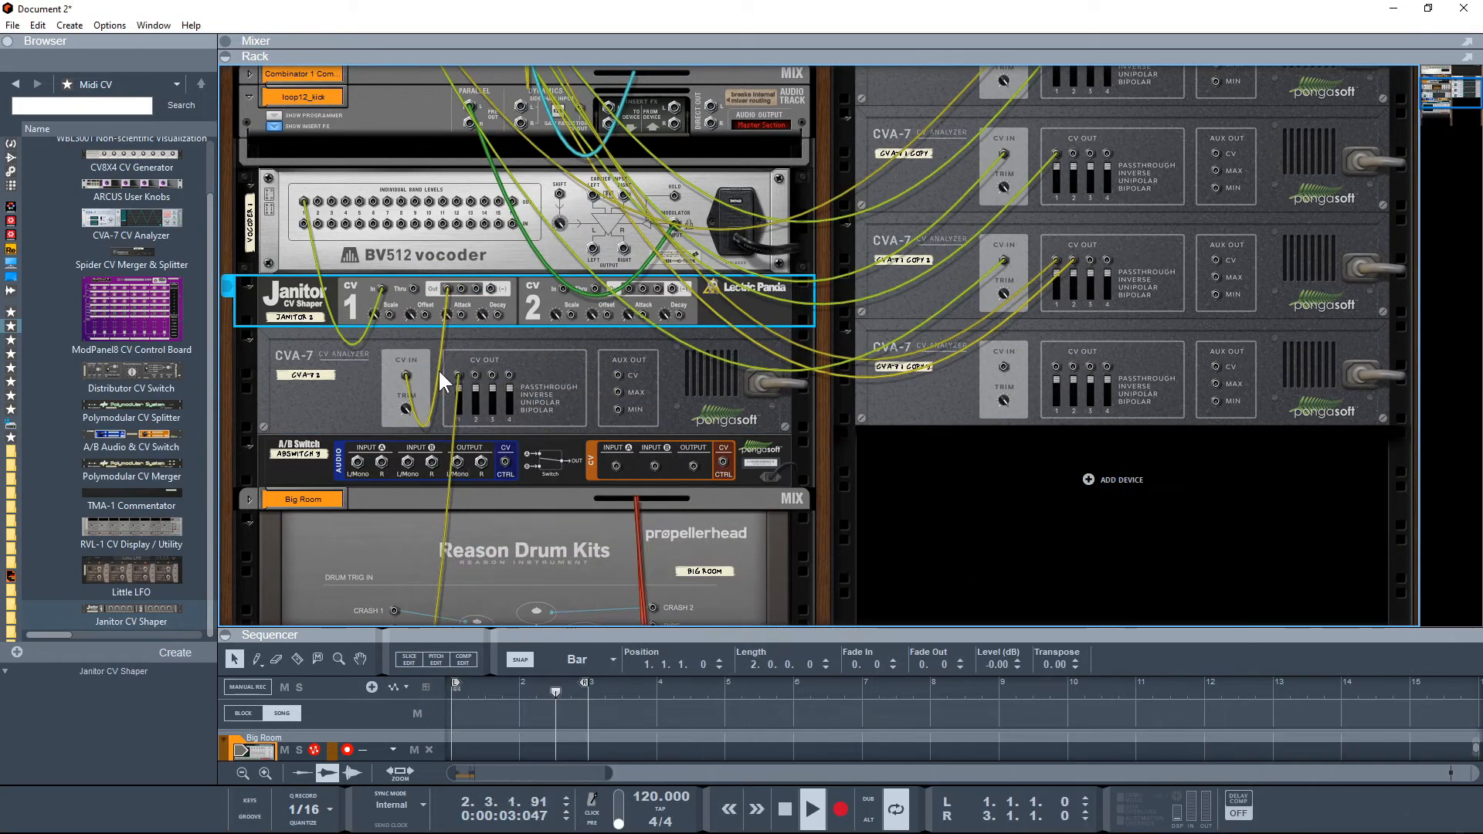
Step: Turn the Janitor's CV 1 Offset down slightly so the resting CV falls just below zero
{"action": "key", "text": "Tab"}
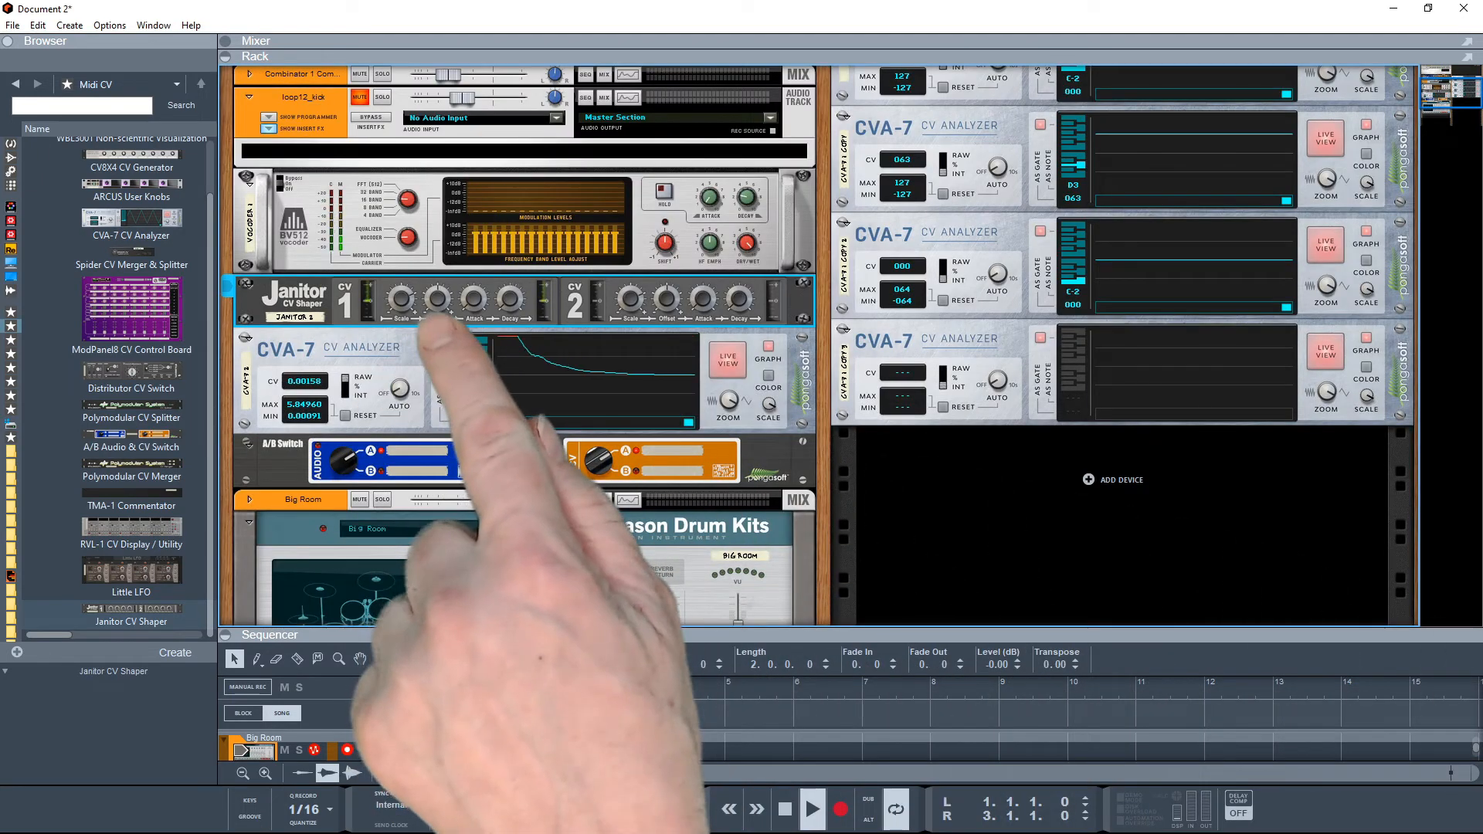
{"action": "left_click_drag", "start_coordinate": [441, 297], "coordinate": [441, 299]}
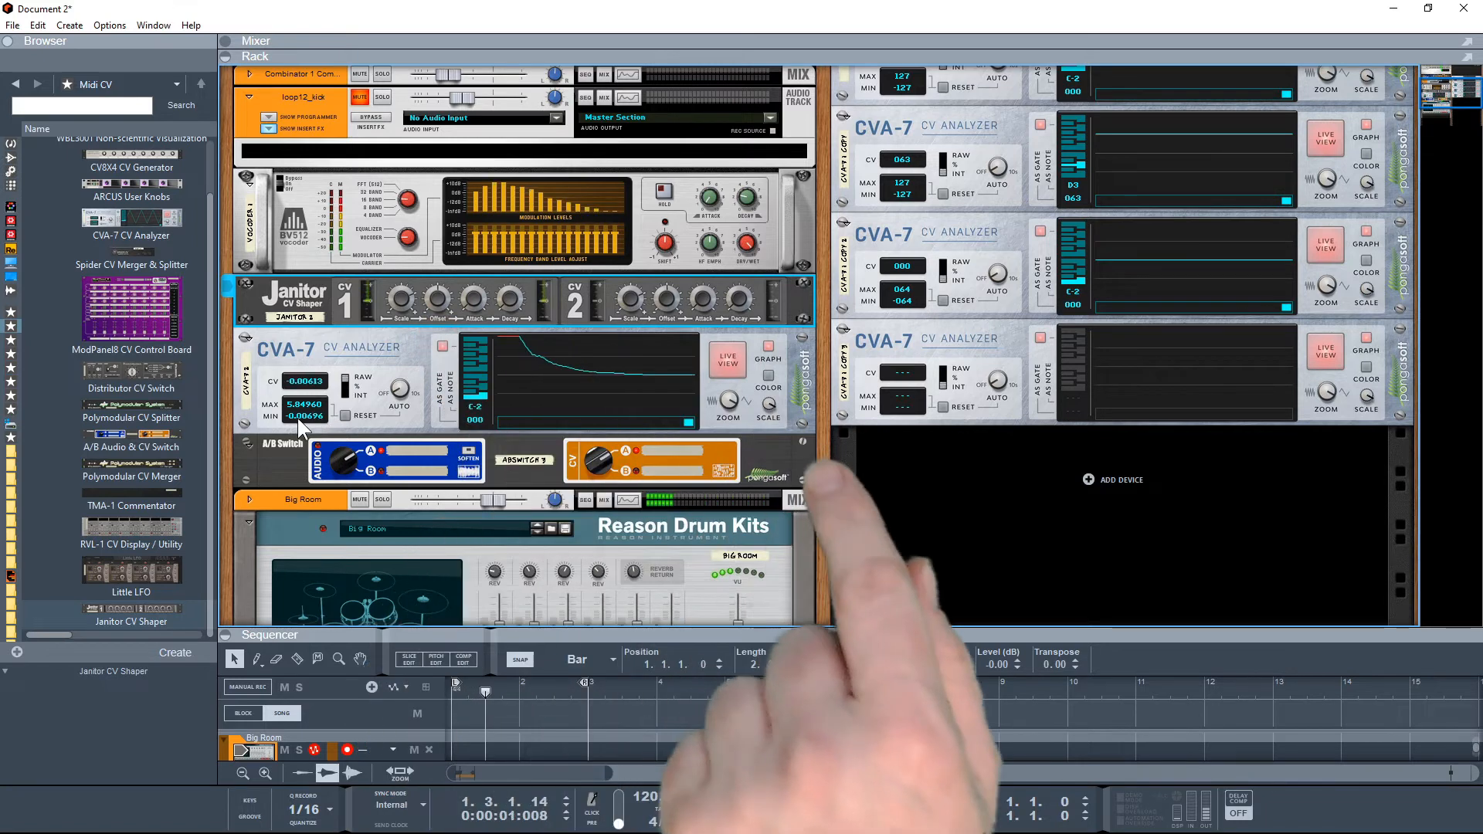
{"action": "left_click", "coordinate": [308, 419]}
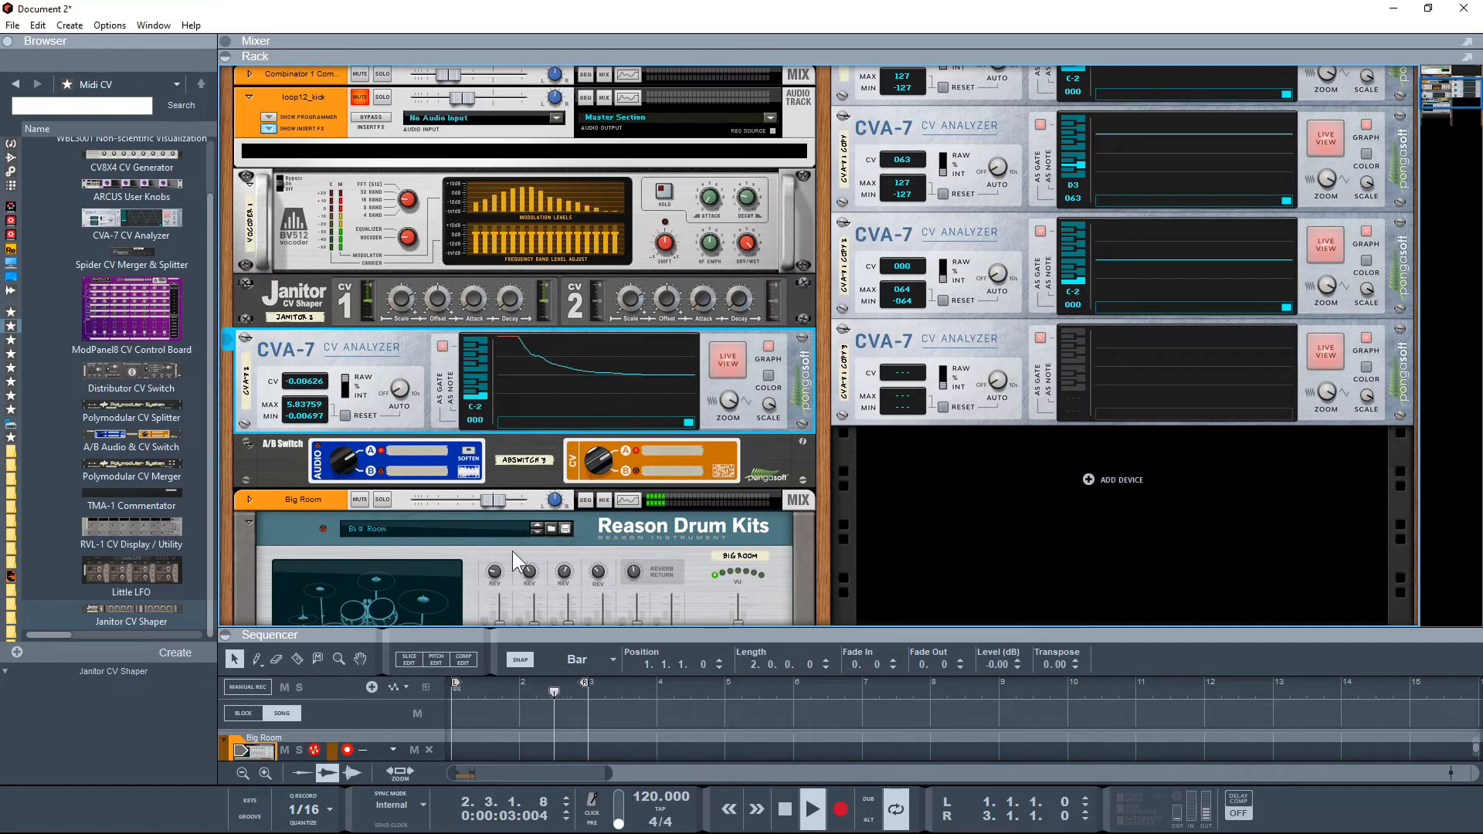
Step: Unmute the loop12_kick track briefly to compare it with the triggered drum kit kick, and mute it again
{"action": "left_click", "coordinate": [360, 97]}
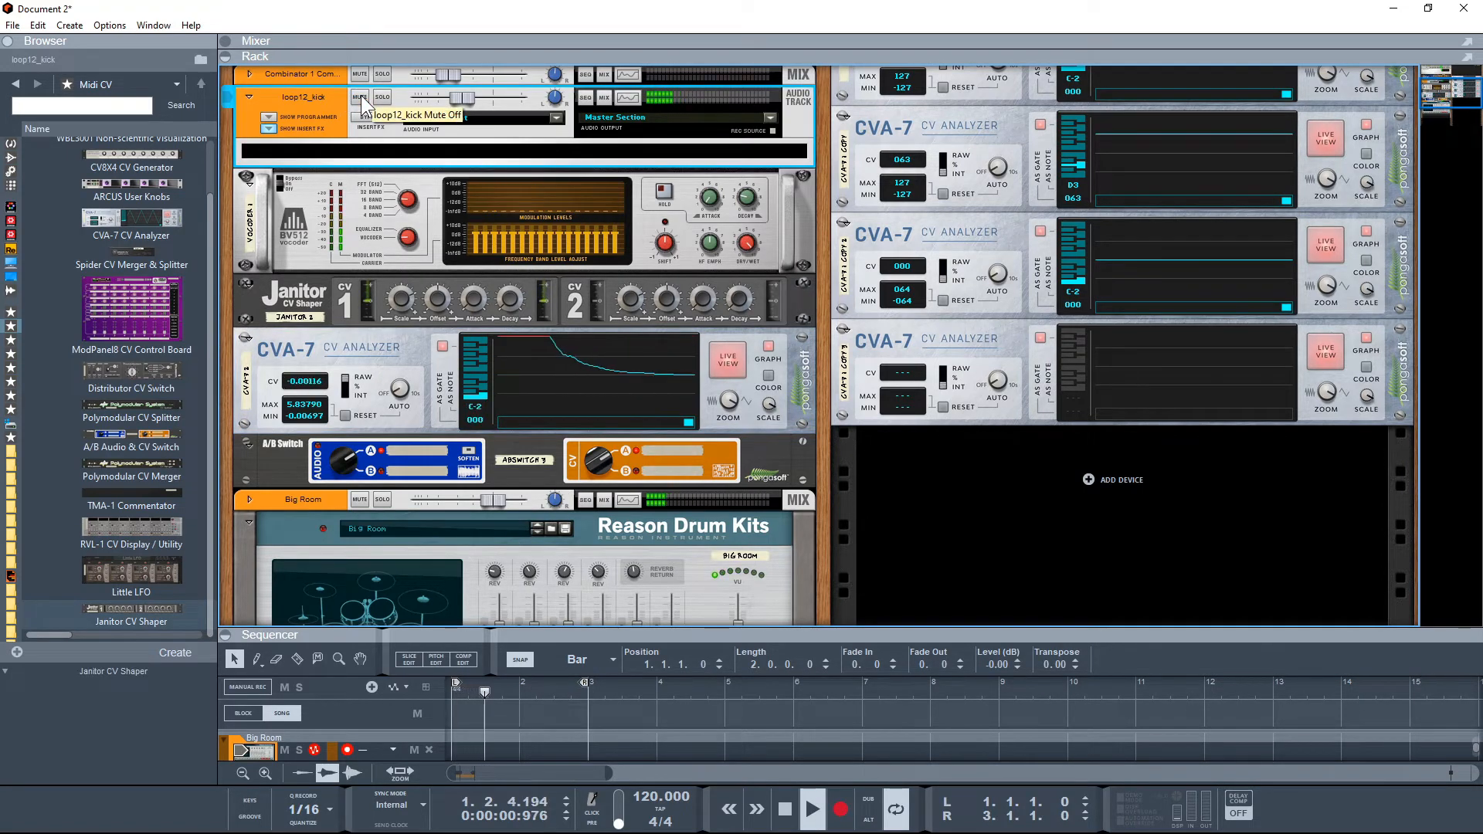
{"action": "left_click", "coordinate": [360, 98]}
Step: Freeze the live graph of the CV Analyzer below the Janitor and mute the Big Room mix channel
{"action": "scroll", "coordinate": [502, 559], "scroll_direction": "down", "scroll_amount": 2}
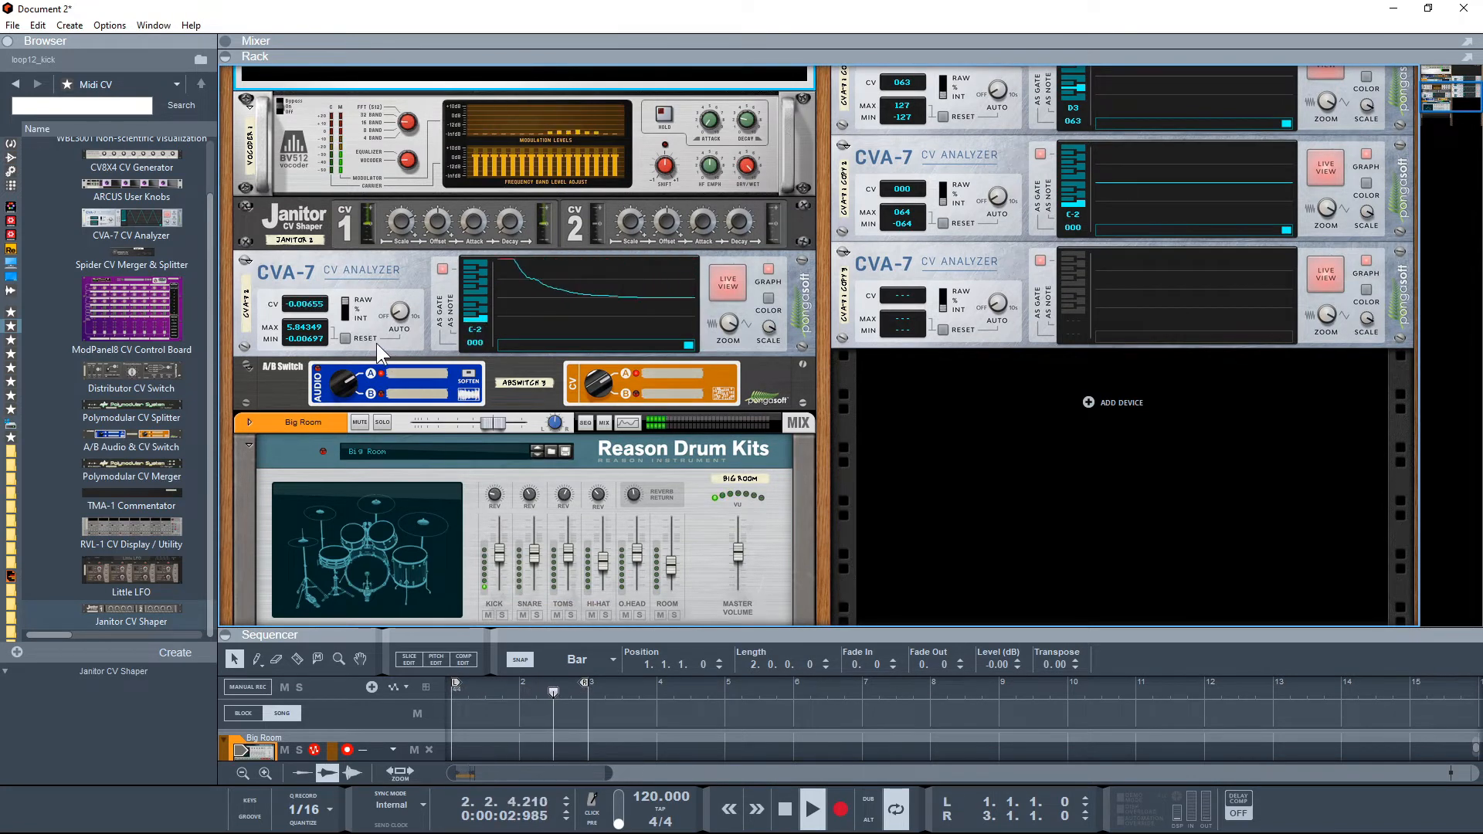
{"action": "left_click", "coordinate": [731, 281]}
{"action": "left_click", "coordinate": [730, 284]}
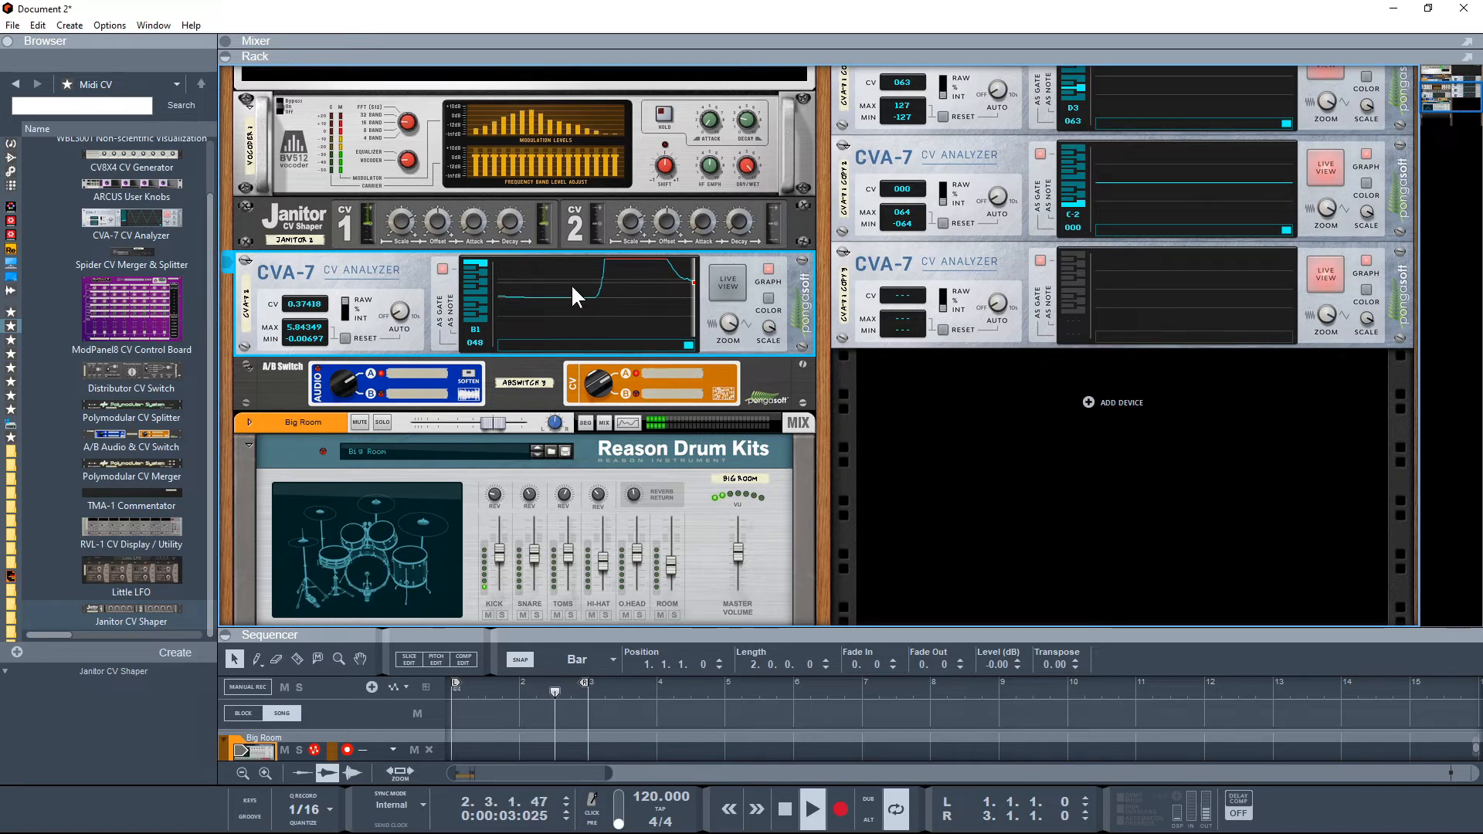
{"action": "left_click", "coordinate": [360, 424]}
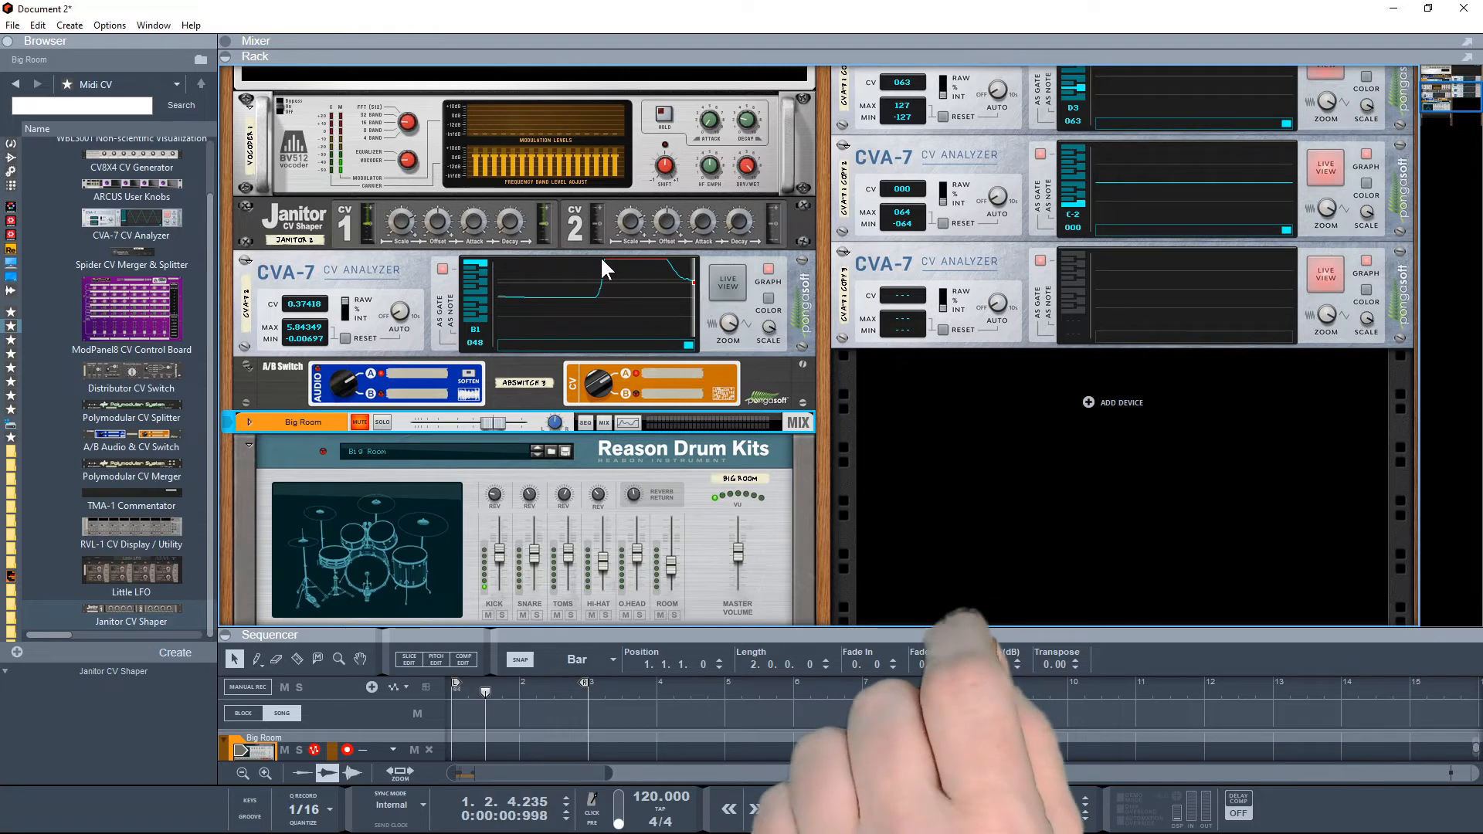
Step: Add a CV8X4 CV Generator above the A/B Switch and connect its CV1 and CV2 outputs to the switch's CV inputs A and B
{"action": "key", "text": "Tab"}
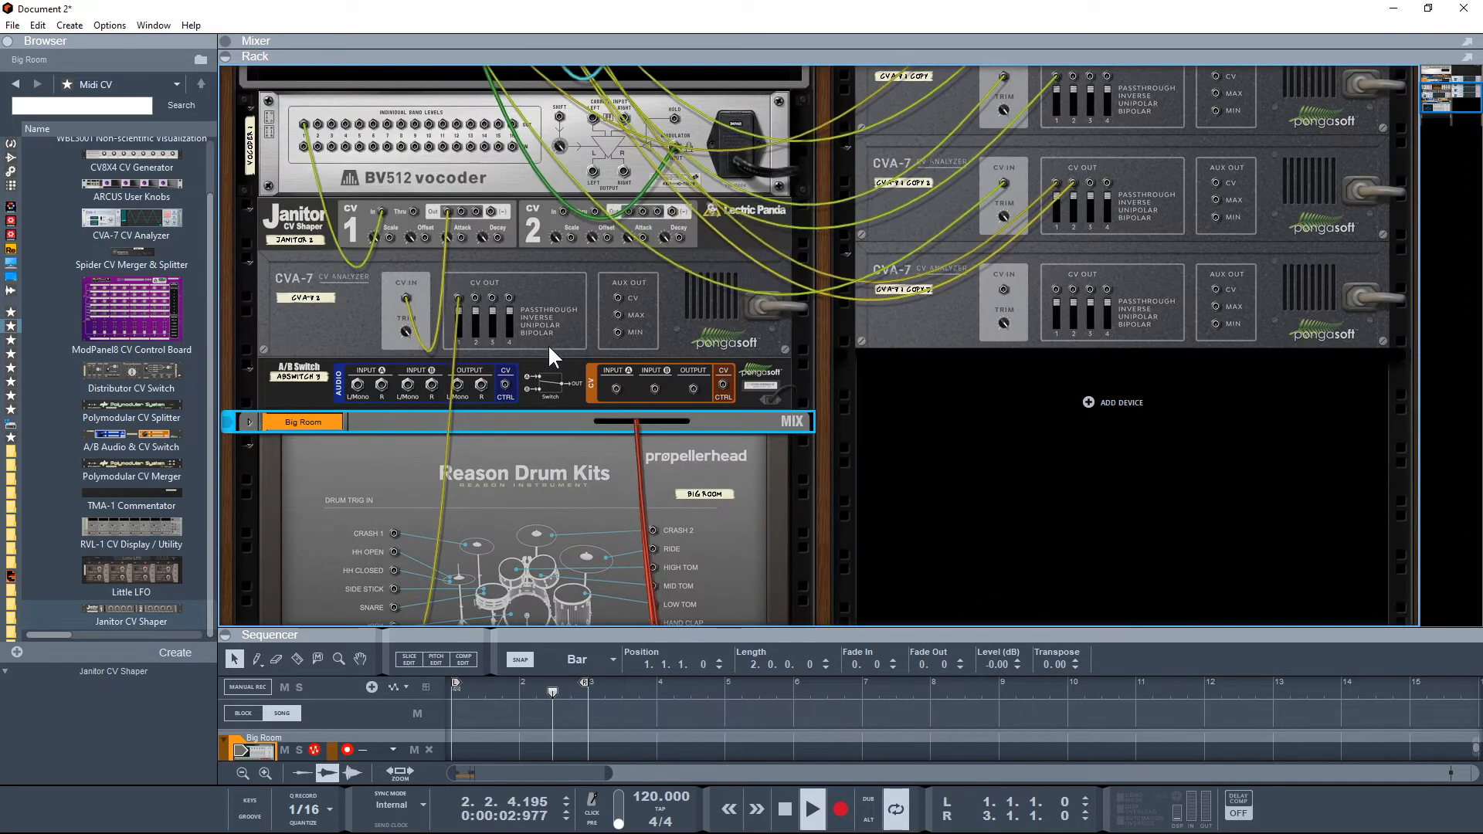
{"action": "left_click", "coordinate": [521, 372]}
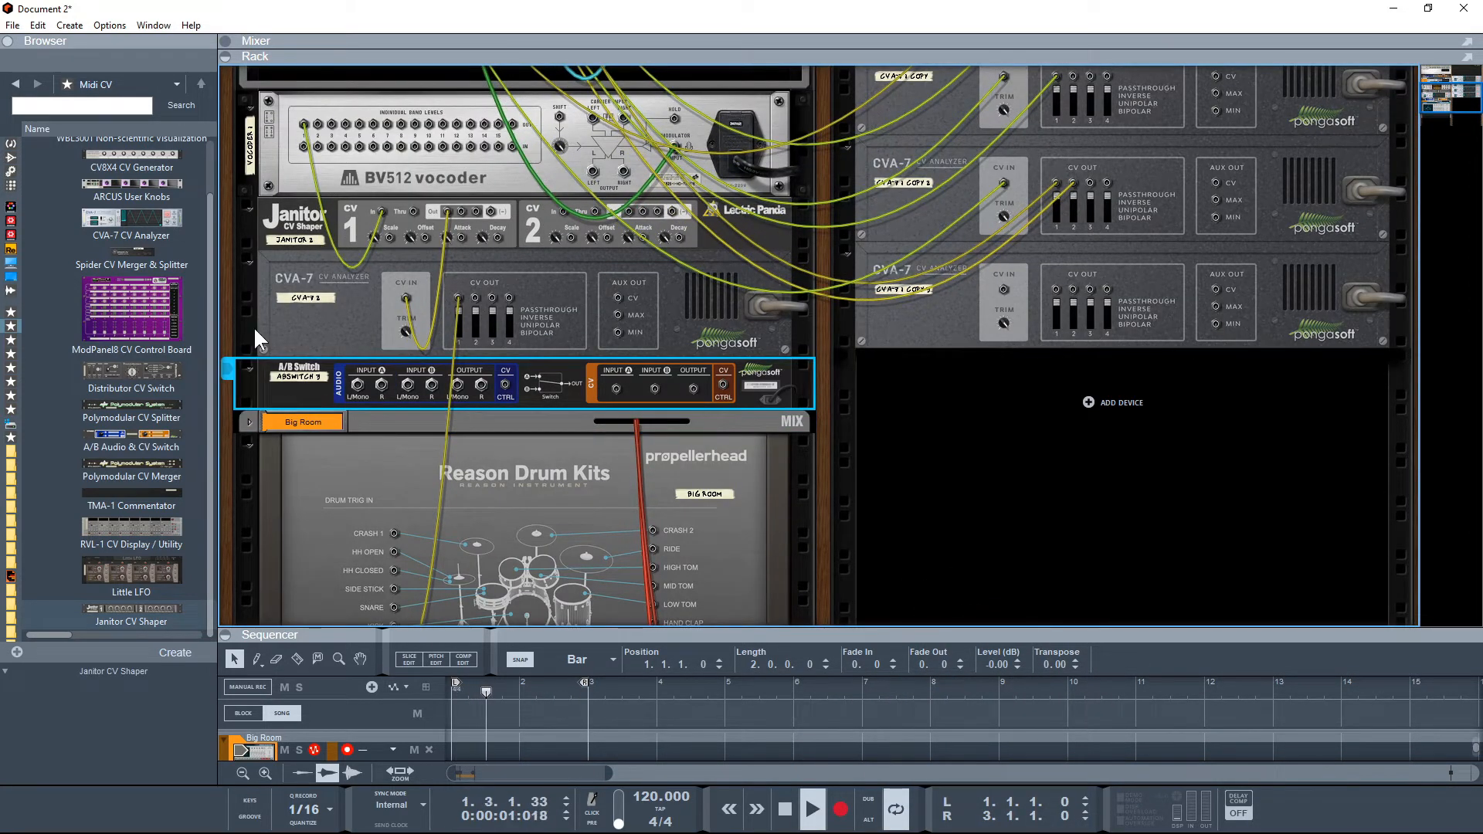
{"action": "left_click_drag", "start_coordinate": [123, 159], "coordinate": [497, 353]}
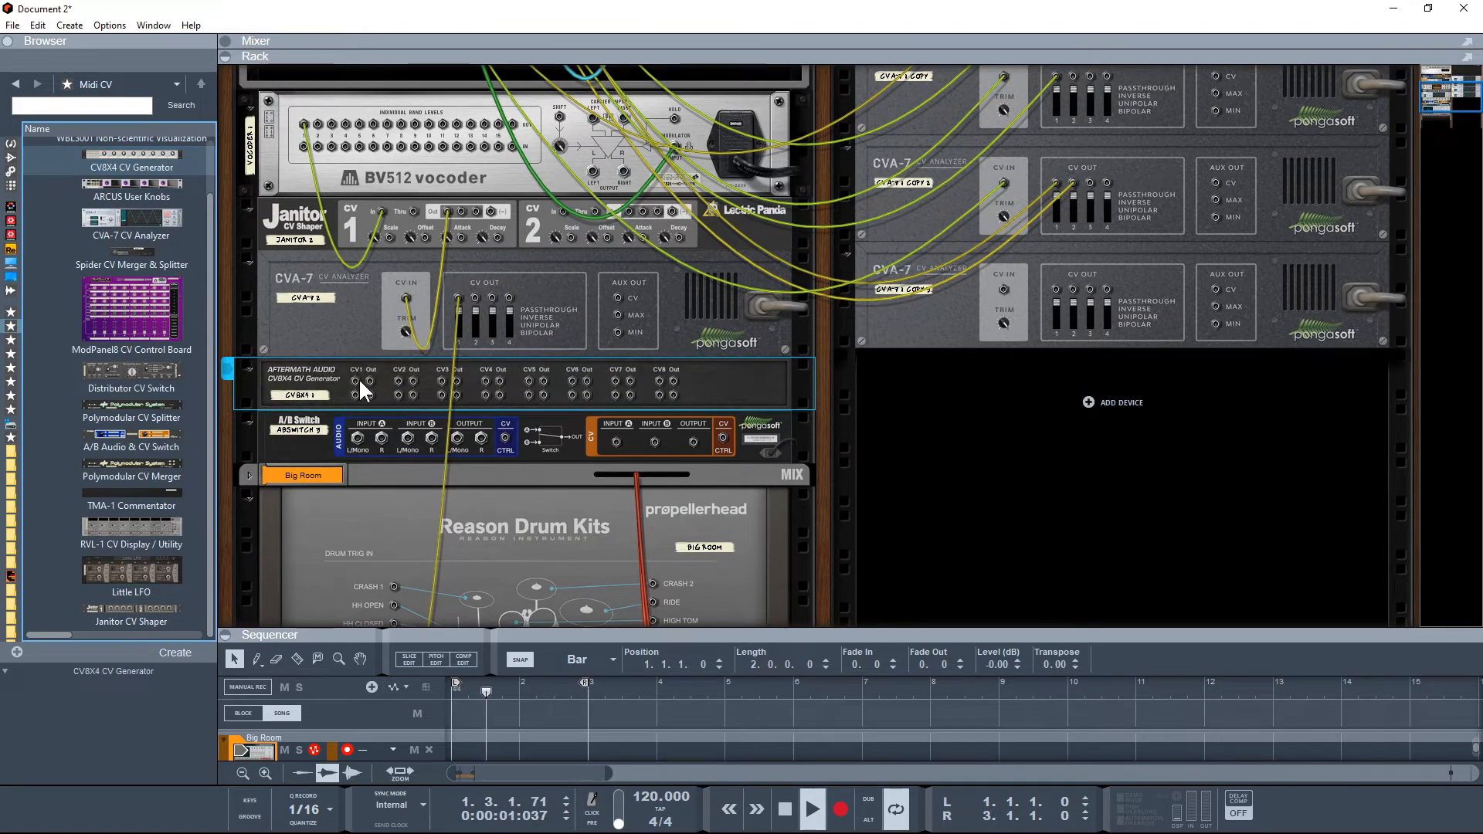
{"action": "left_click_drag", "start_coordinate": [354, 376], "coordinate": [616, 444]}
{"action": "left_click_drag", "start_coordinate": [398, 381], "coordinate": [655, 451]}
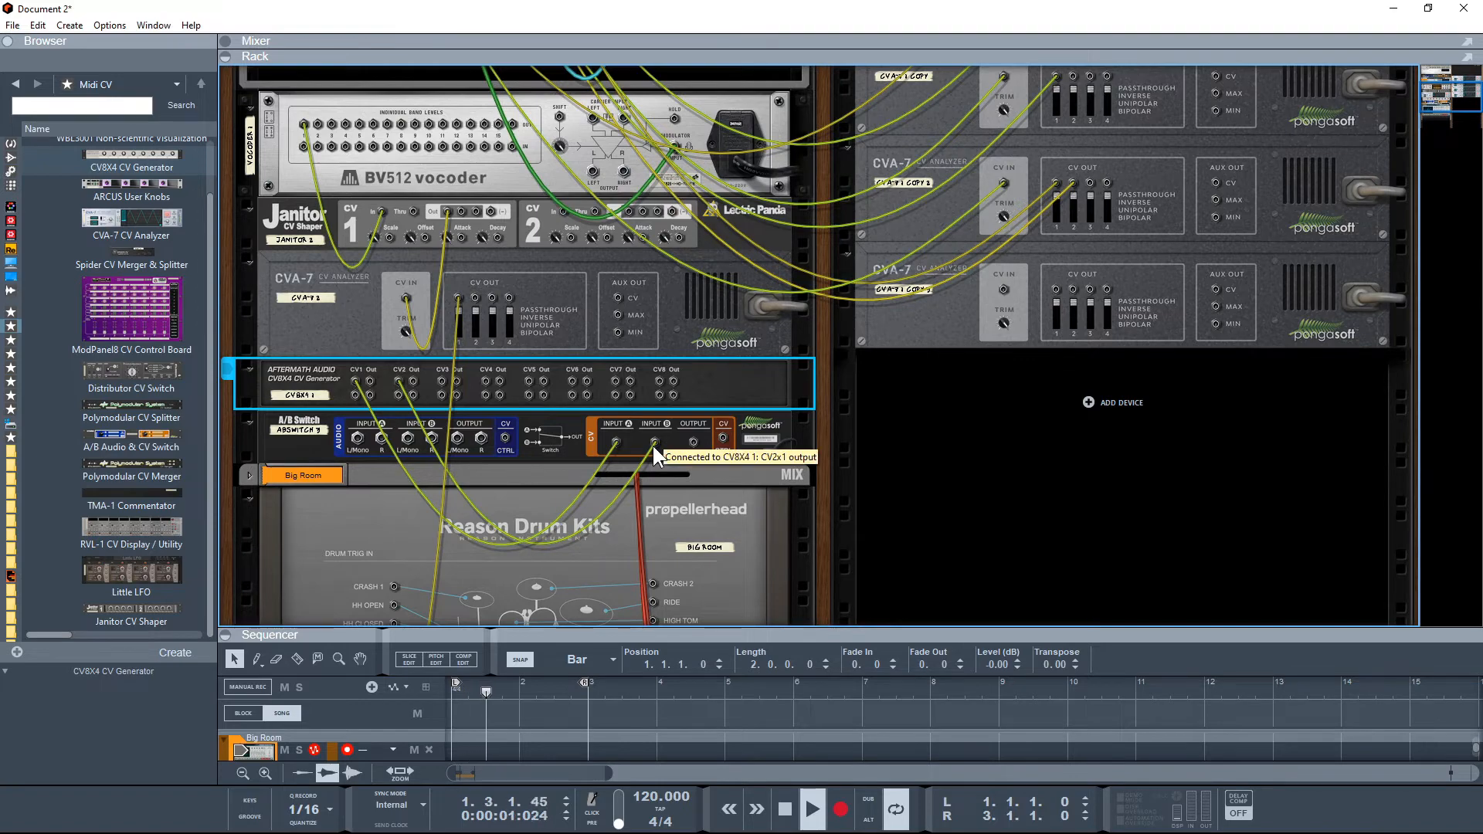
{"action": "key", "text": "Tab"}
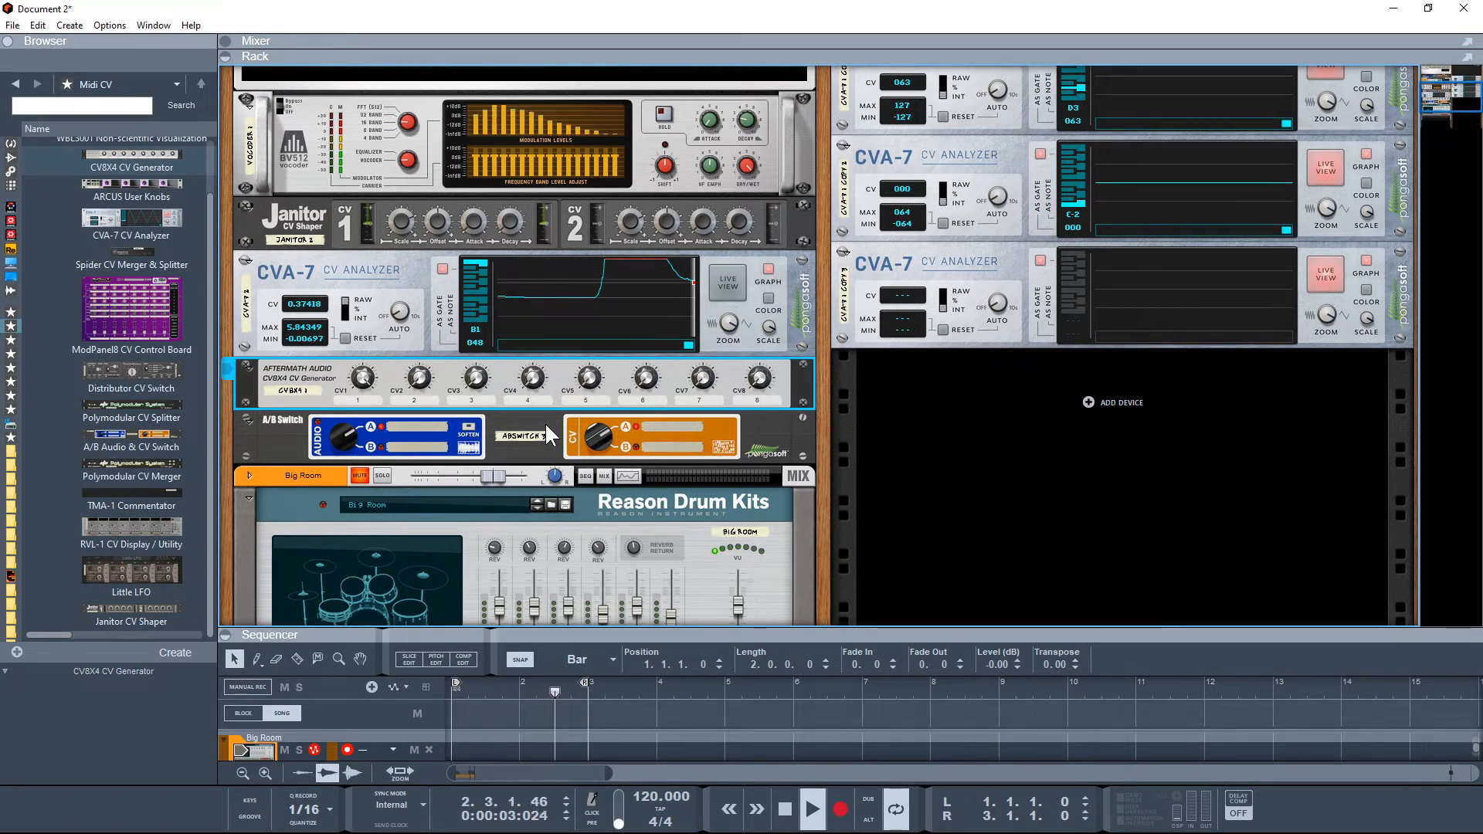
Step: Move the CV Analyzer's output cable from the drum kit's Kick trigger to the A/B Switch's CV Ctrl input
{"action": "key", "text": "Tab"}
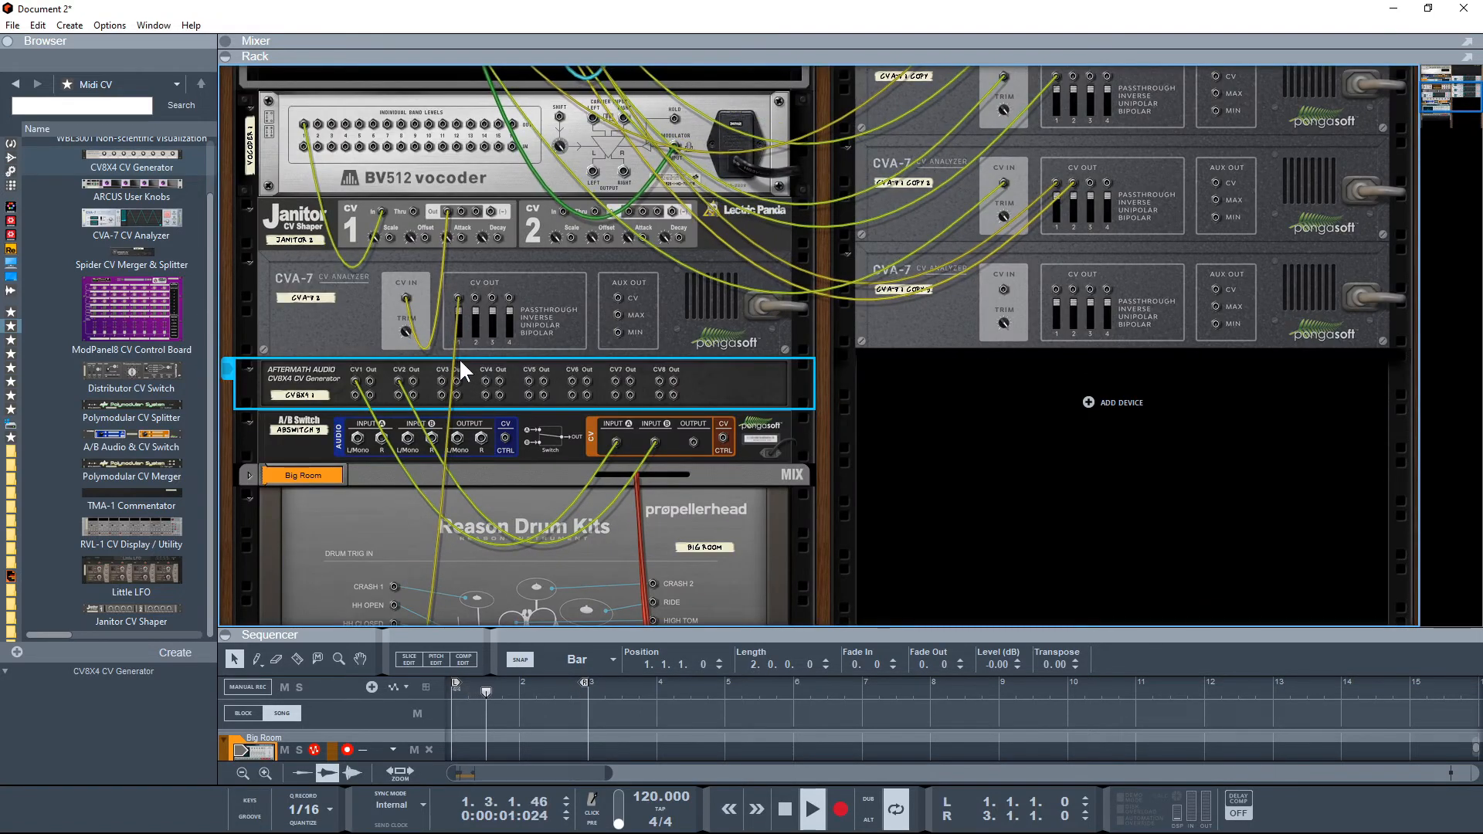
{"action": "scroll", "coordinate": [455, 295], "scroll_direction": "down", "scroll_amount": 4}
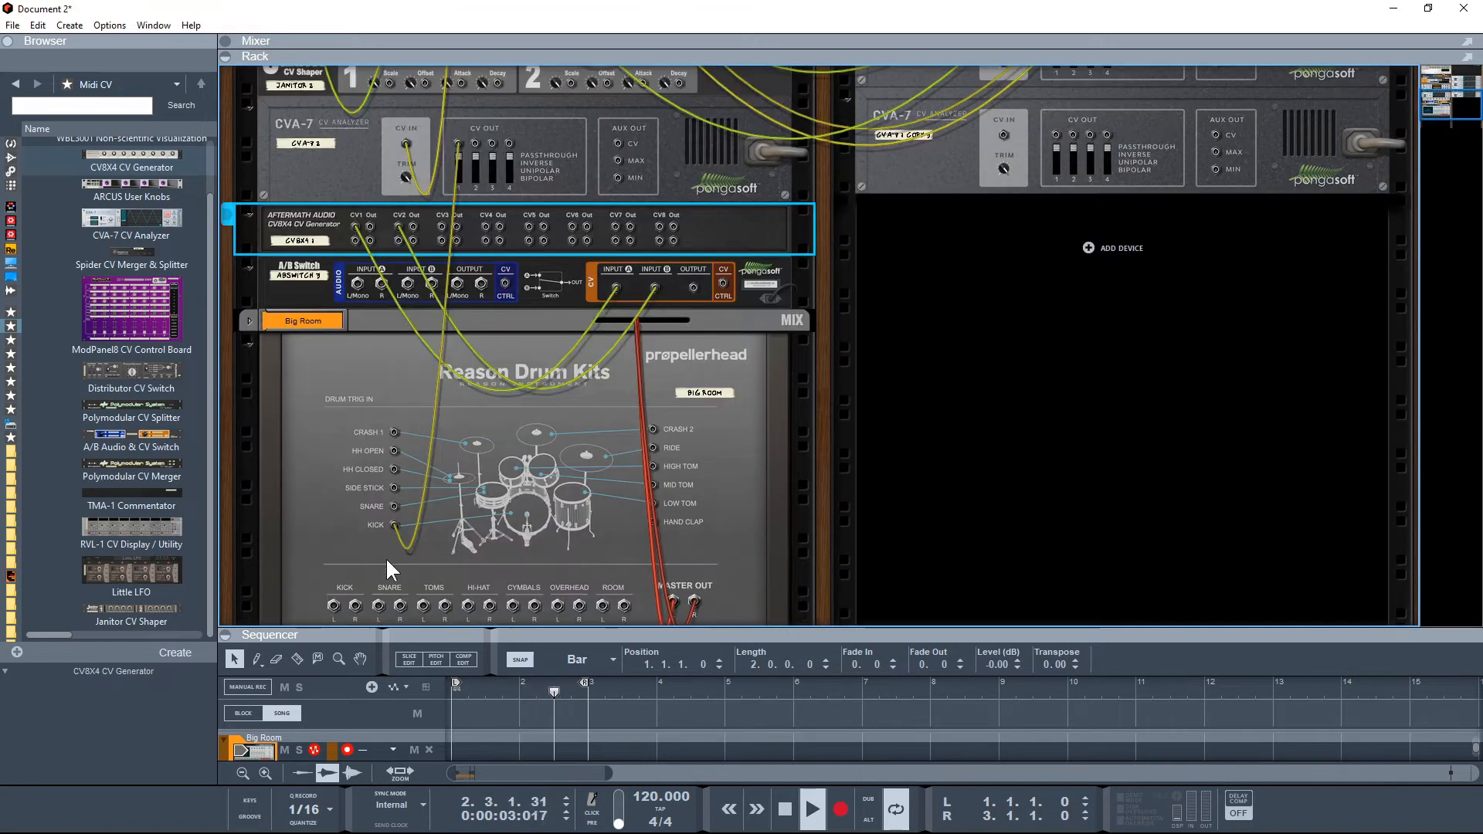
{"action": "left_click_drag", "start_coordinate": [396, 531], "coordinate": [723, 285]}
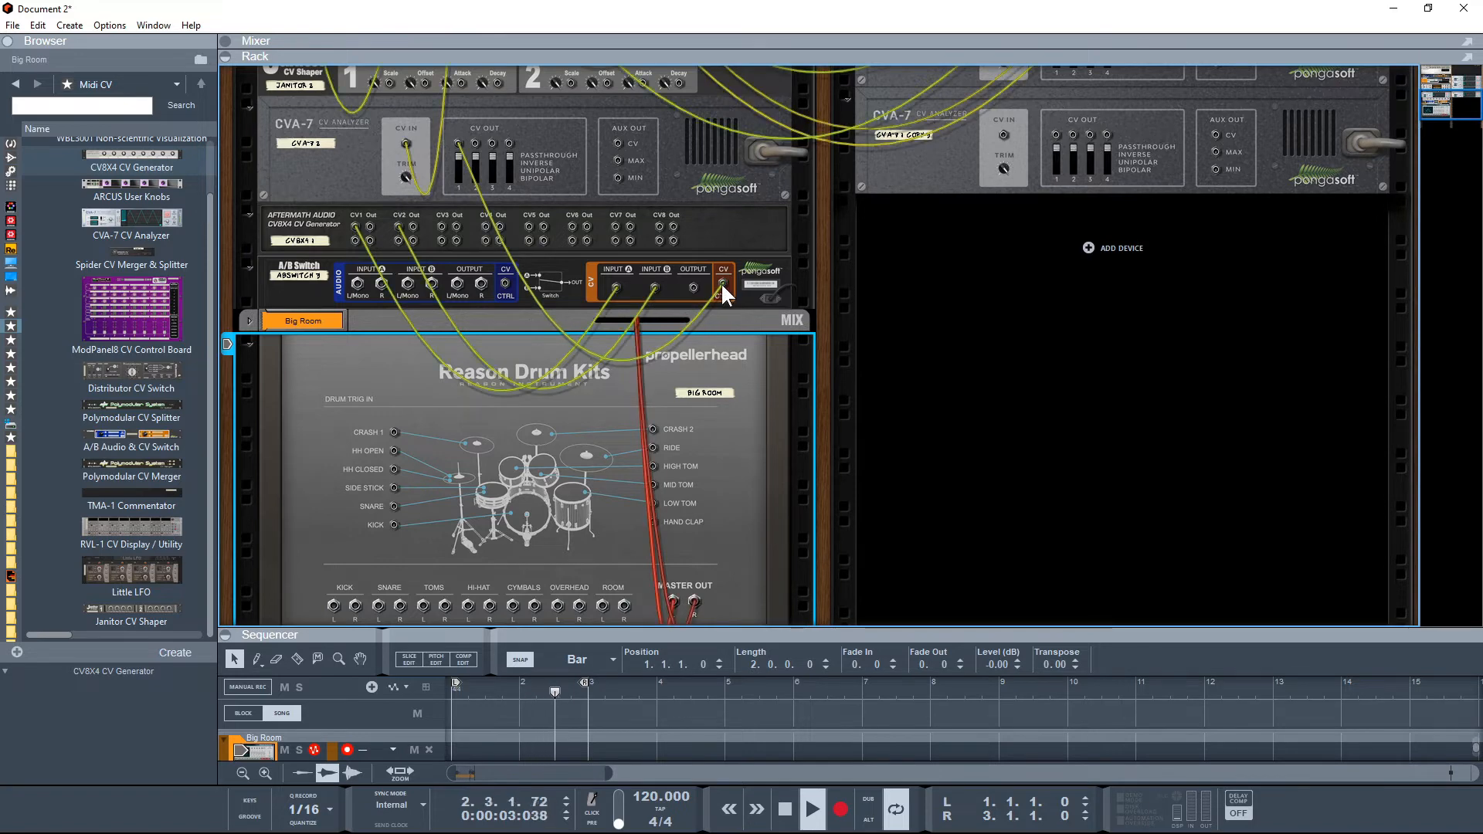
{"action": "key", "text": "Tab"}
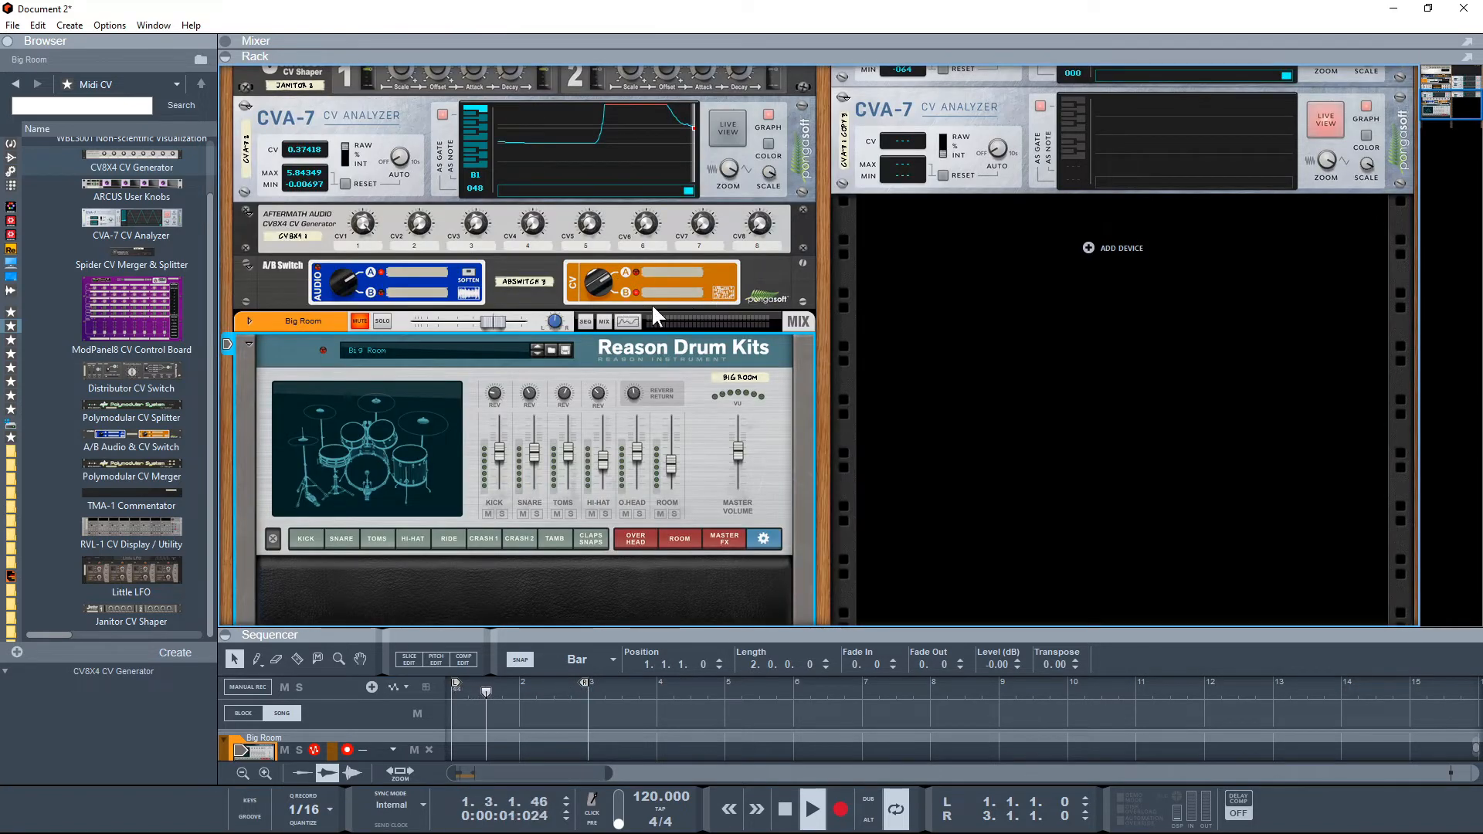
Step: Connect the A/B Switch's CV output to the Kick trigger input of the Reason Drum Kits
{"action": "key", "text": "Tab"}
{"action": "left_click_drag", "start_coordinate": [693, 287], "coordinate": [394, 525]}
{"action": "key", "text": "Tab"}
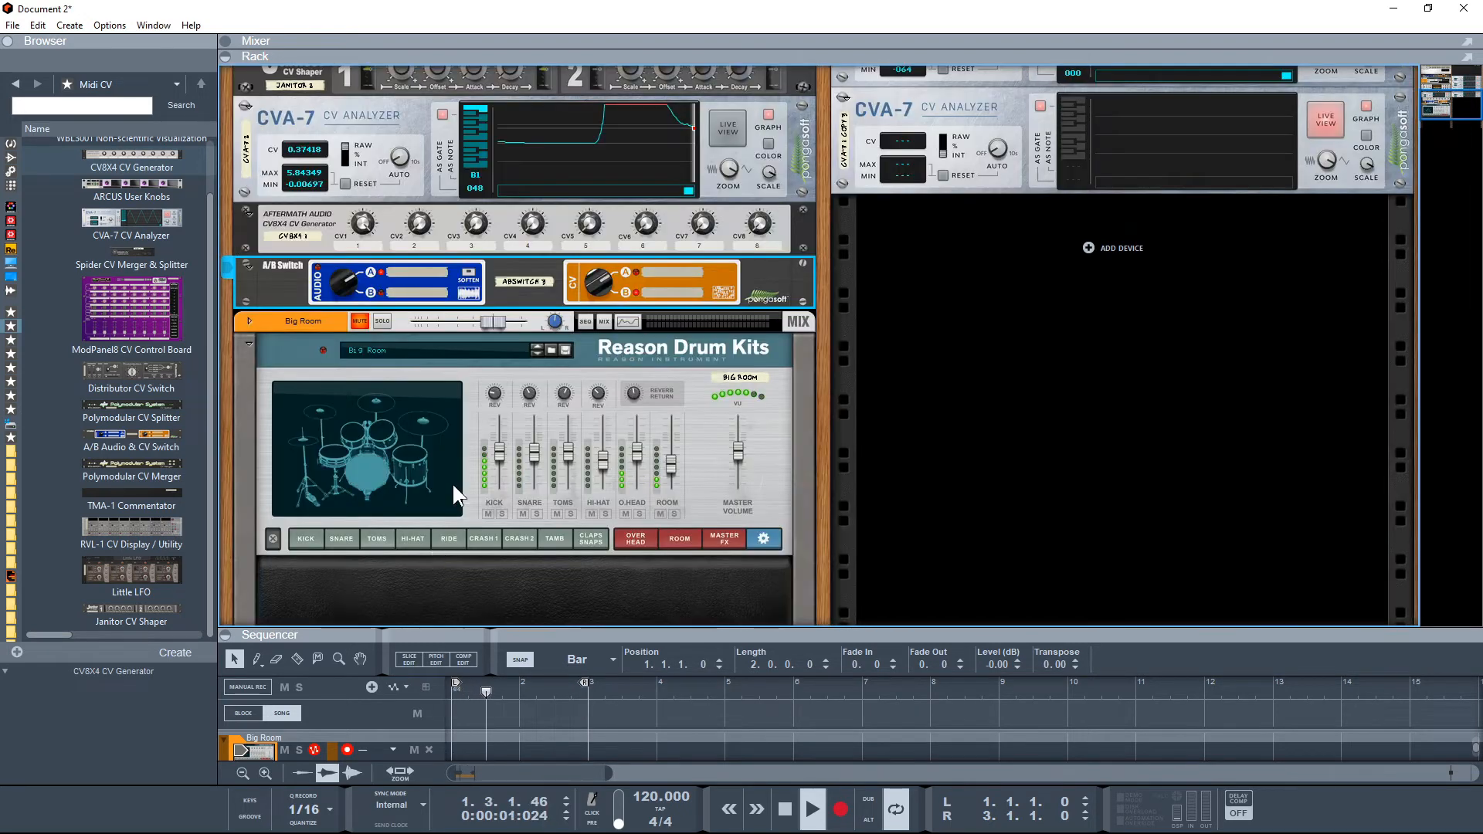
Step: Unmute the Big Room mix channel and adjust the CV8X4 CV Generator's CV1 level feeding the A/B Switch
{"action": "left_click", "coordinate": [360, 318]}
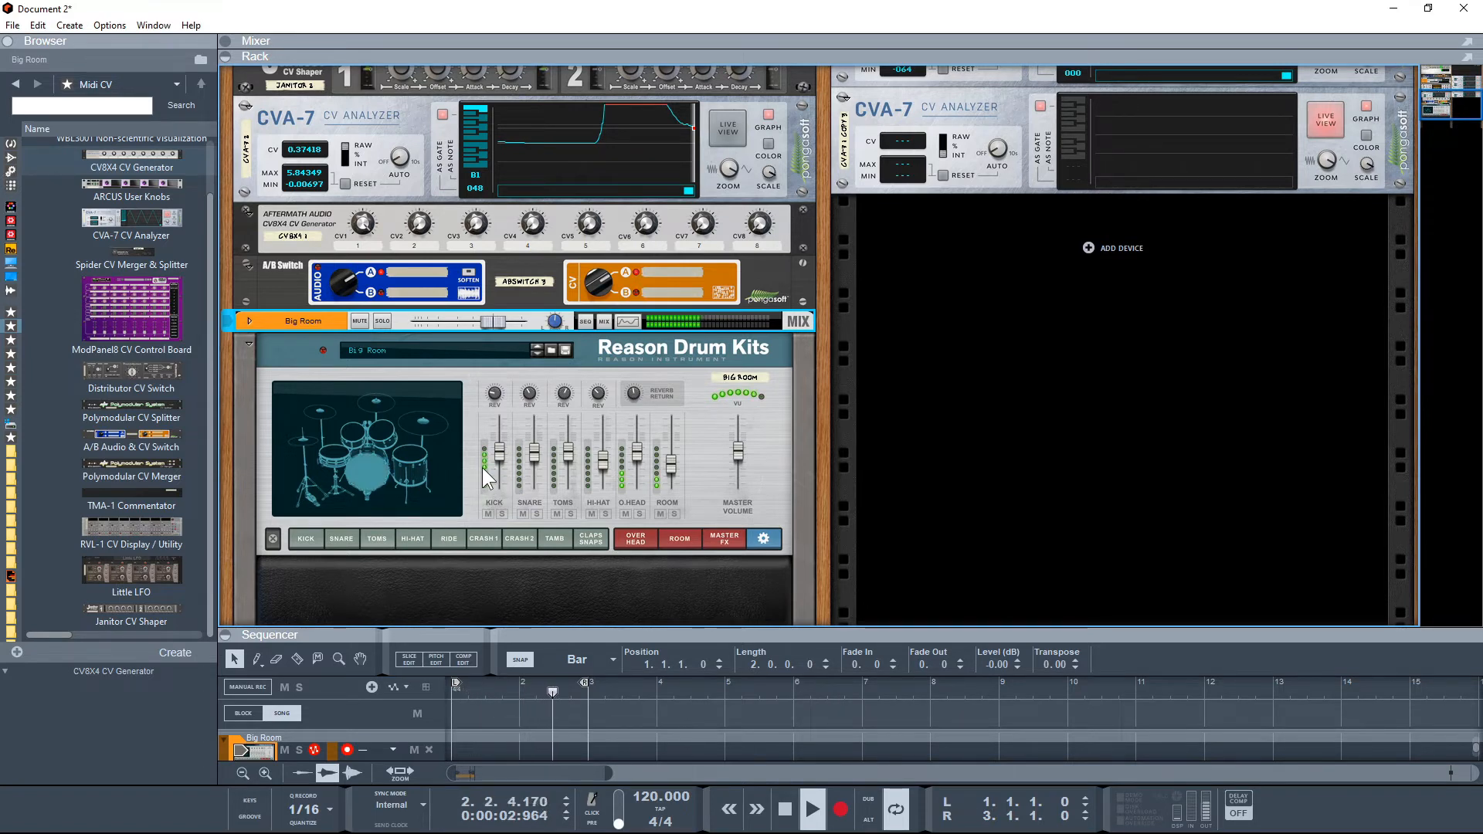
{"action": "left_click", "coordinate": [362, 226]}
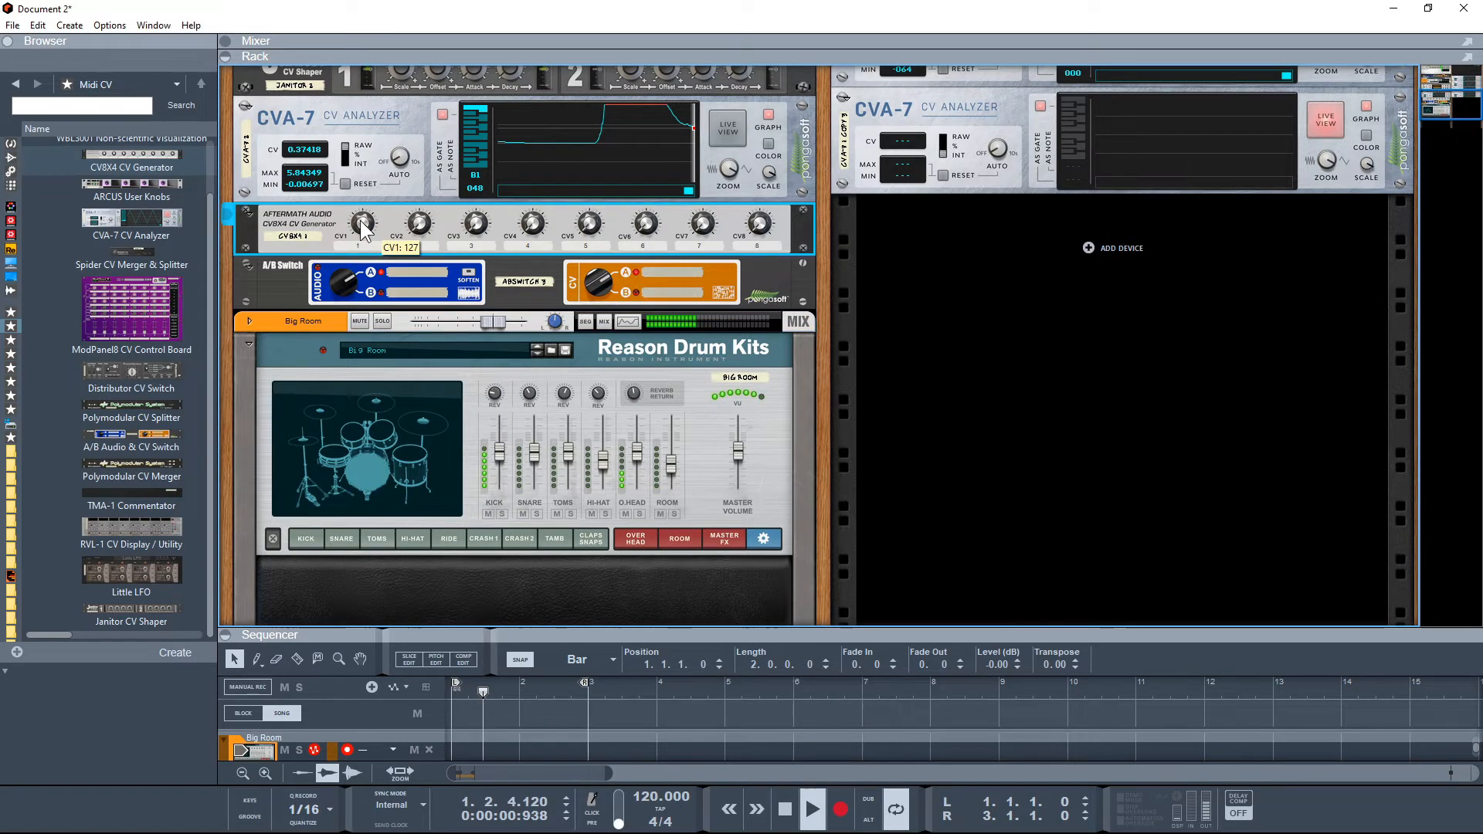
{"action": "left_click_drag", "start_coordinate": [362, 228], "coordinate": [364, 316]}
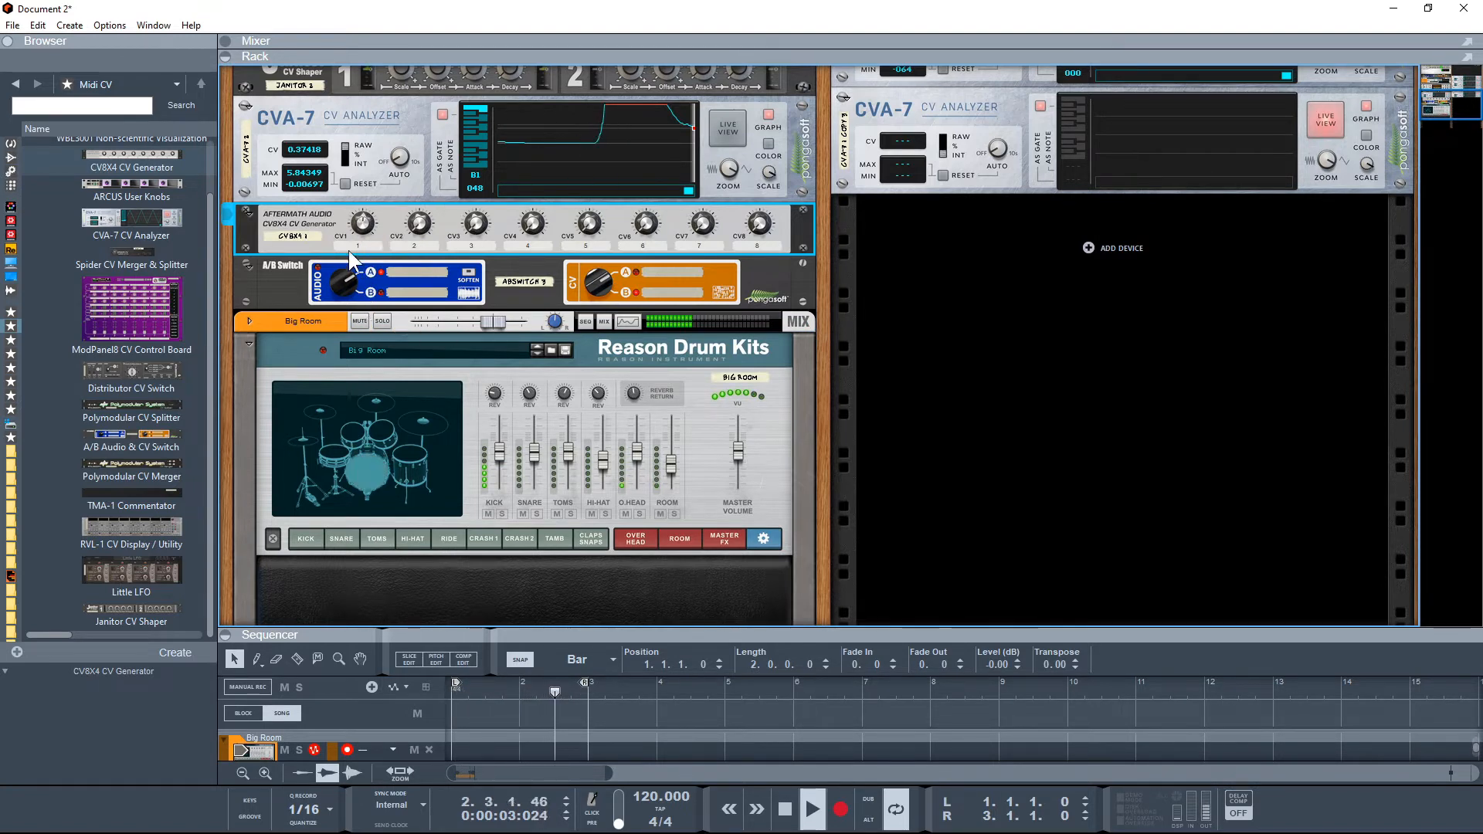
Step: Resume the live graph of the CV Analyzer below the Janitor and collapse the Sequencer to enlarge the rack
{"action": "scroll", "coordinate": [425, 282], "scroll_direction": "up", "scroll_amount": 2}
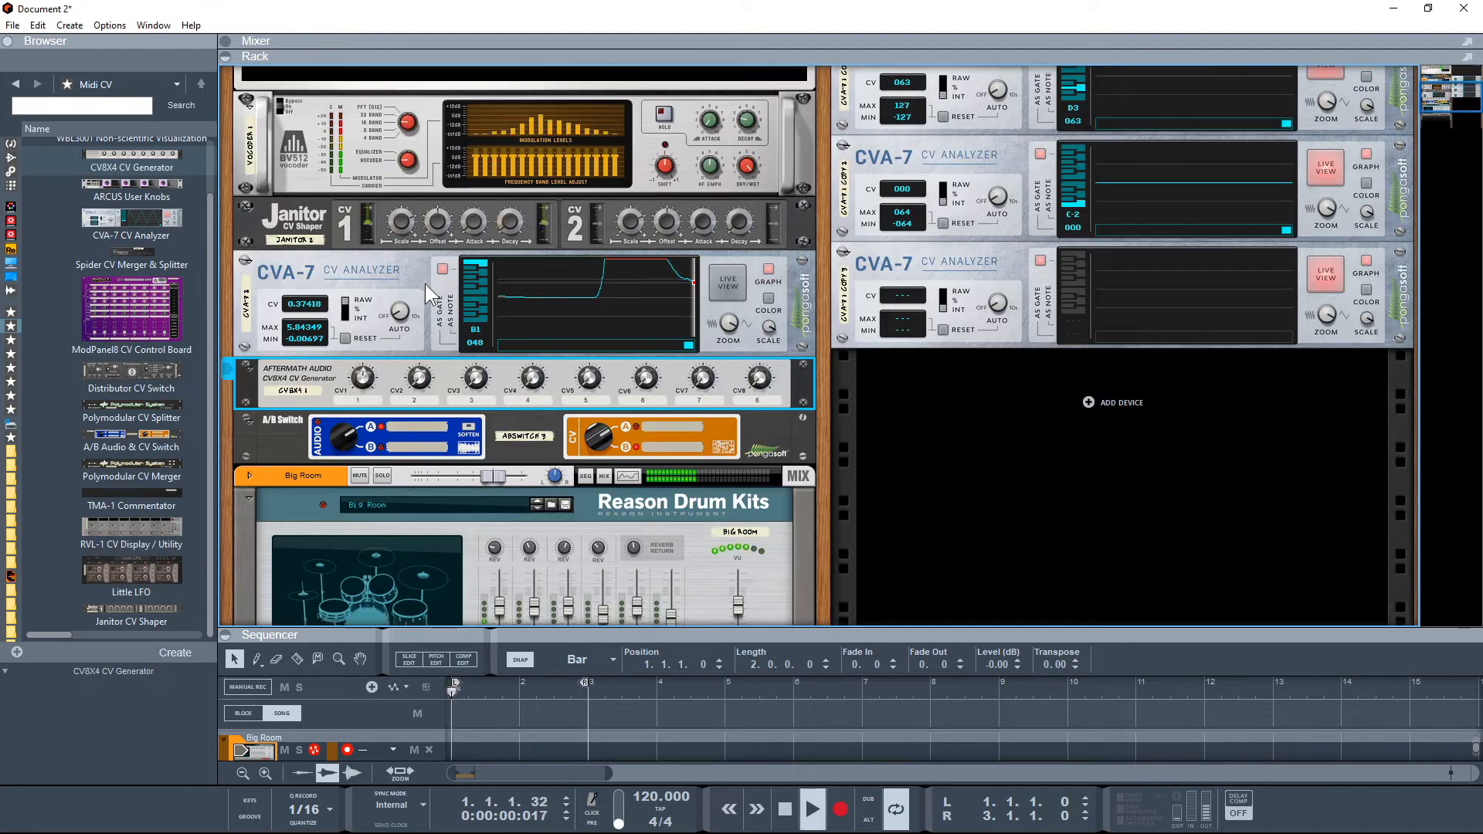
{"action": "left_click", "coordinate": [717, 286]}
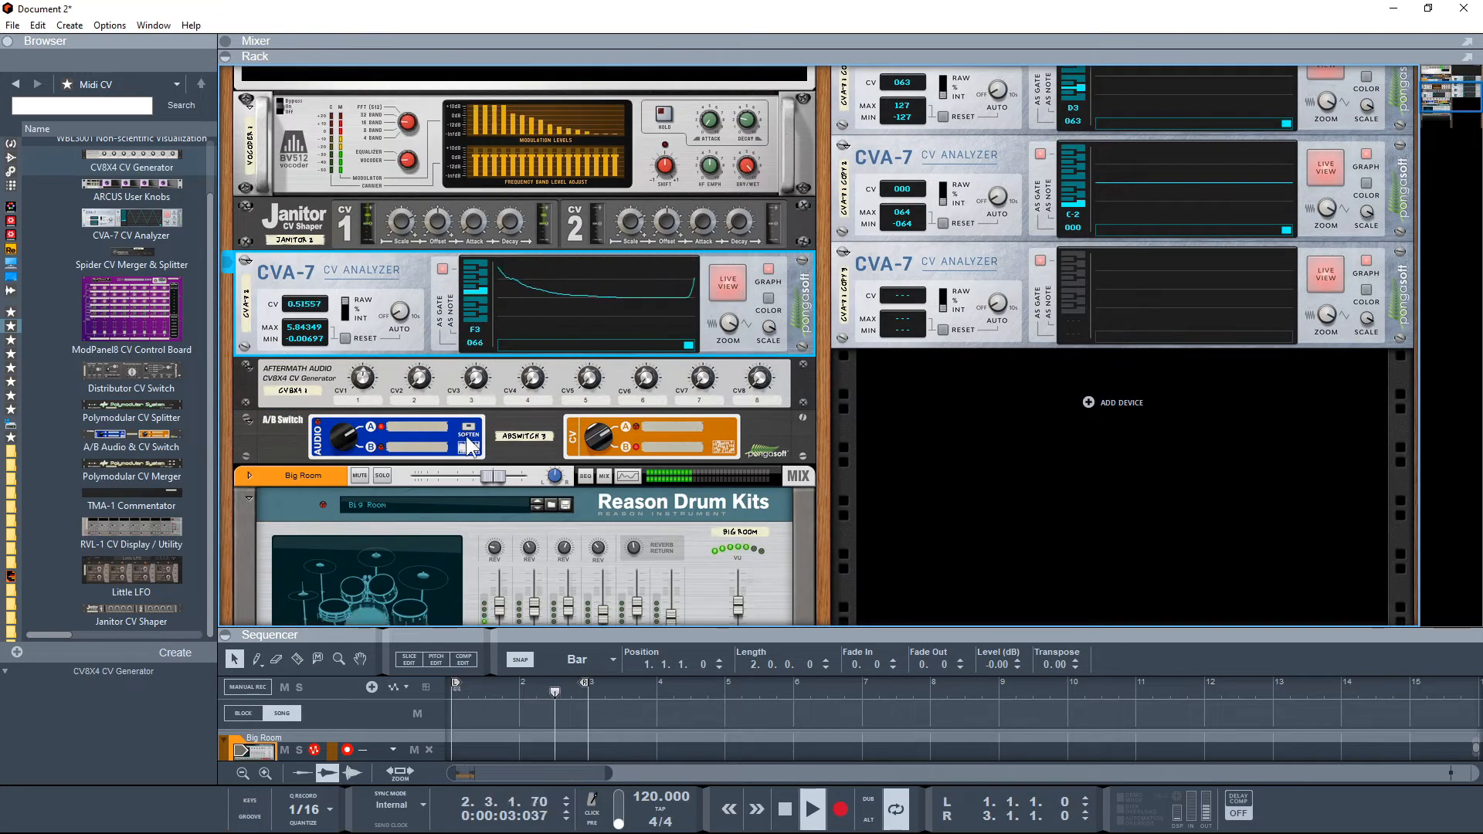
{"action": "left_click_drag", "start_coordinate": [516, 628], "coordinate": [514, 487]}
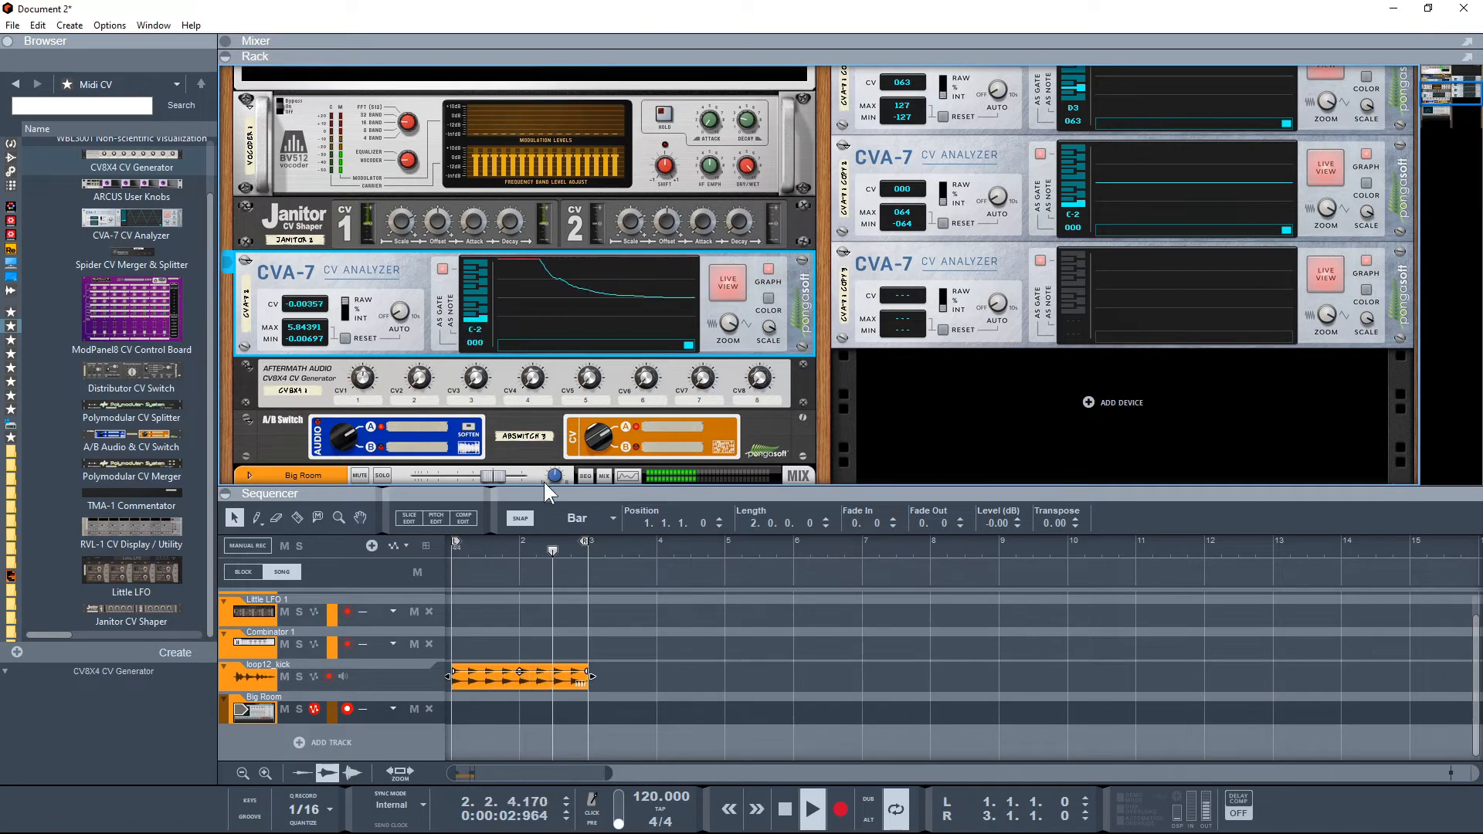
{"action": "left_click_drag", "start_coordinate": [545, 491], "coordinate": [564, 776]}
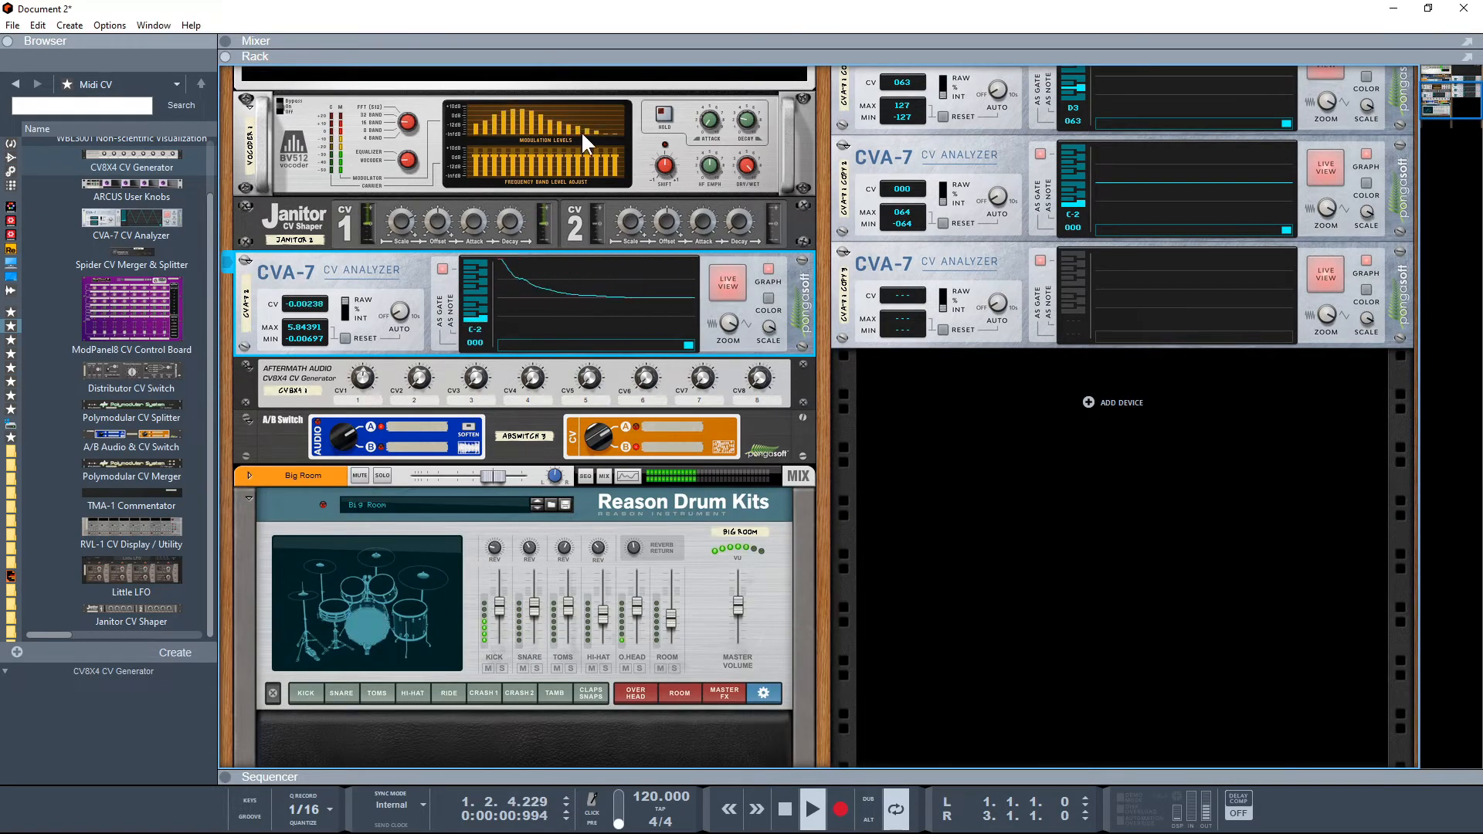
Step: Sweep the CV Generator's CV1 level down to 42 and back up, and mute the Big Room mix channel
{"action": "left_click", "coordinate": [364, 382]}
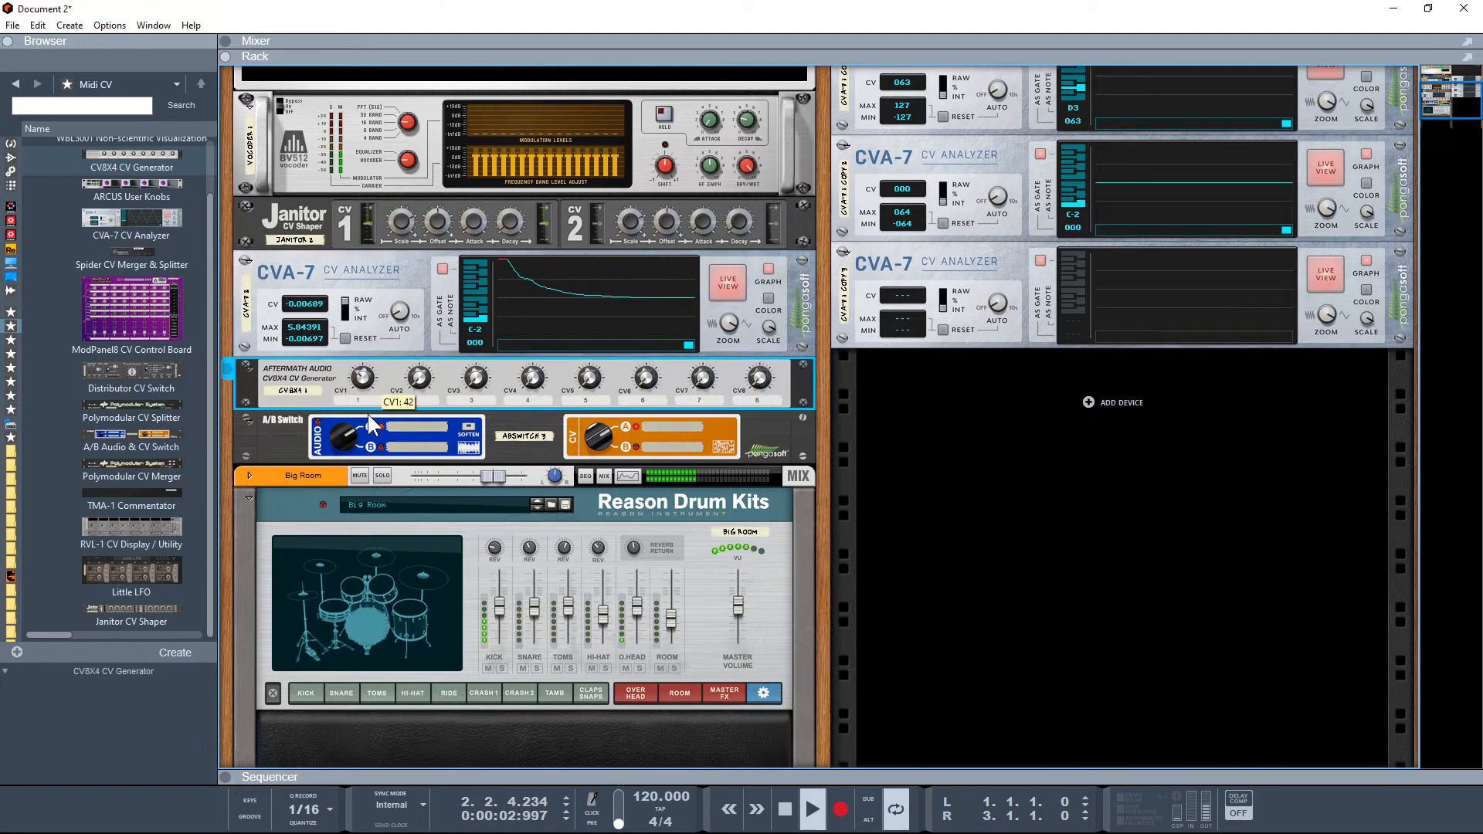
{"action": "left_click_drag", "start_coordinate": [367, 411], "coordinate": [341, 303]}
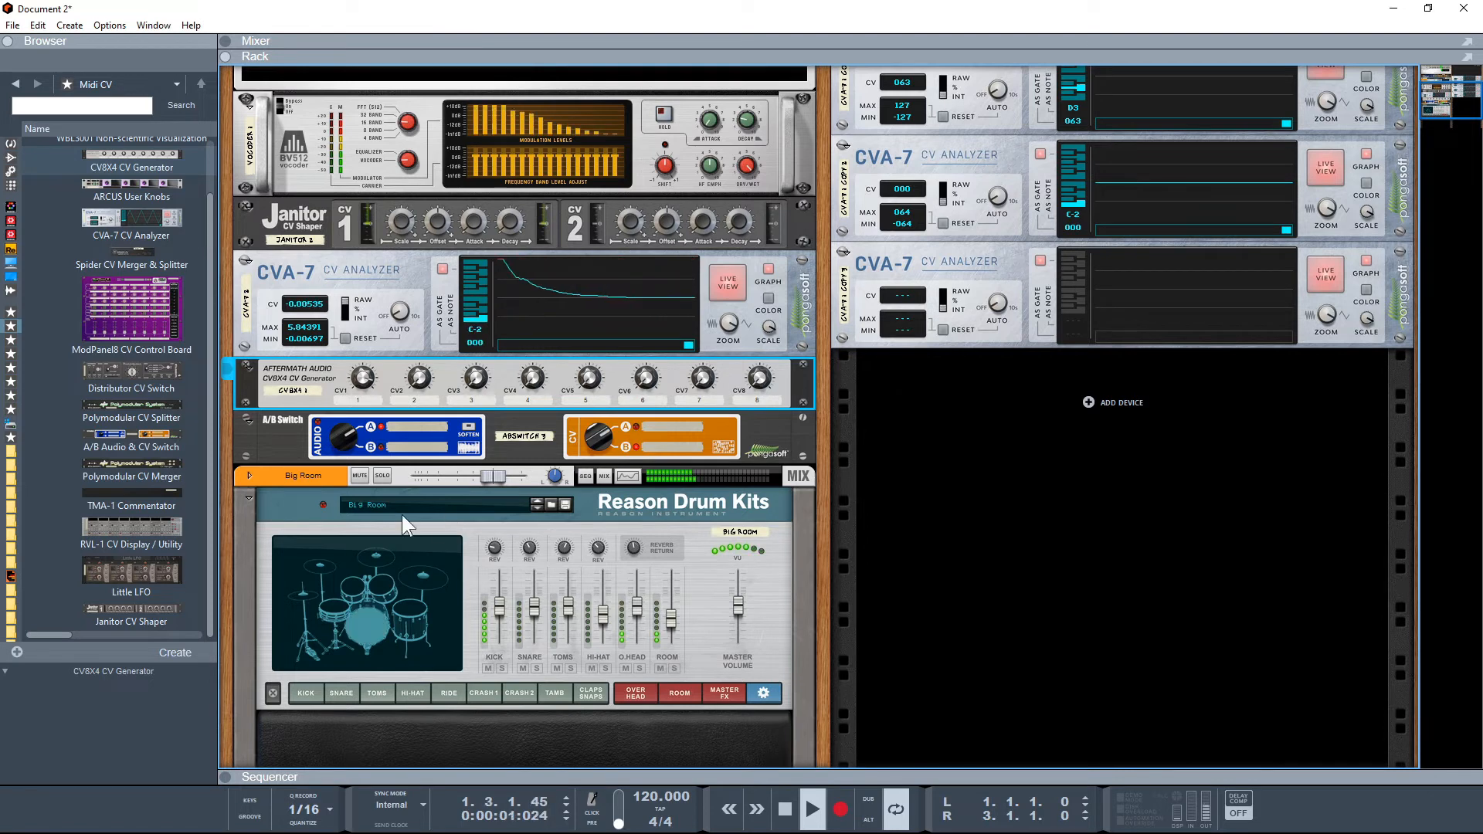
{"action": "left_click", "coordinate": [359, 475]}
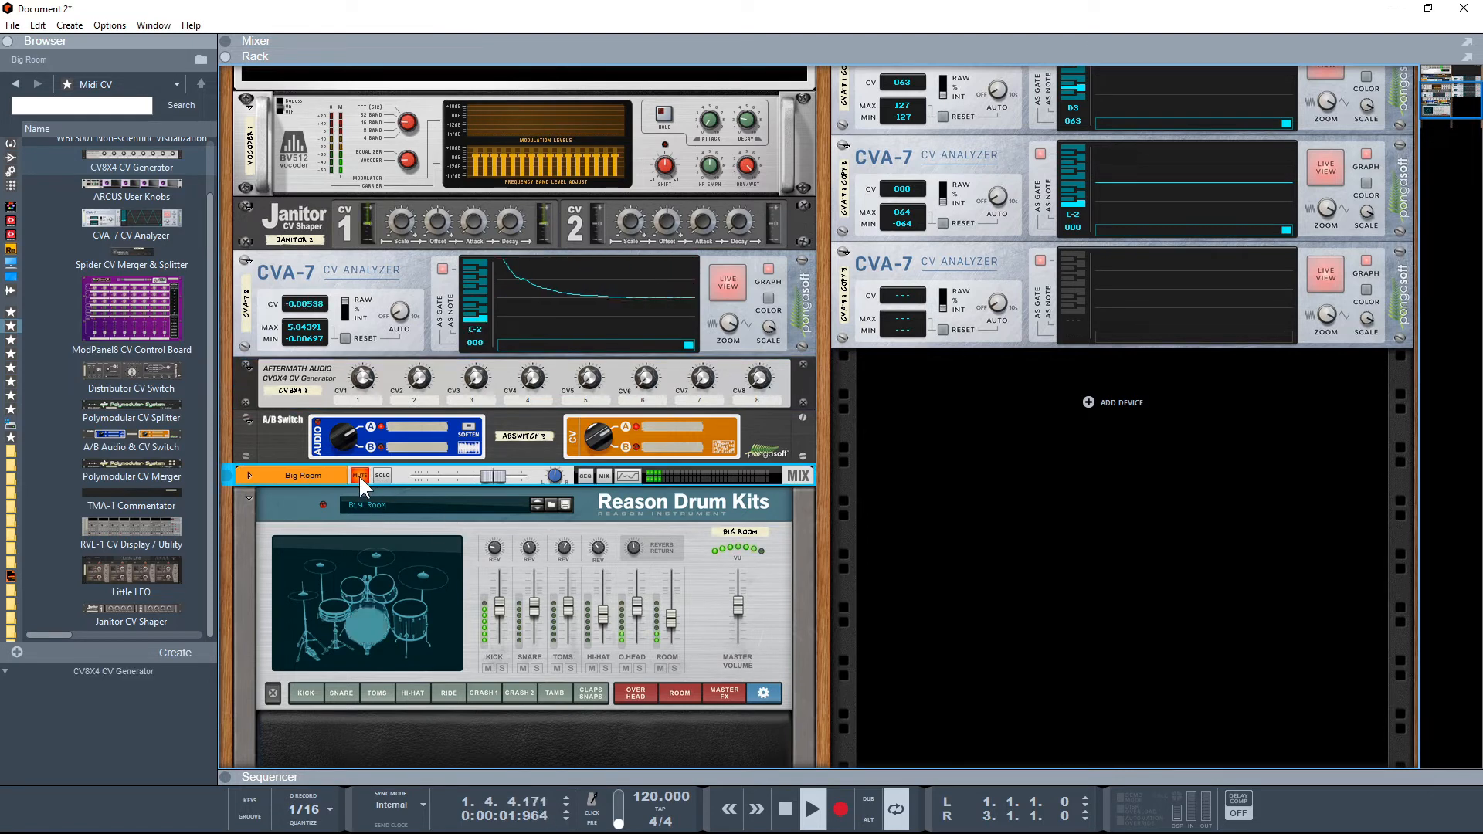
Step: Fine-tune the CV Generator's CV1 level around 115 to 116
{"action": "left_click", "coordinate": [353, 374]}
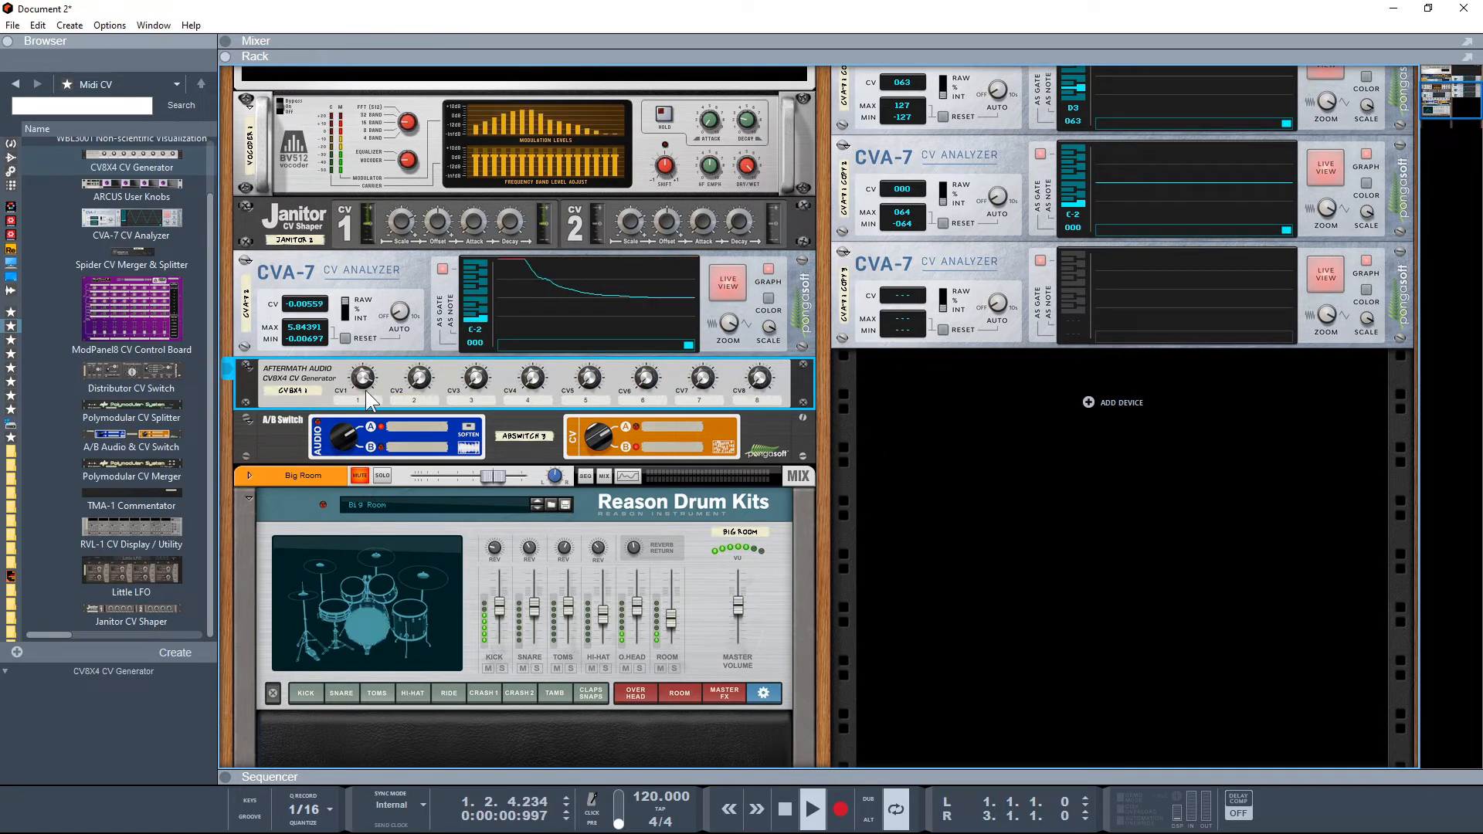
{"action": "mouse_move", "coordinate": [353, 378]}
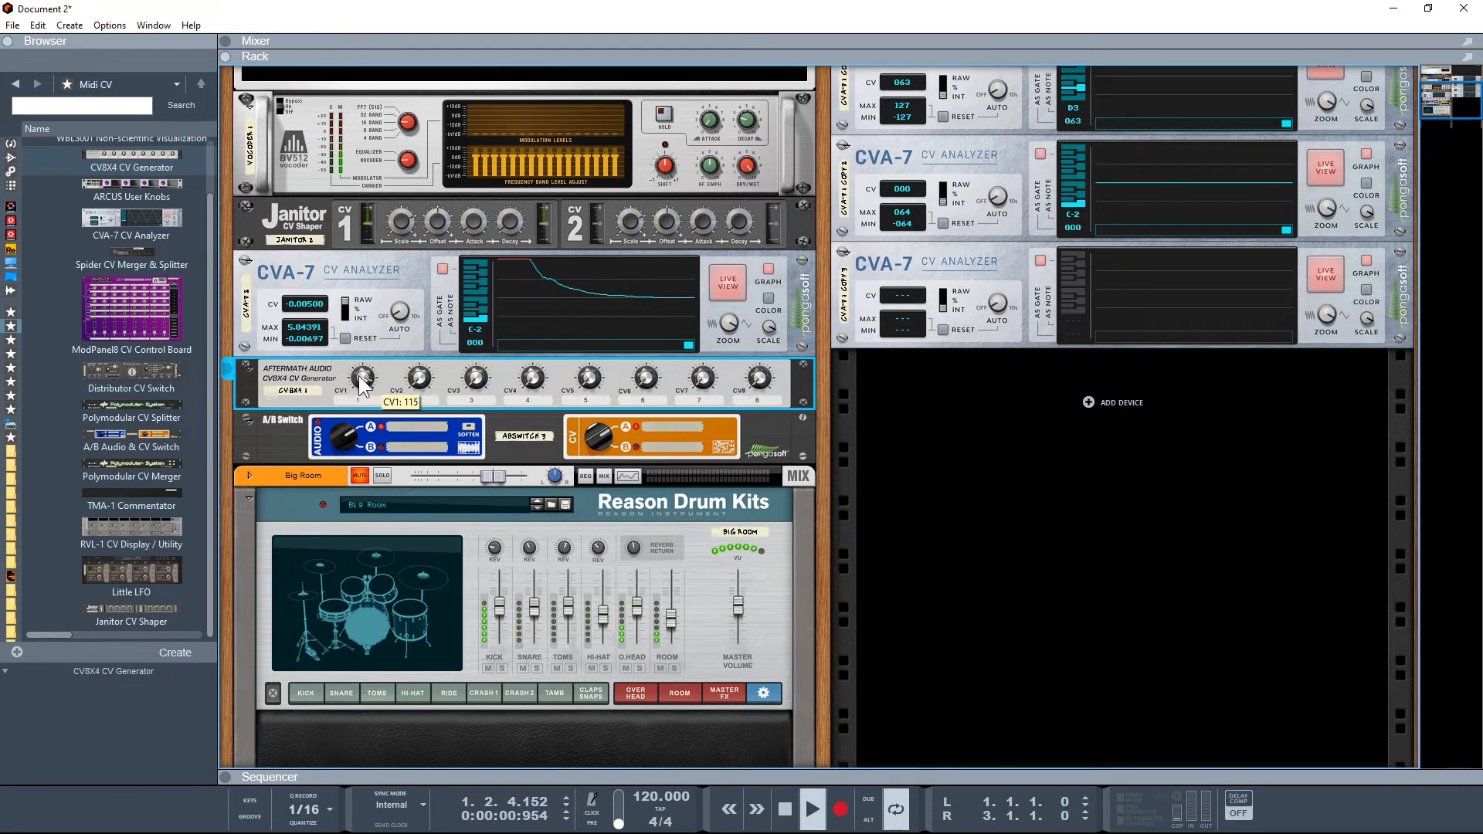
{"action": "left_click_drag", "start_coordinate": [364, 378], "coordinate": [363, 383]}
{"action": "left_click", "coordinate": [362, 377], "text": "ctrl"}
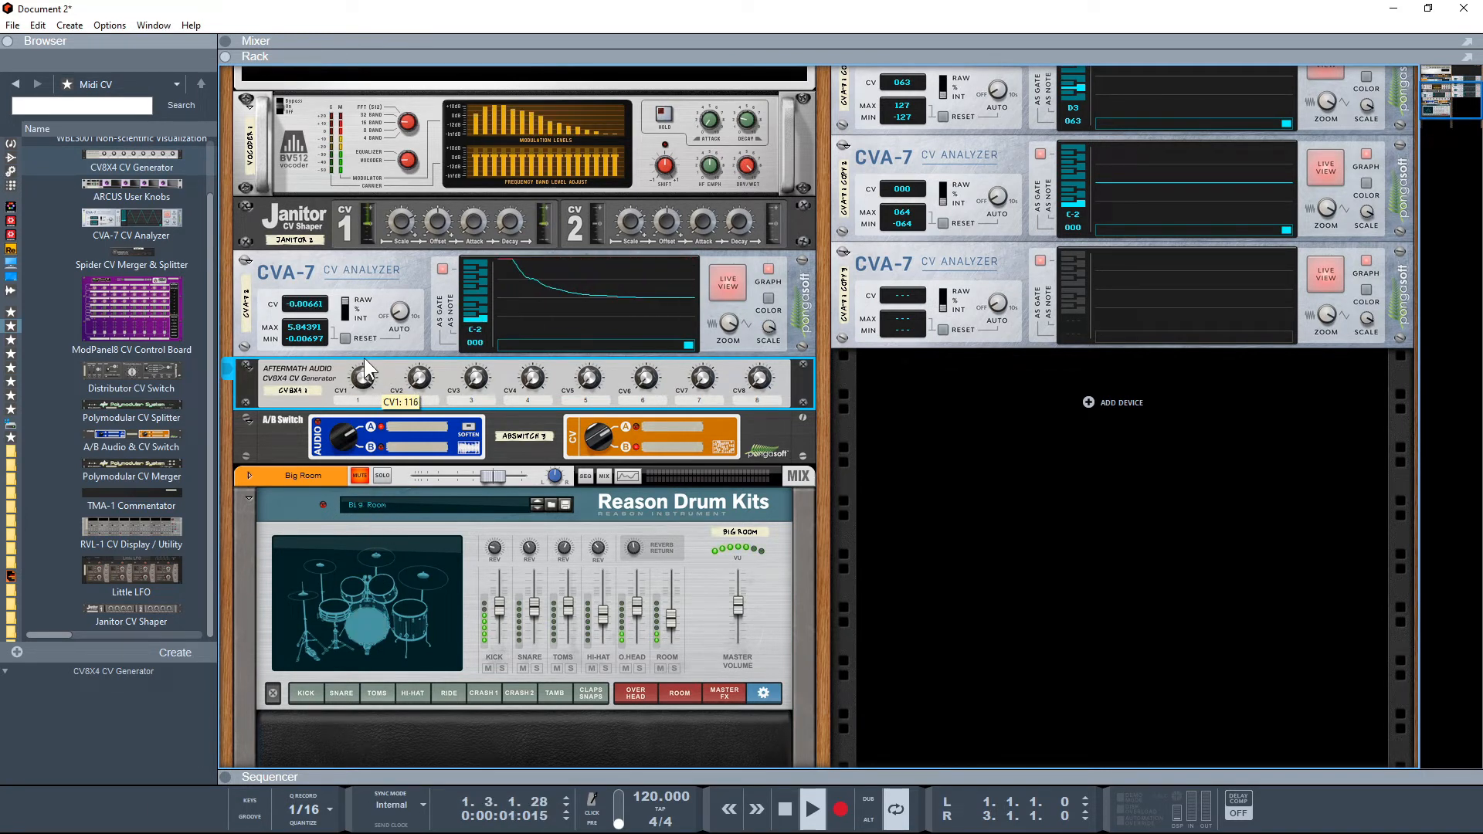
{"action": "left_click_drag", "start_coordinate": [361, 387], "coordinate": [360, 378]}
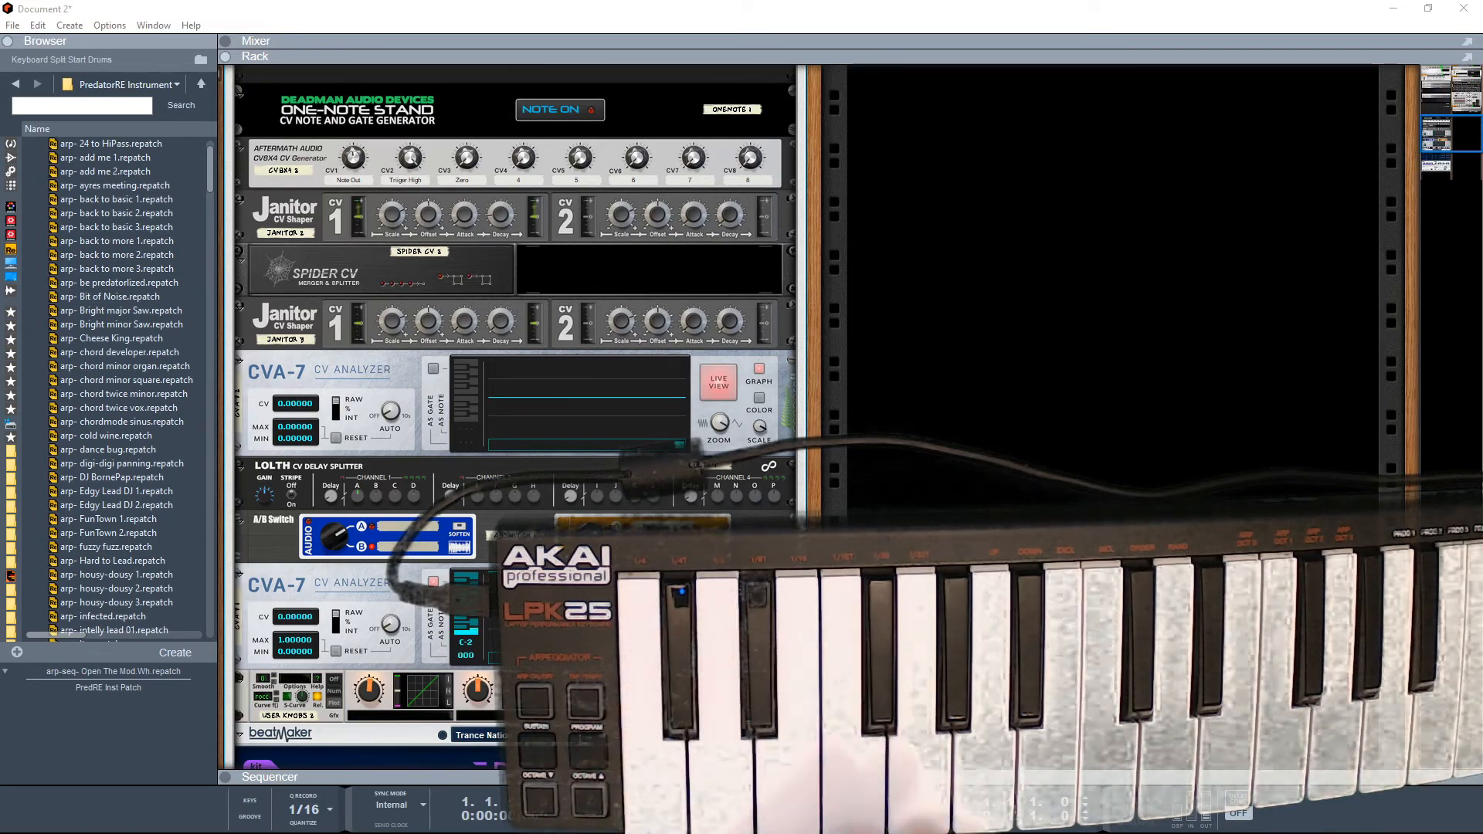
Step: Search the utility devices for "dead" and add the One-Note Stand CV Generator to the empty rack space
{"action": "left_click", "coordinate": [498, 190]}
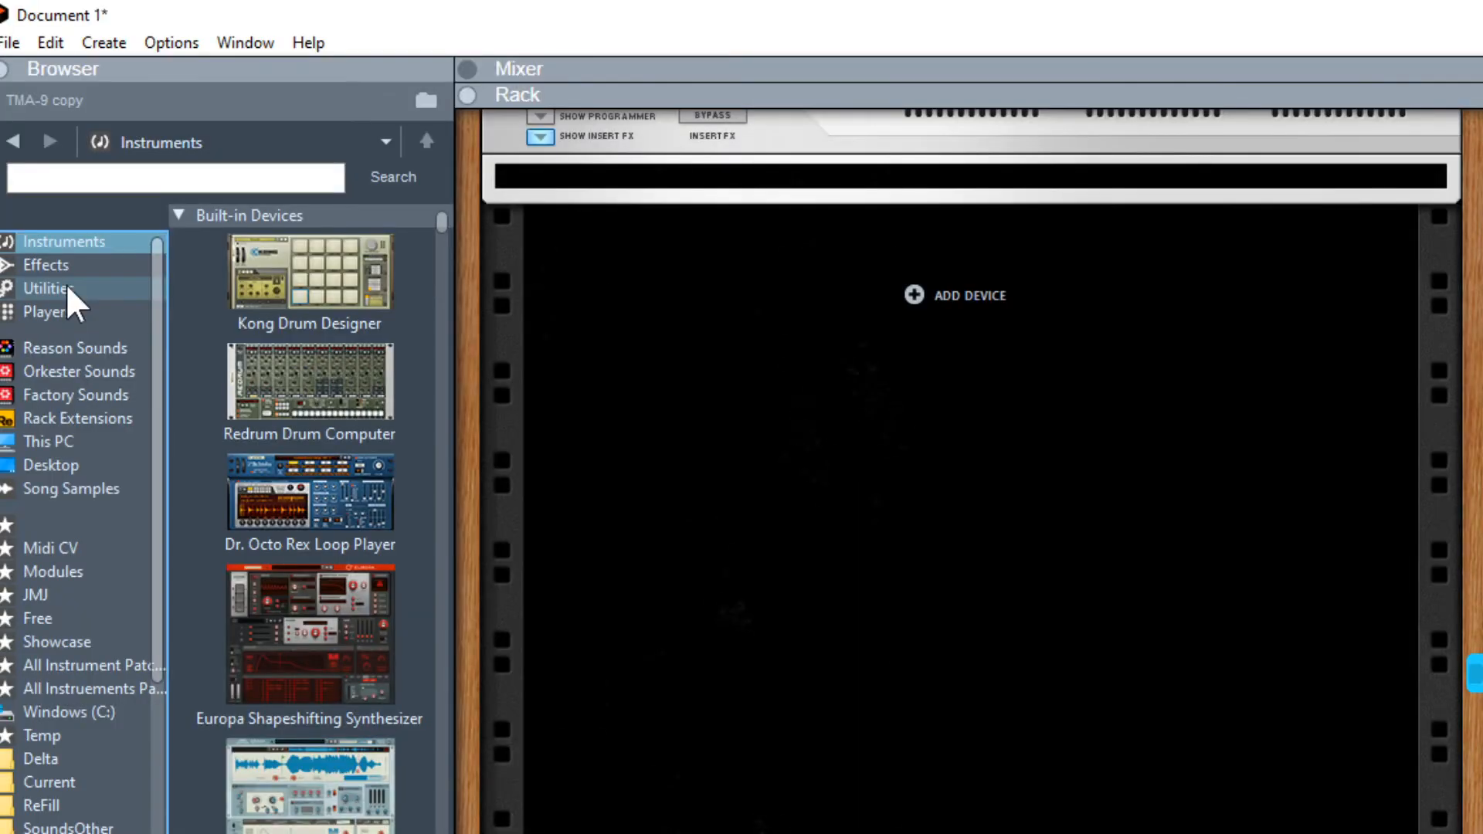
{"action": "left_click", "coordinate": [67, 287]}
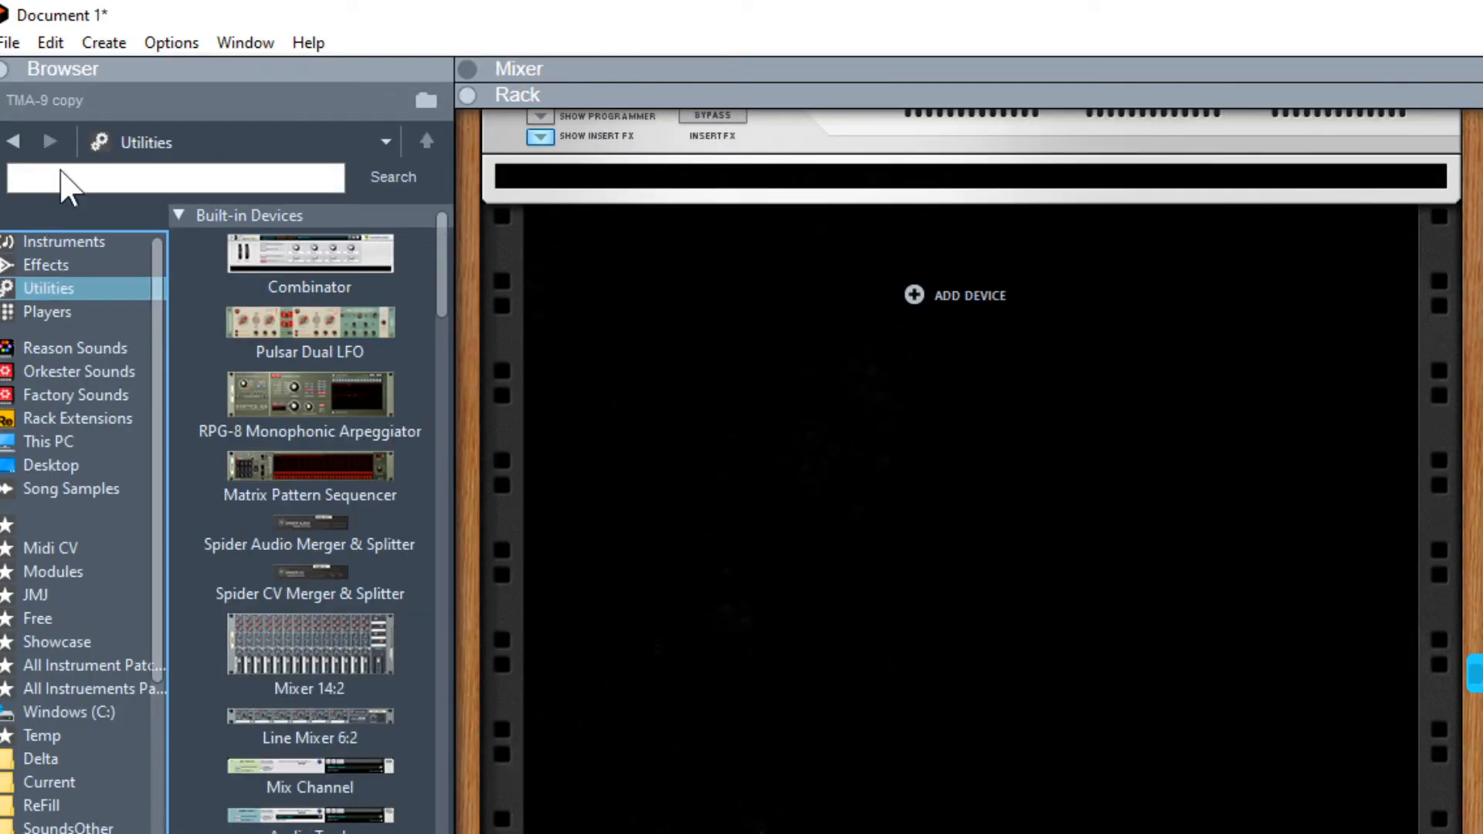
{"action": "left_click", "coordinate": [103, 176]}
{"action": "type", "text": "dead"}
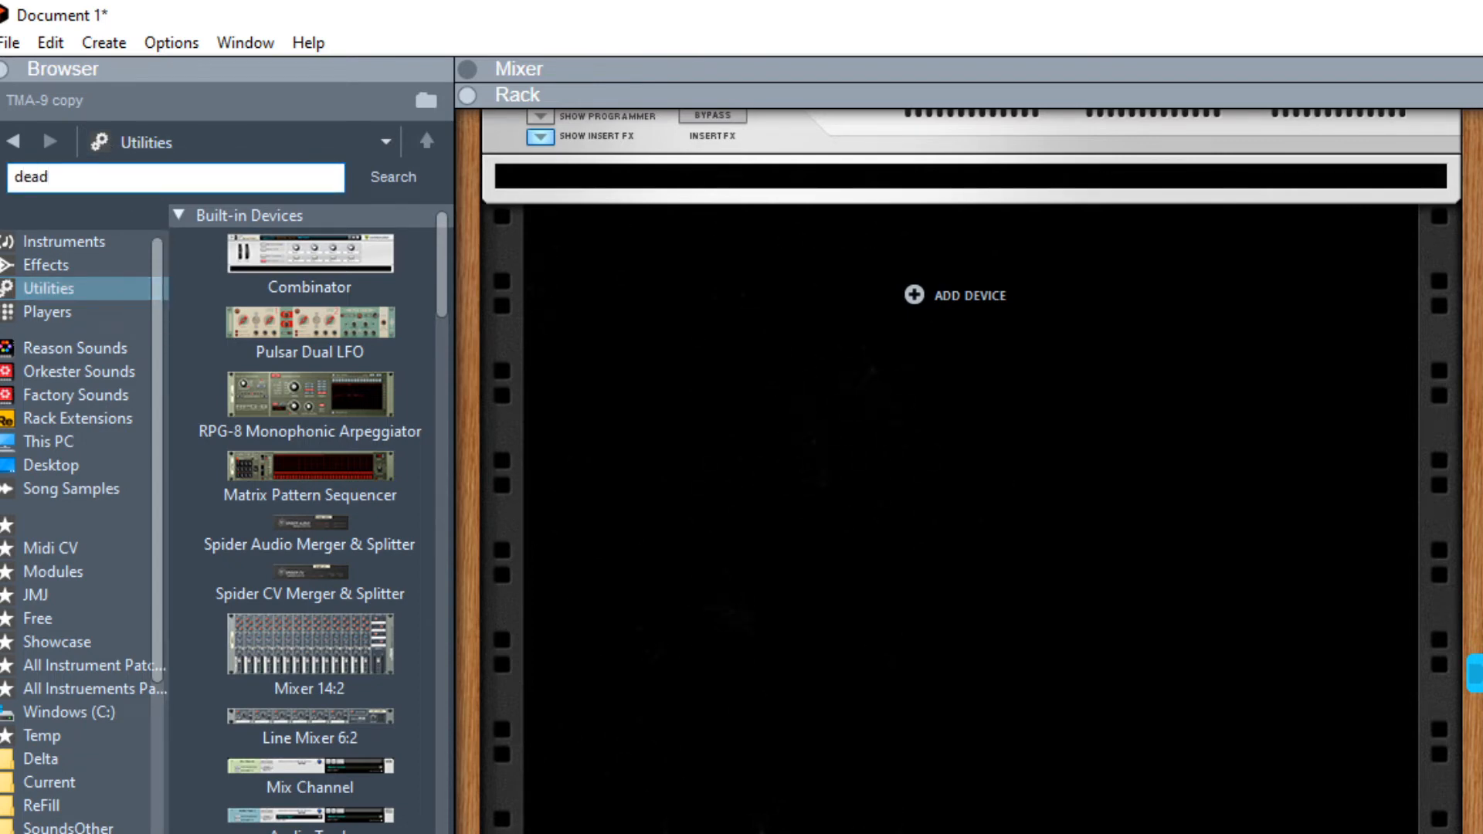
{"action": "key", "text": "Return"}
{"action": "left_click_drag", "start_coordinate": [365, 248], "coordinate": [934, 224]}
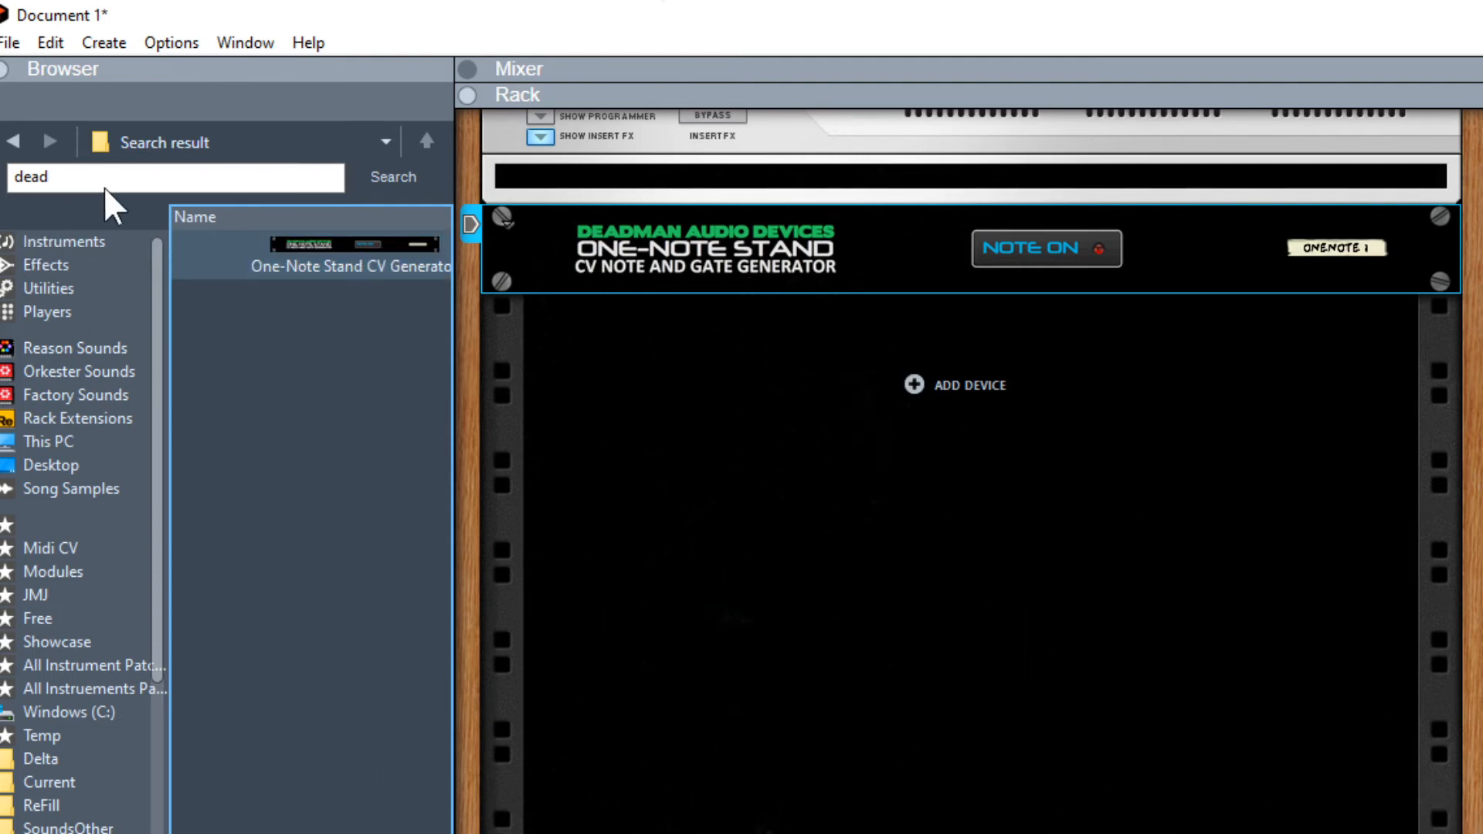
Step: Search the instruments for "ujam" and add Beatmaker EDEN below the One-Note Stand
{"action": "left_click", "coordinate": [82, 242]}
{"action": "left_click", "coordinate": [80, 176]}
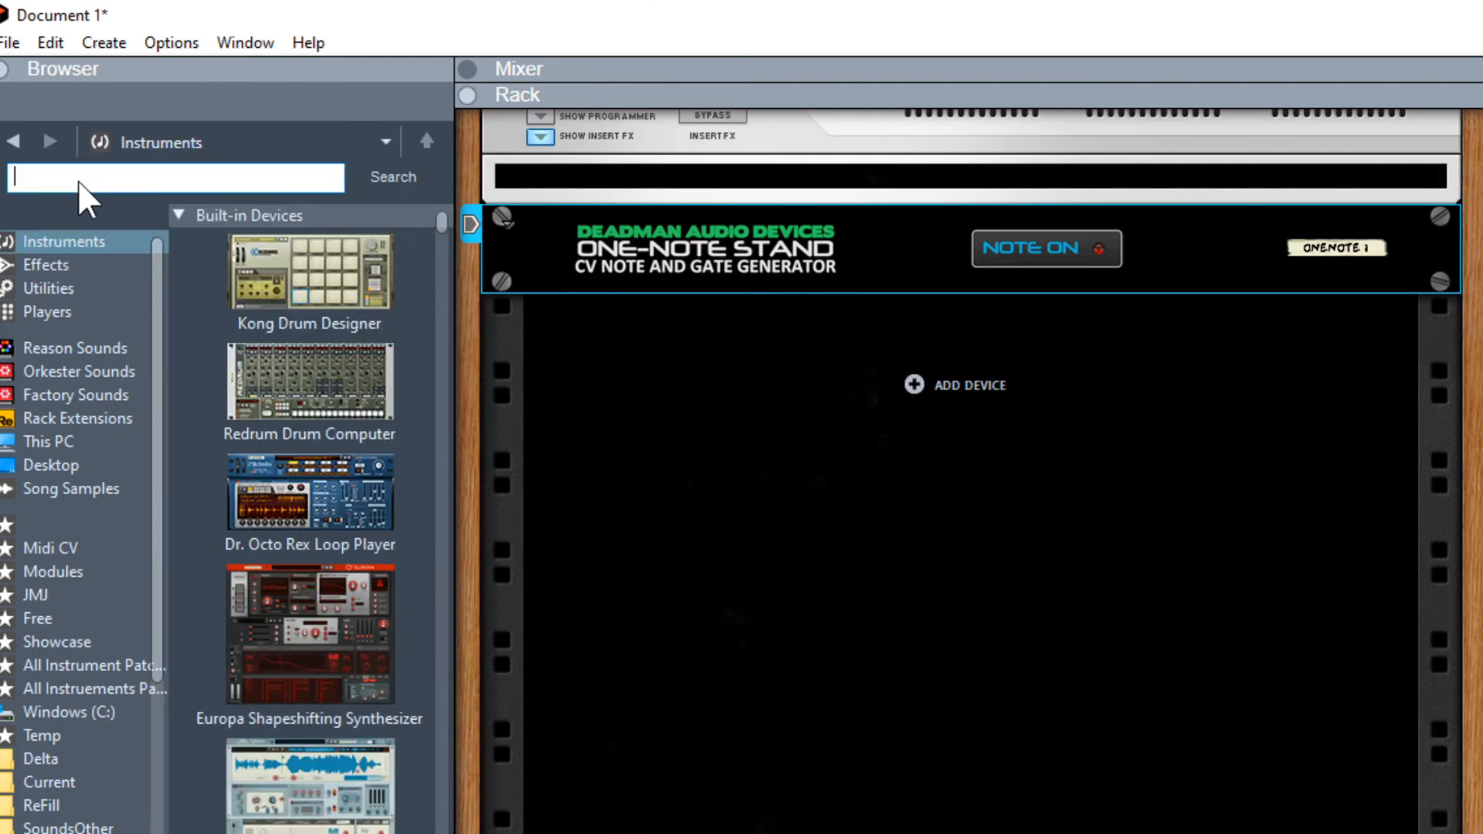
{"action": "type", "text": "ujam"}
{"action": "key", "text": "Return"}
{"action": "left_click_drag", "start_coordinate": [309, 487], "coordinate": [717, 569]}
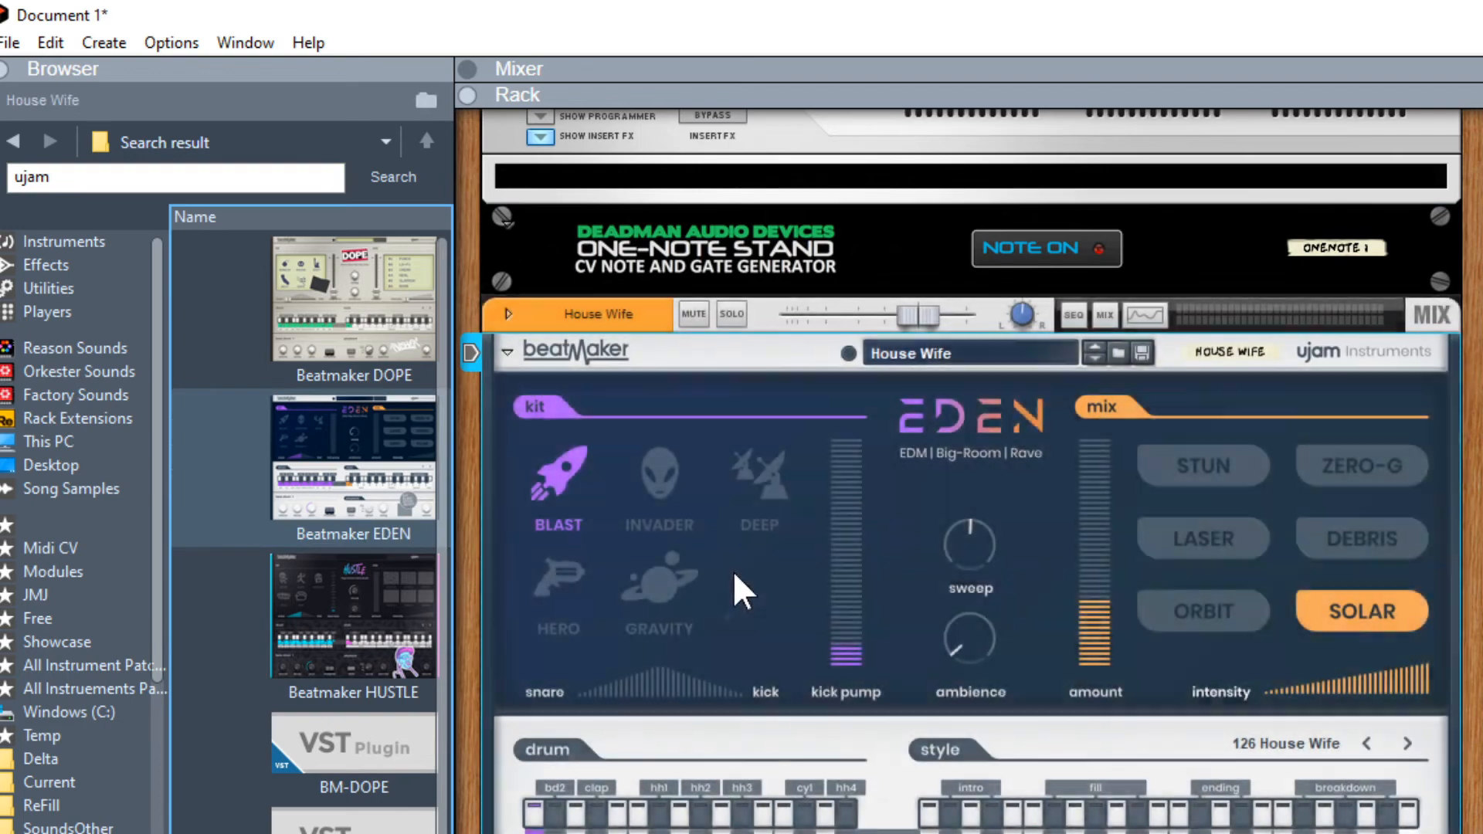
Step: Connect the One-Note Stand's Gate and Note CV outputs to Beatmaker EDEN's gate and note CV inputs
{"action": "key", "text": "Tab"}
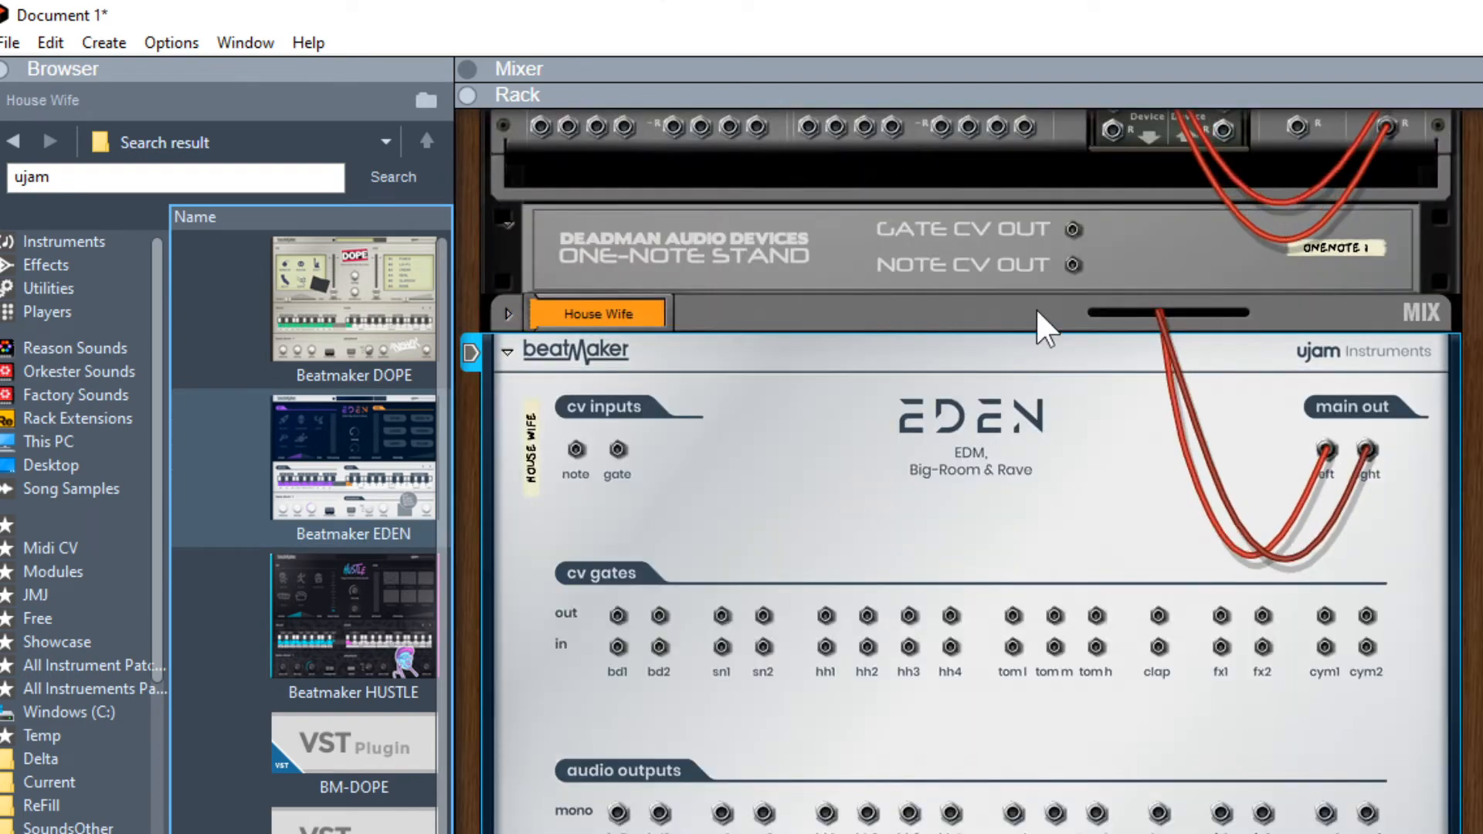
{"action": "left_click_drag", "start_coordinate": [1072, 230], "coordinate": [617, 450]}
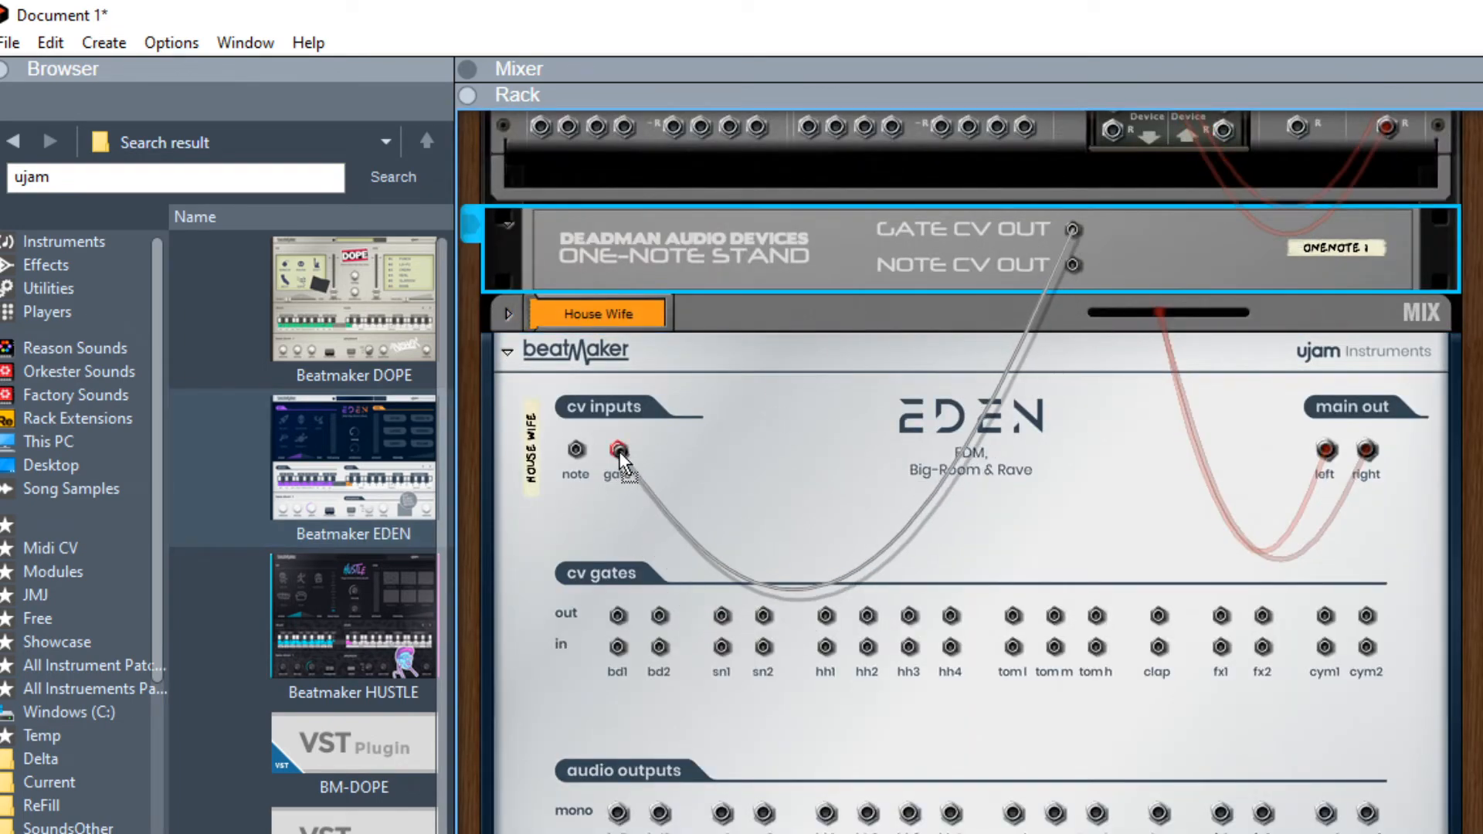
{"action": "left_click_drag", "start_coordinate": [1071, 265], "coordinate": [576, 449]}
{"action": "key", "text": "Tab"}
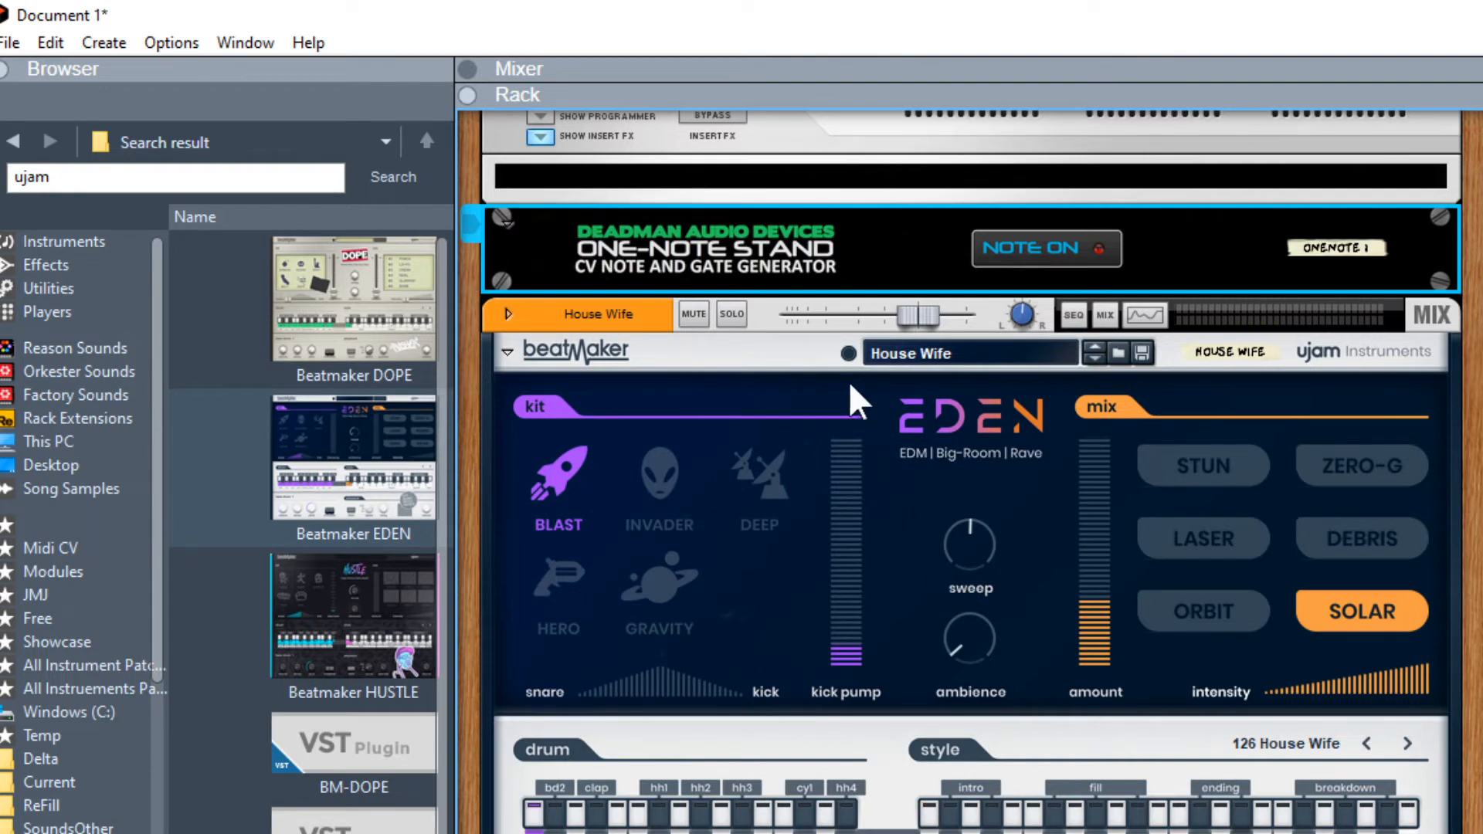
Step: Add a CV8X4 CV Generator below the One-Note Stand and connect its CV1 output to EDEN's note CV input
{"action": "key", "text": "Tab"}
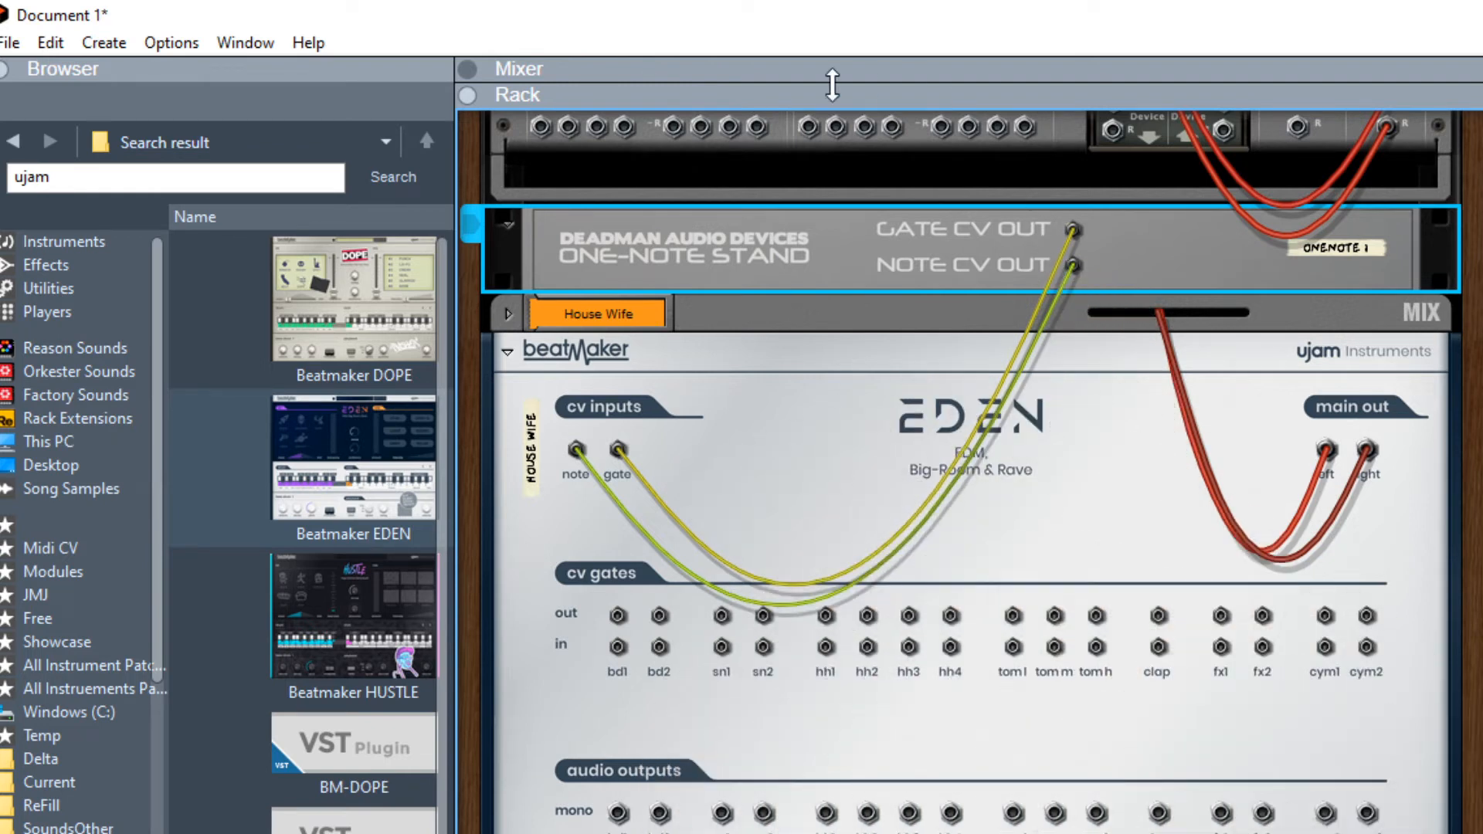
{"action": "left_click", "coordinate": [47, 549]}
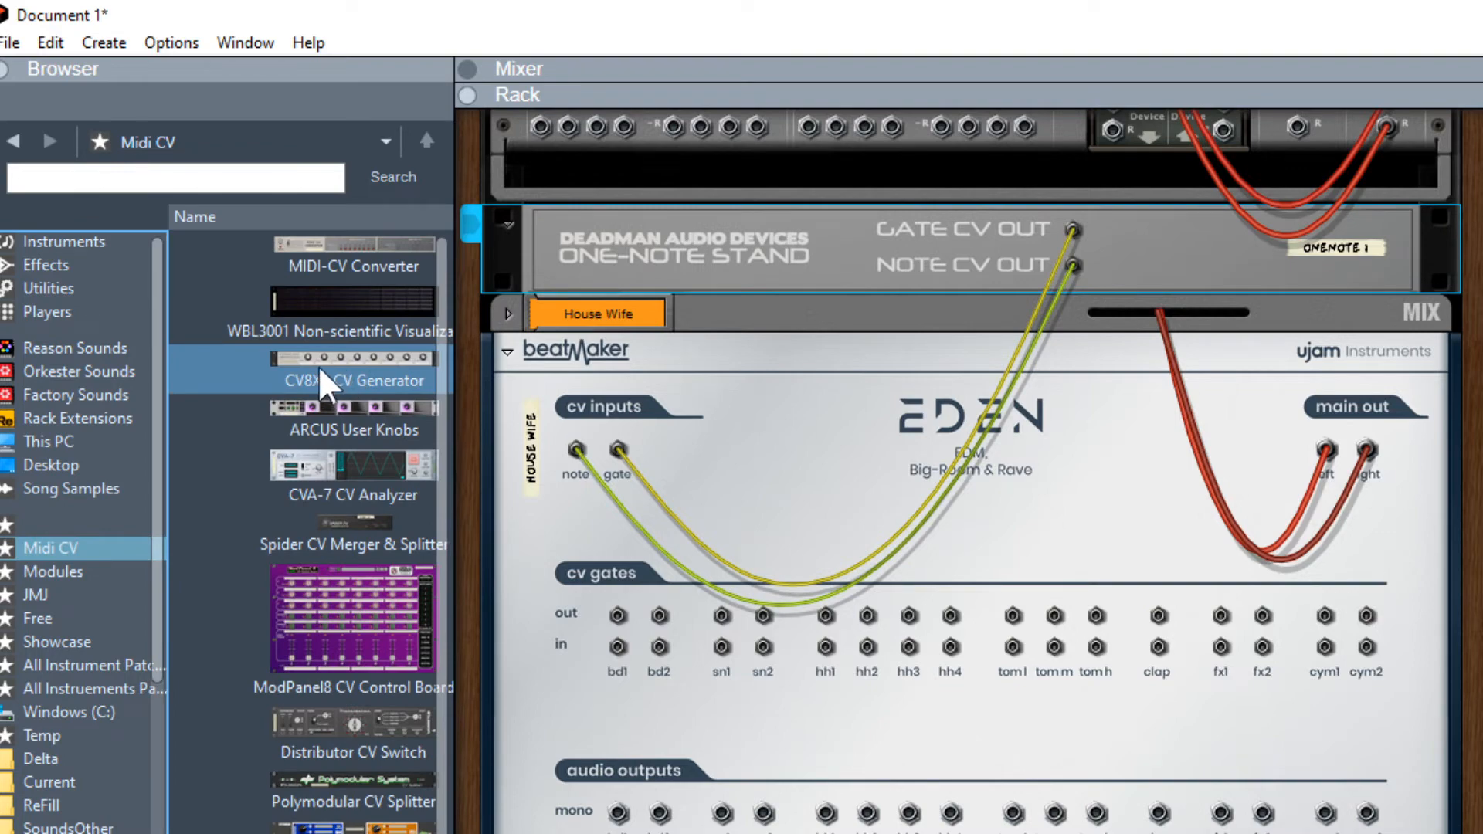
{"action": "mouse_move", "coordinate": [318, 364]}
{"action": "left_mouse_down"}
{"action": "mouse_move", "coordinate": [795, 328]}
{"action": "mouse_move", "coordinate": [803, 298]}
{"action": "left_mouse_up"}
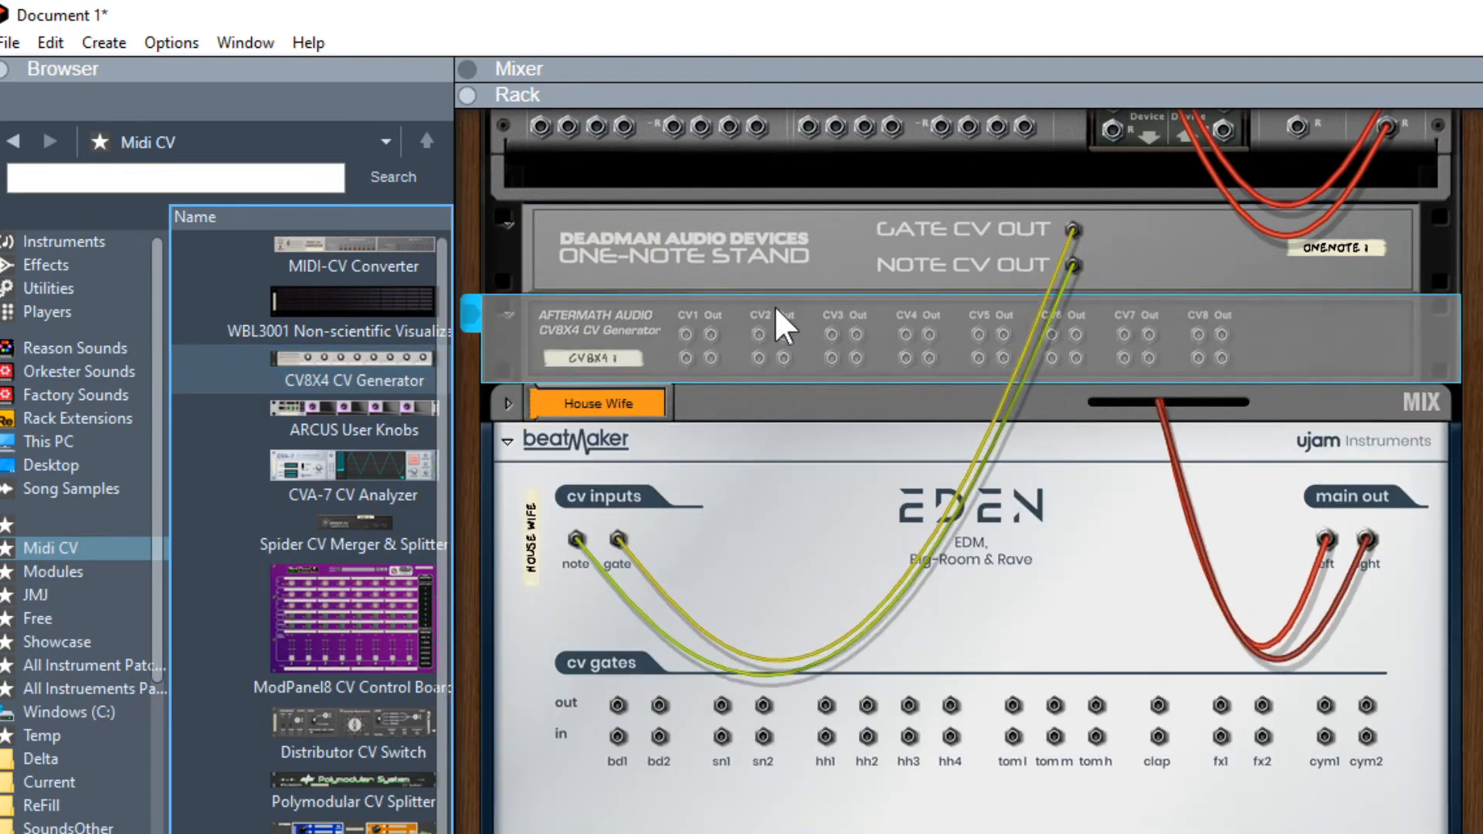
{"action": "left_click_drag", "start_coordinate": [686, 335], "coordinate": [576, 539]}
{"action": "key", "text": "Tab"}
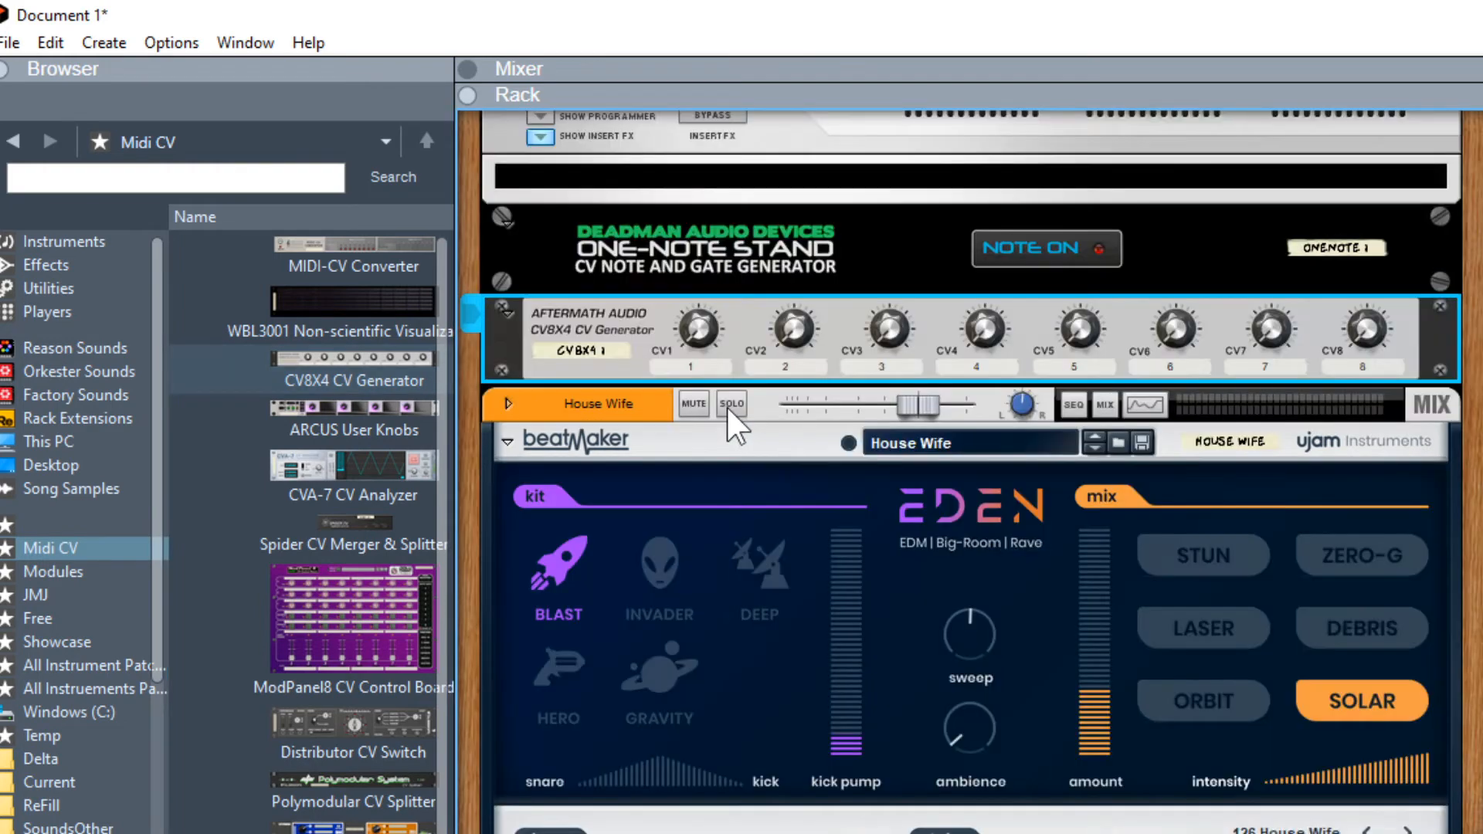
Step: Tune the CV8X4 Generator's CV1 level to about 60, selecting the One-Note Stand to trigger EDEN's notes
{"action": "left_click_drag", "start_coordinate": [701, 336], "coordinate": [709, 228]}
{"action": "left_click", "coordinate": [663, 284]}
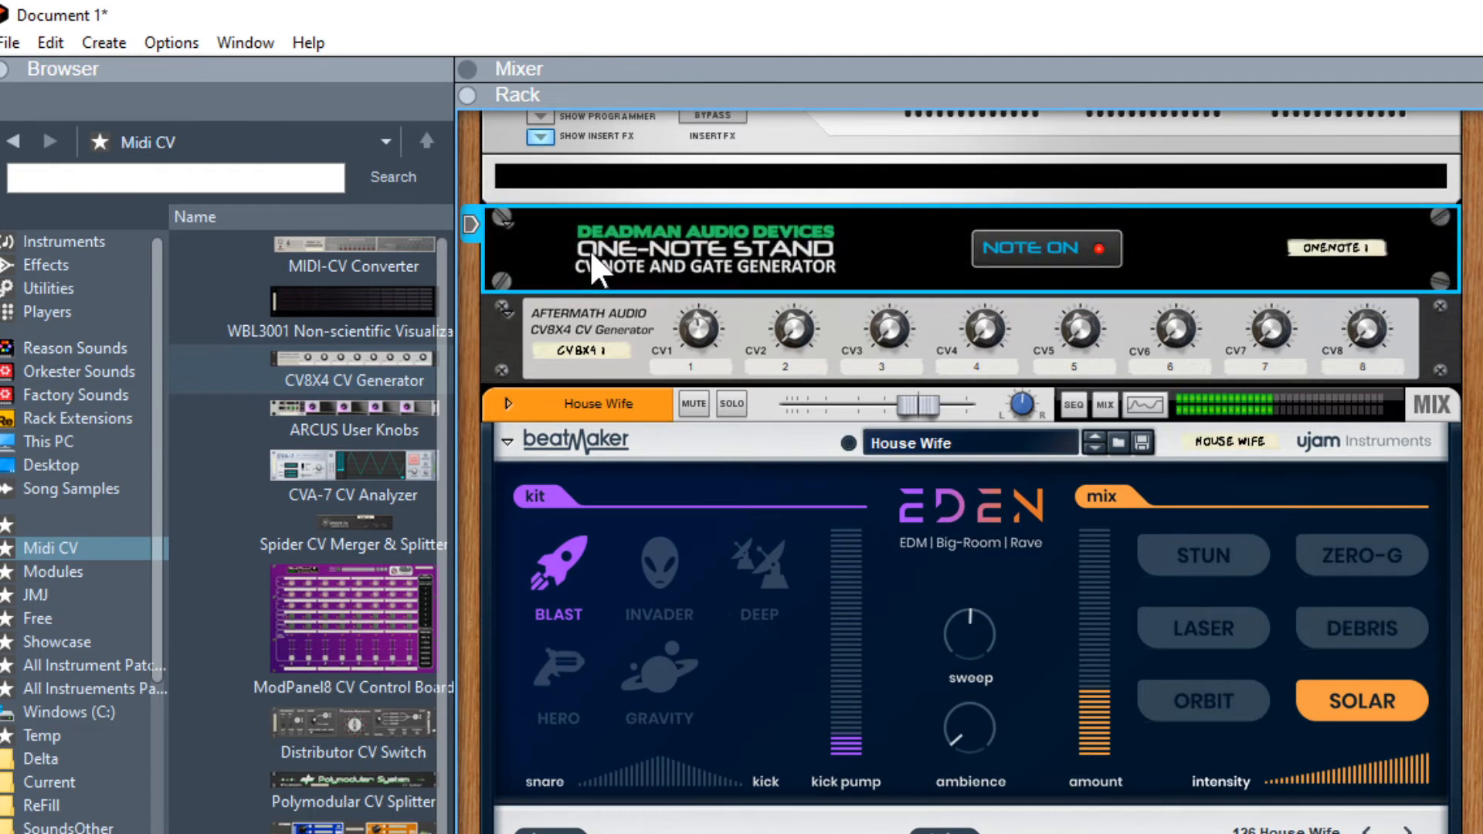
{"action": "left_click", "coordinate": [693, 327]}
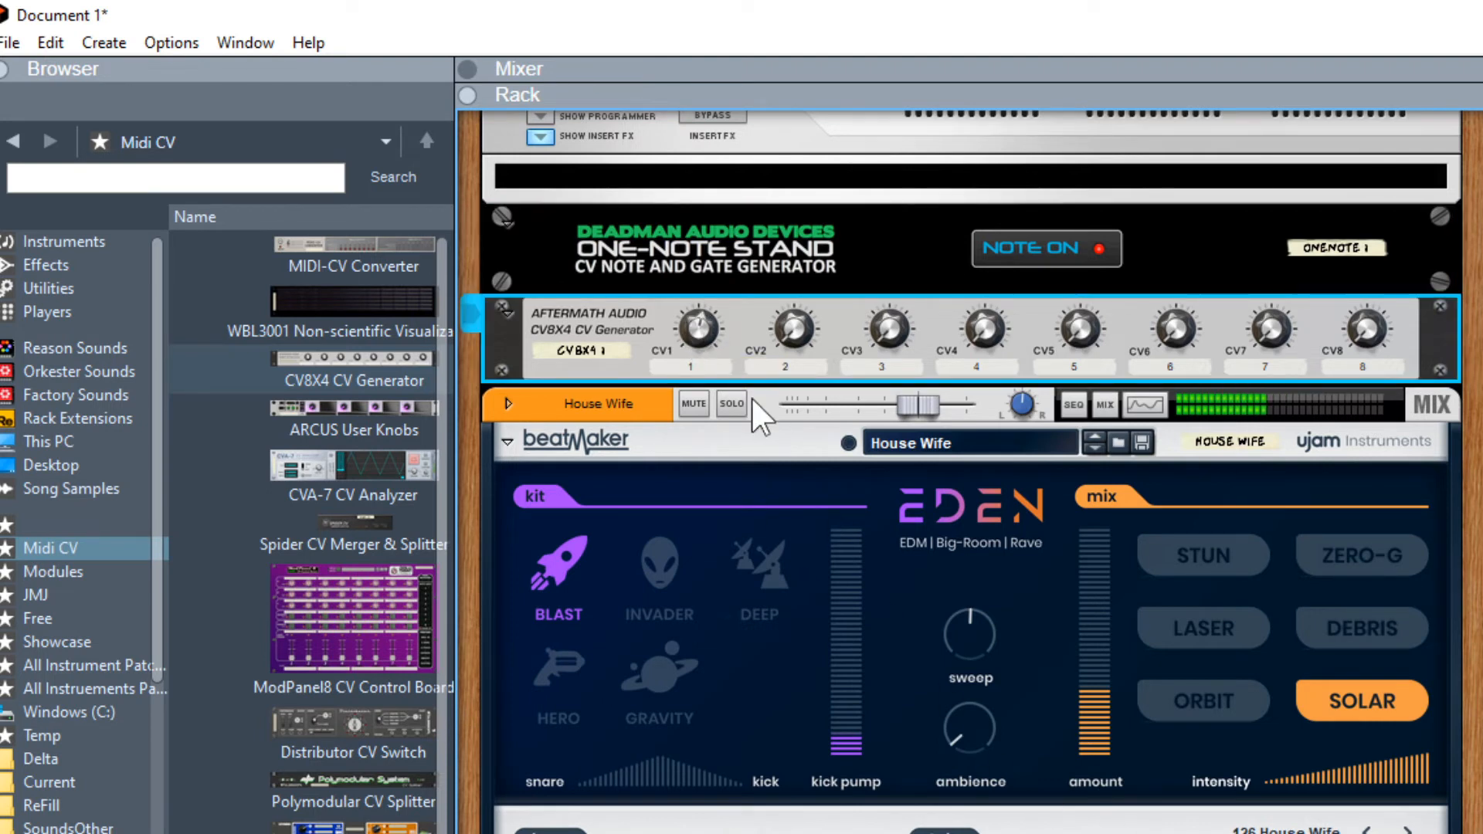
{"action": "left_click_drag", "start_coordinate": [697, 337], "coordinate": [700, 355]}
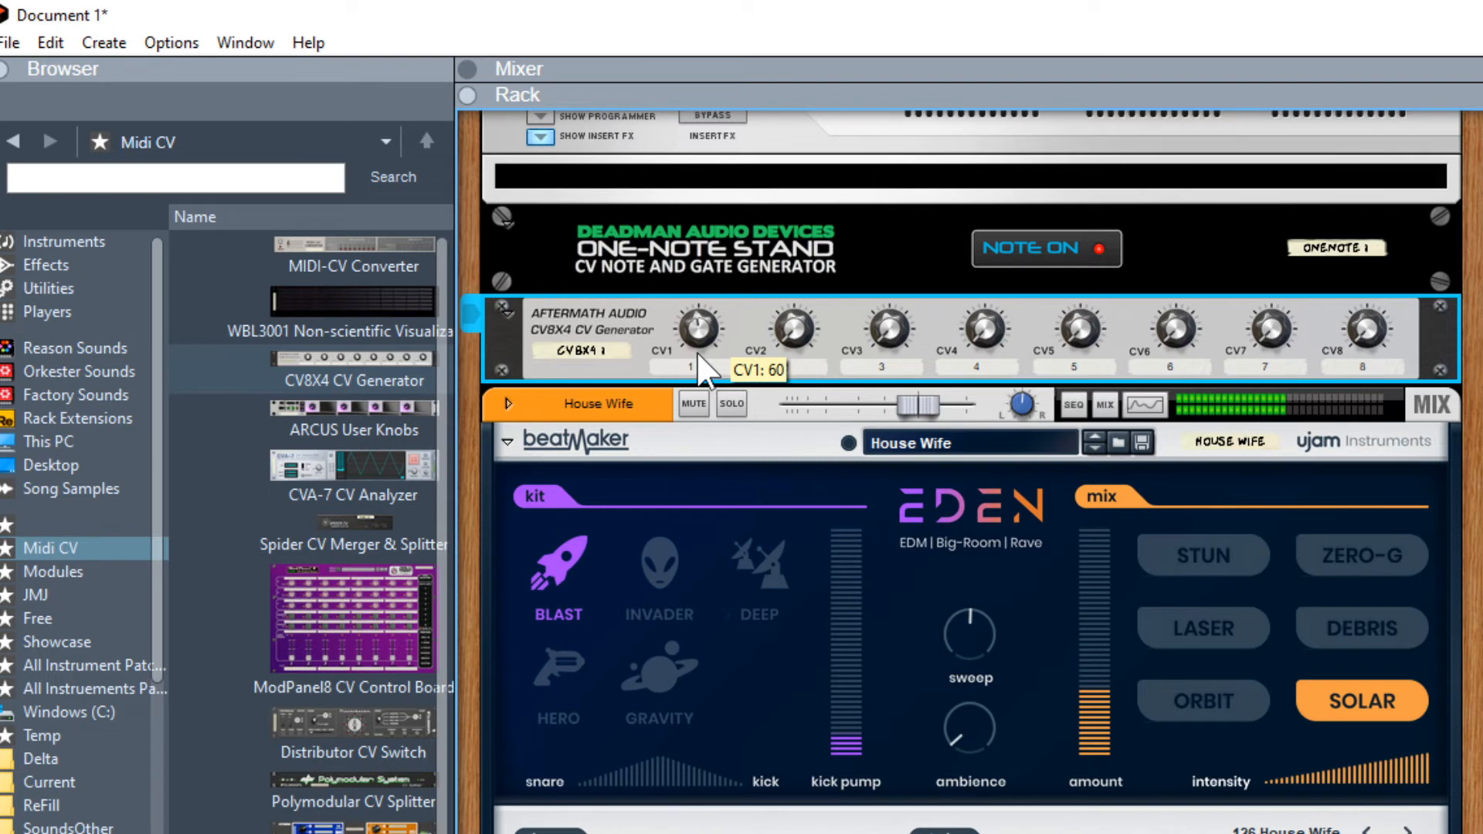
{"action": "left_click_drag", "start_coordinate": [700, 325], "coordinate": [699, 332]}
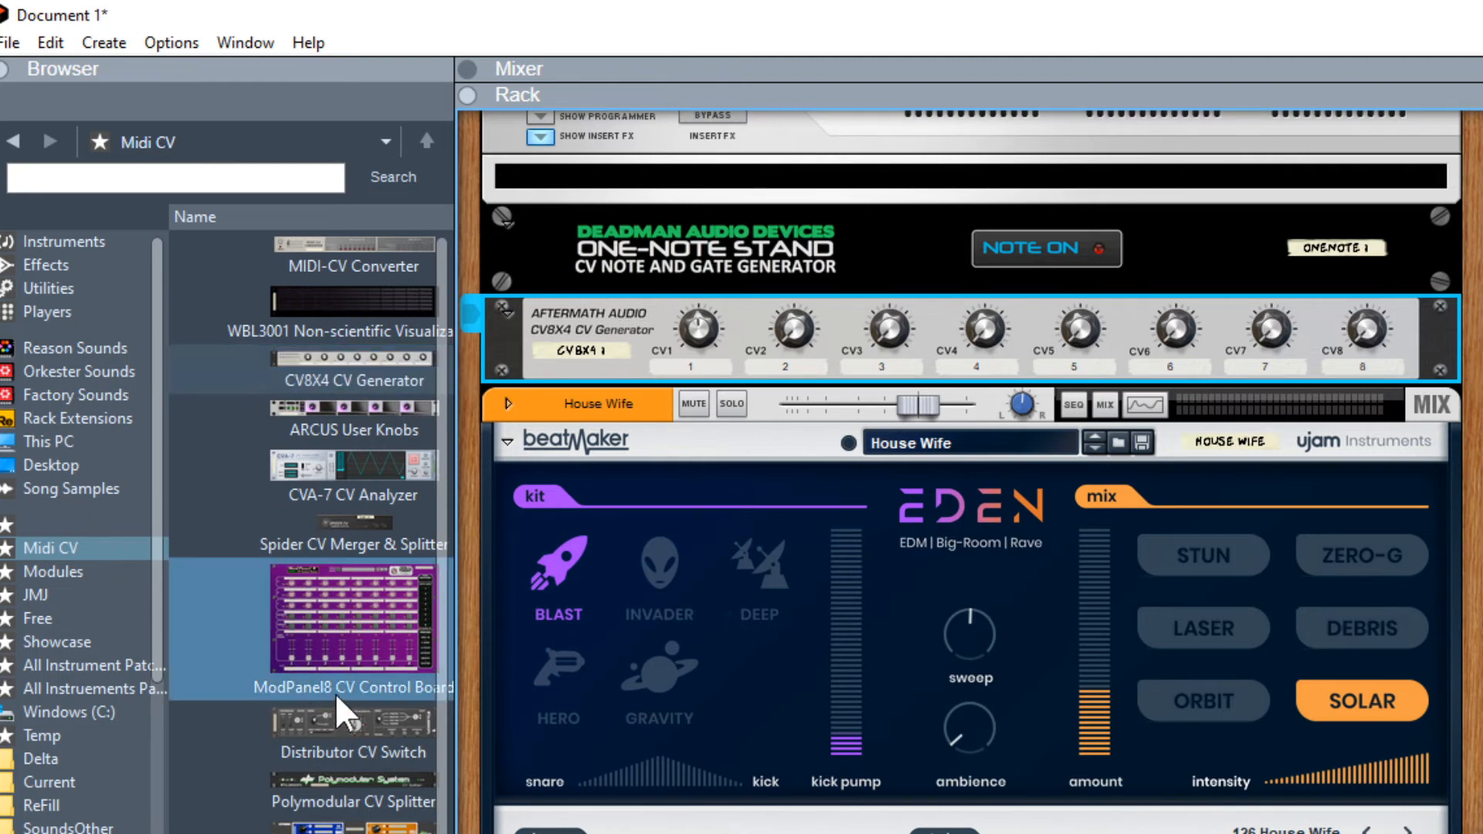
Step: Add a Janitor CV Shaper above Beatmaker EDEN and route the One-Note Stand's gate through its CV 1 section to EDEN's gate input
{"action": "scroll", "coordinate": [305, 797], "scroll_direction": "down", "scroll_amount": 1}
{"action": "mouse_move", "coordinate": [307, 803]}
{"action": "left_mouse_down"}
{"action": "mouse_move", "coordinate": [641, 807]}
{"action": "mouse_move", "coordinate": [743, 281]}
{"action": "mouse_move", "coordinate": [754, 369]}
{"action": "mouse_move", "coordinate": [773, 378]}
{"action": "left_mouse_up"}
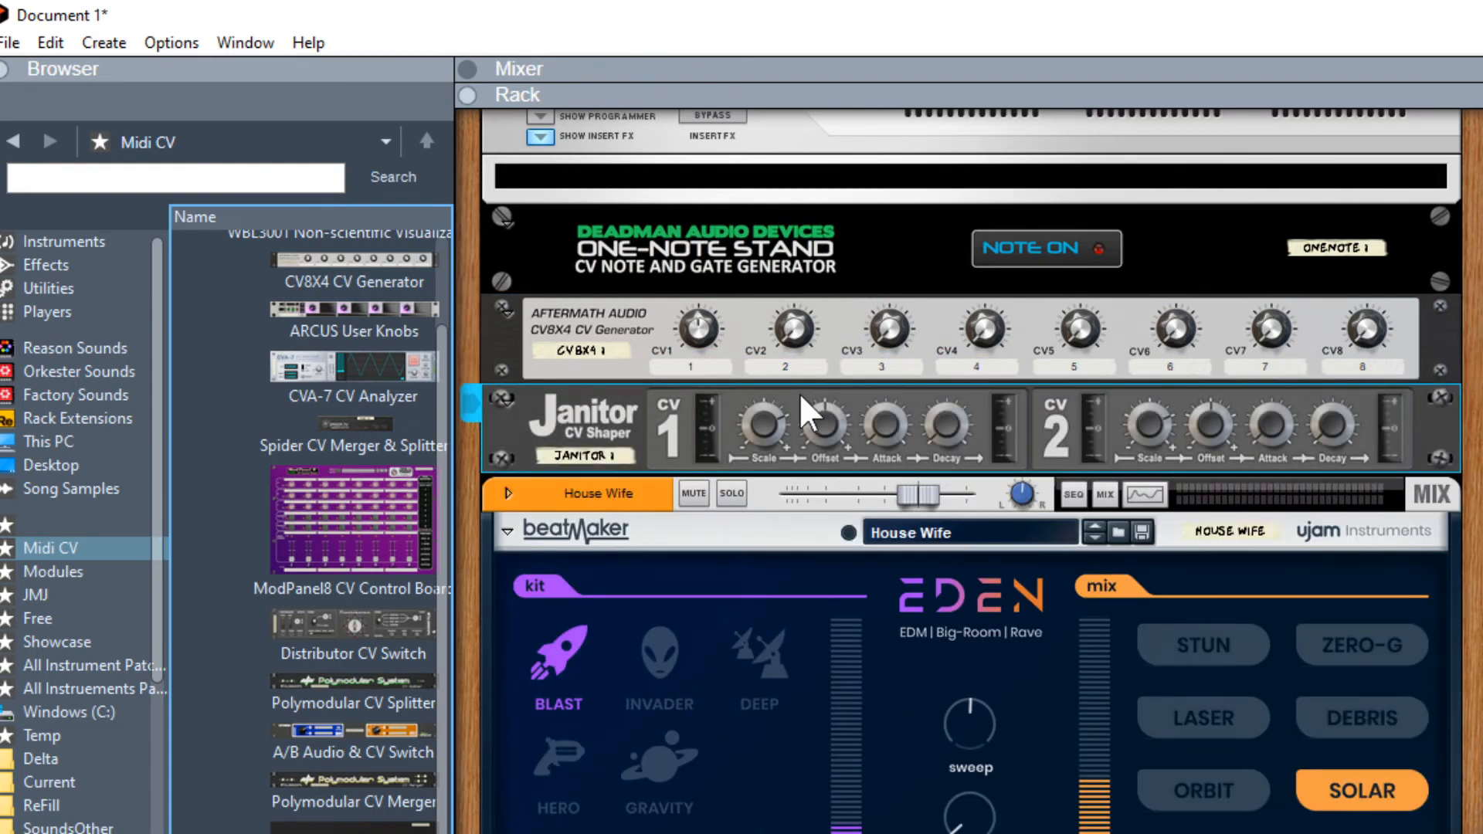
{"action": "key", "text": "Tab"}
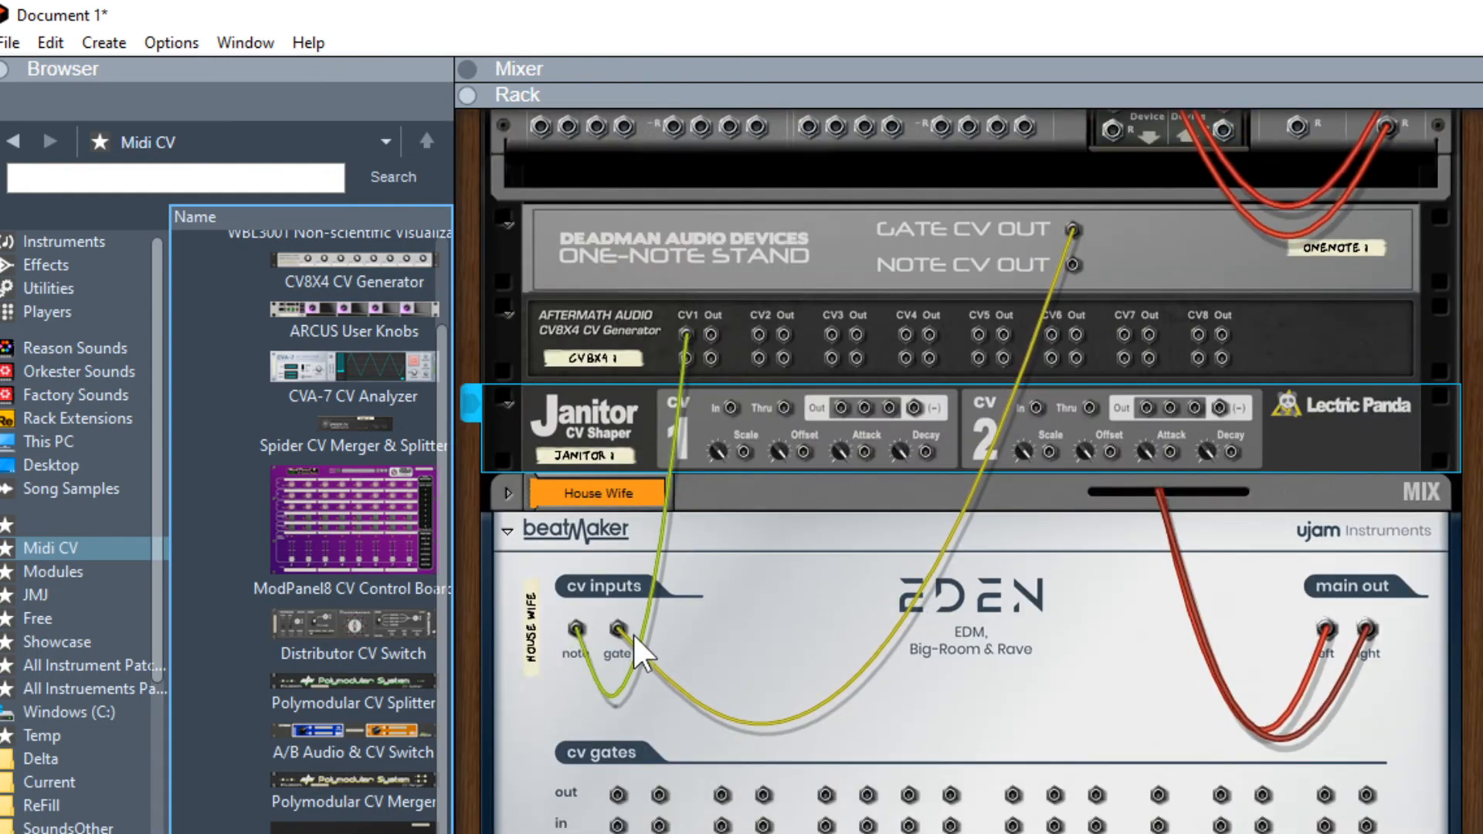
{"action": "left_click_drag", "start_coordinate": [618, 628], "coordinate": [731, 407]}
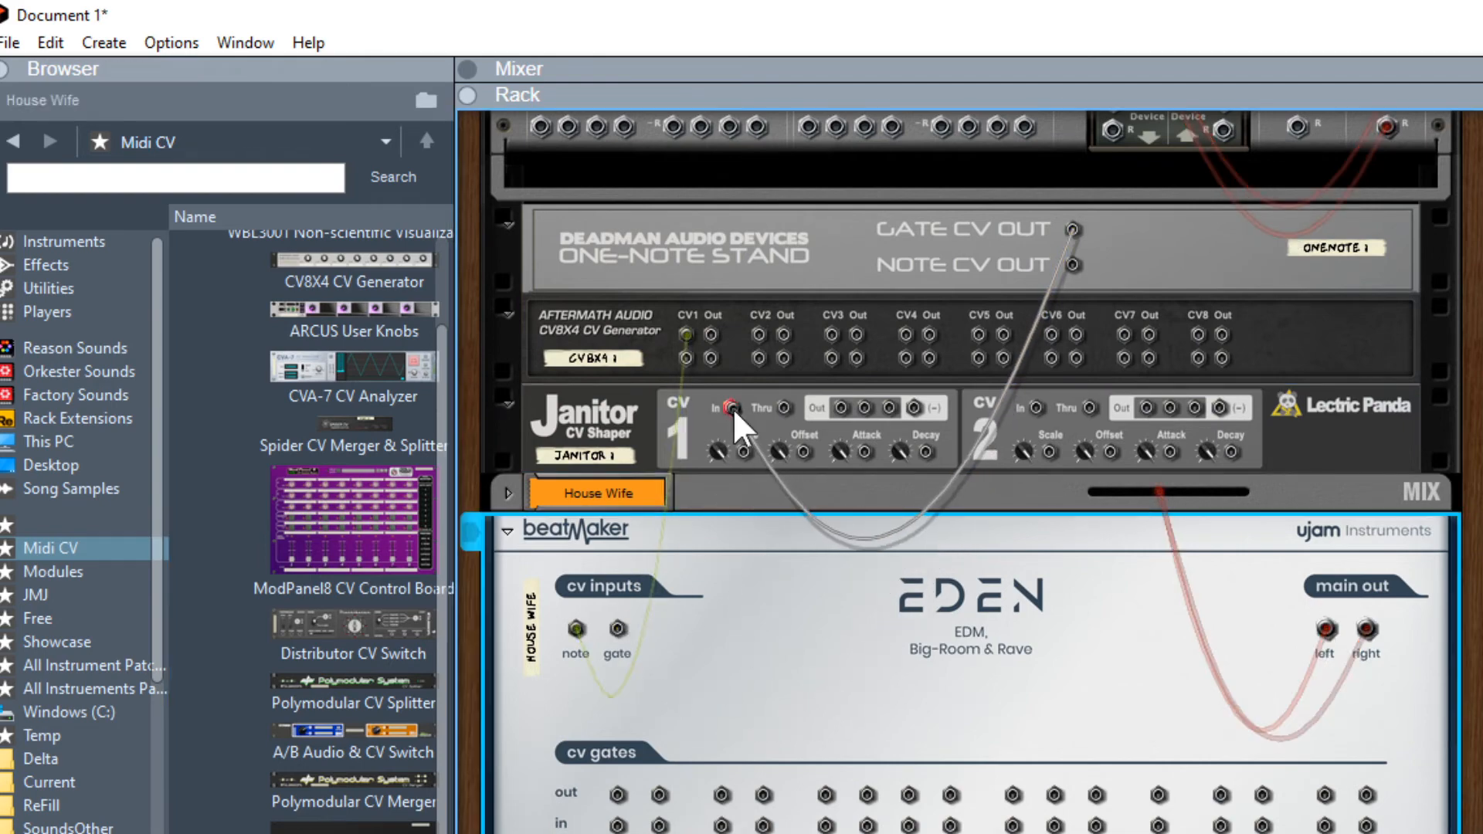
{"action": "left_click_drag", "start_coordinate": [842, 407], "coordinate": [618, 628]}
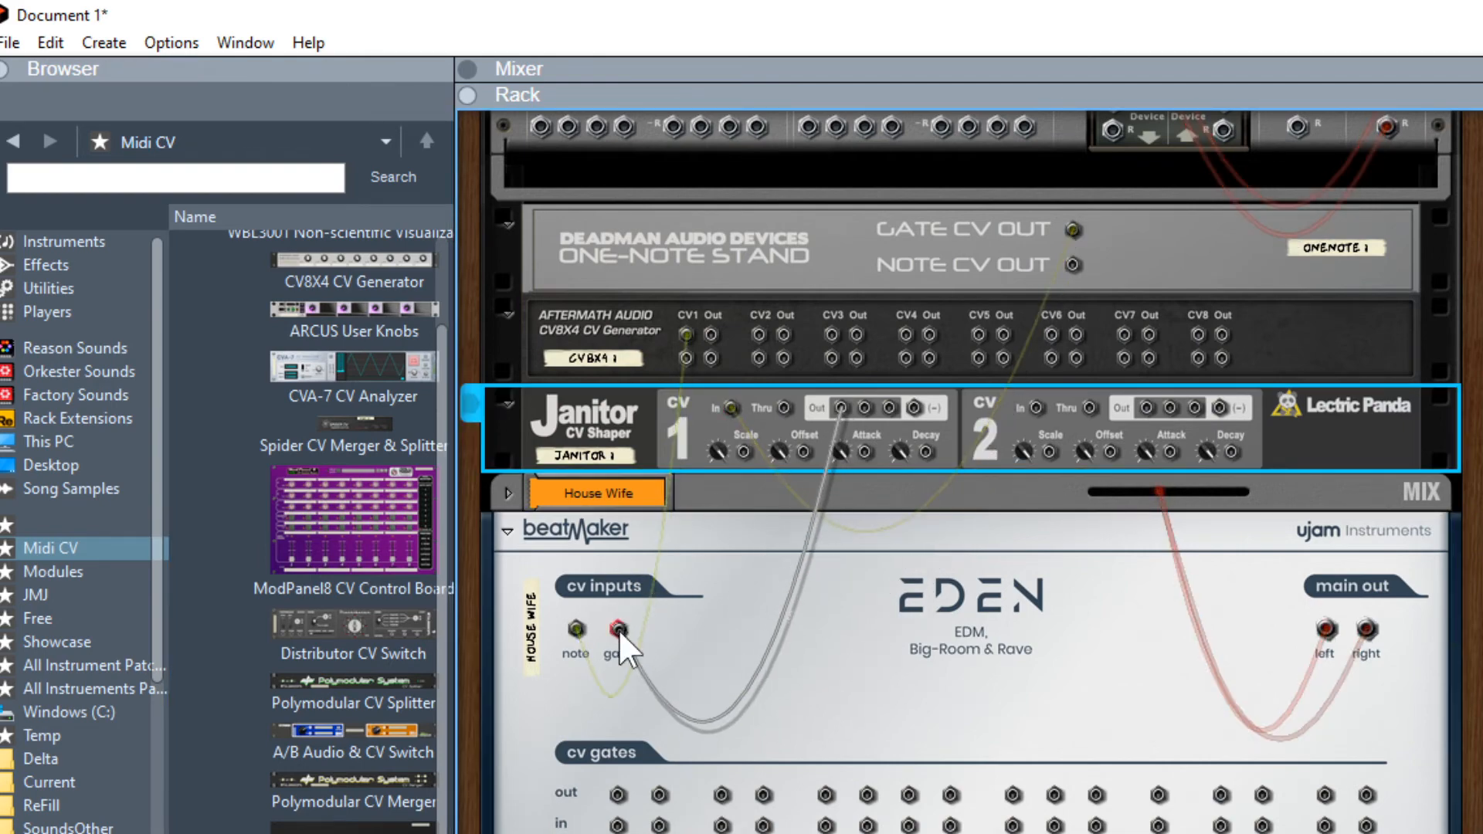
Step: Raise the Janitor's CV 1 Decay to about 3 to lengthen the tail of the gate signal
{"action": "key", "text": "Tab"}
{"action": "left_click_drag", "start_coordinate": [947, 428], "coordinate": [950, 330]}
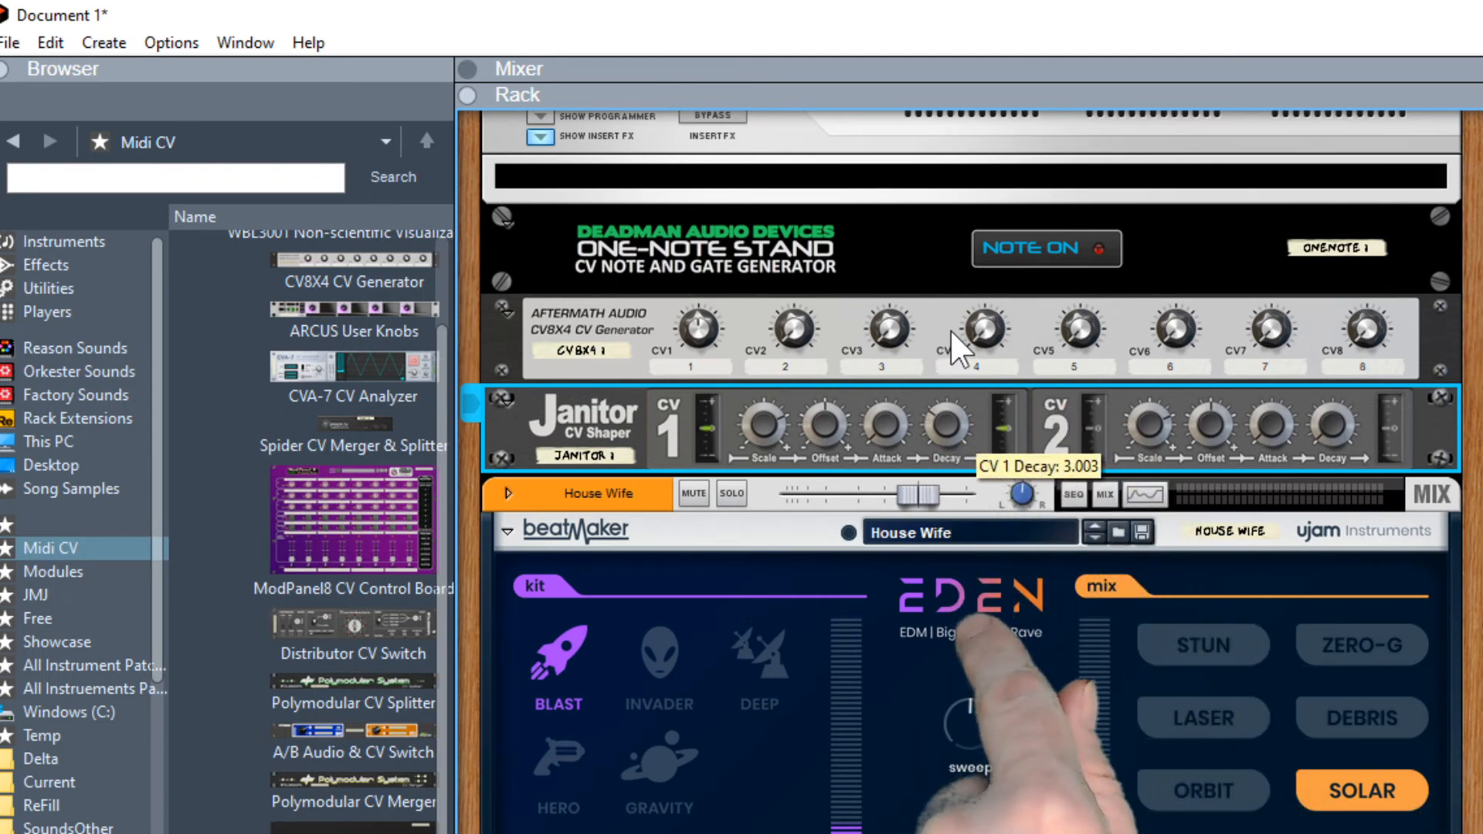
{"action": "left_click_drag", "start_coordinate": [950, 330], "coordinate": [955, 312]}
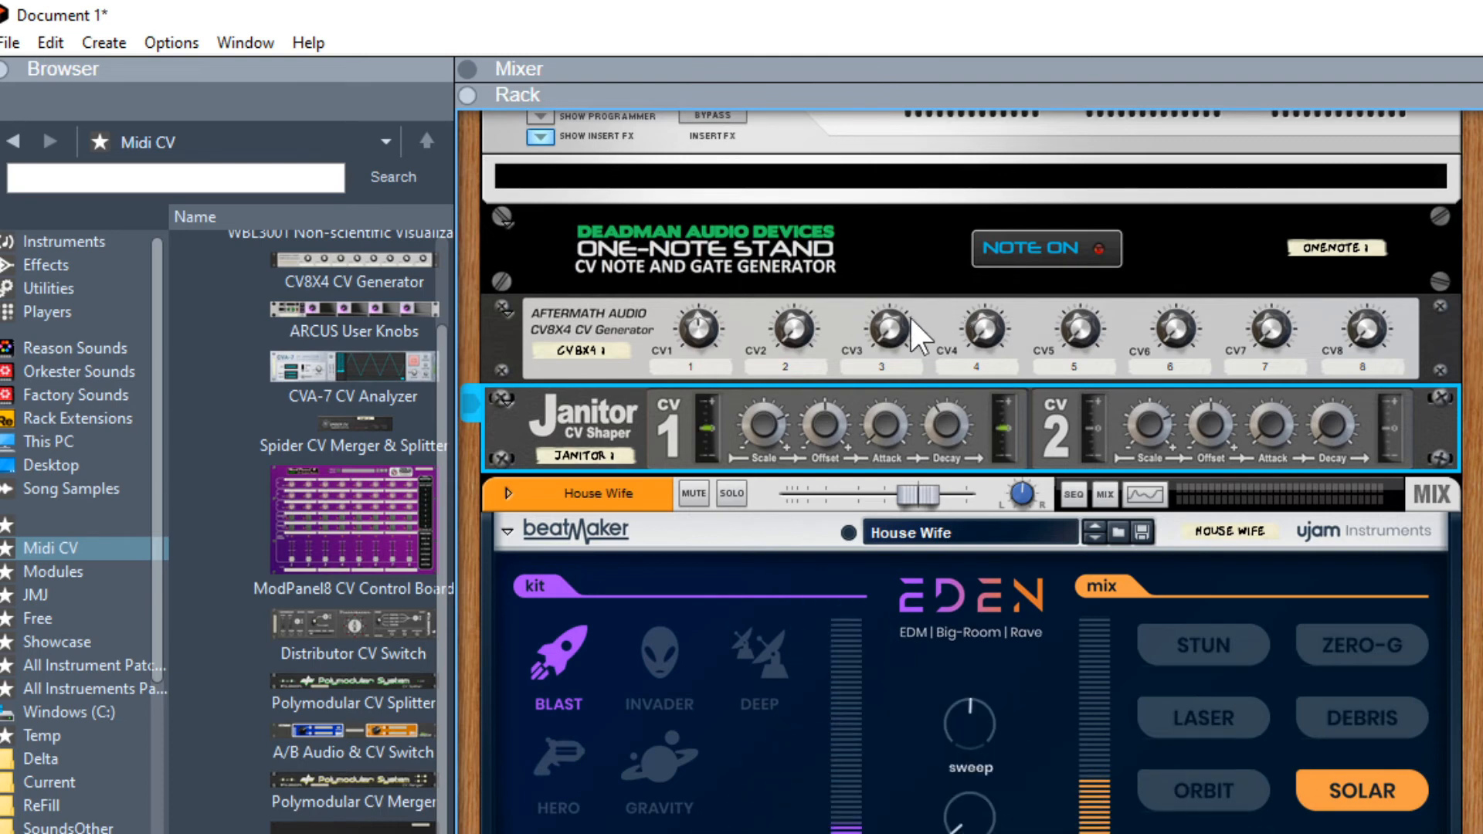
Step: Add an A/B Audio & CV Switch below the Janitor and set the CV8X4 Generator's CV2 level to 127
{"action": "left_click_drag", "start_coordinate": [332, 755], "coordinate": [799, 471]}
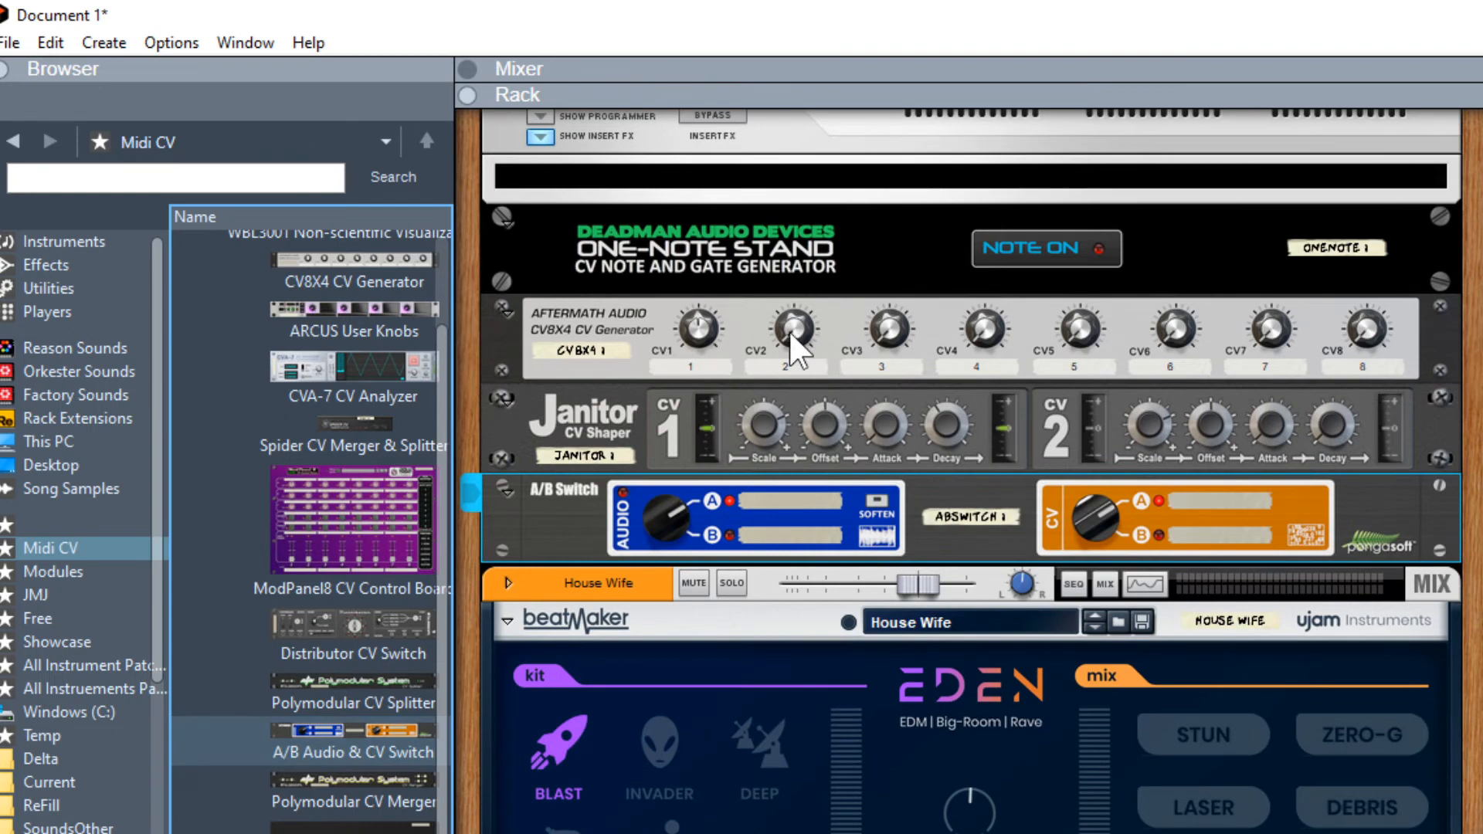
{"action": "left_click_drag", "start_coordinate": [788, 330], "coordinate": [806, 251]}
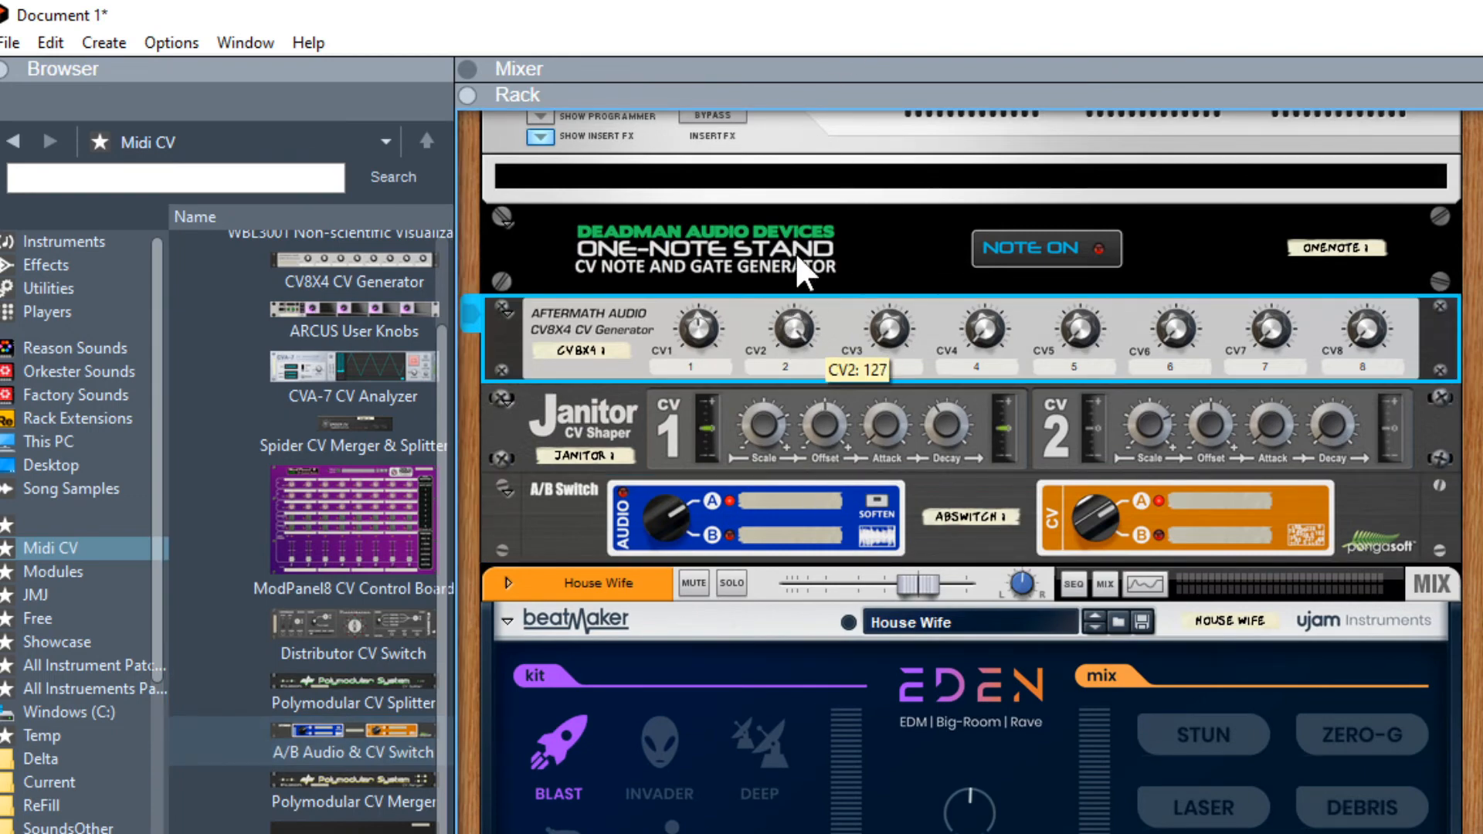
Step: Wire the CV8X4's CV2 and CV3 outputs to the A/B Switch's CV inputs A and B, and its CV output to EDEN's gate input
{"action": "key", "text": "Tab"}
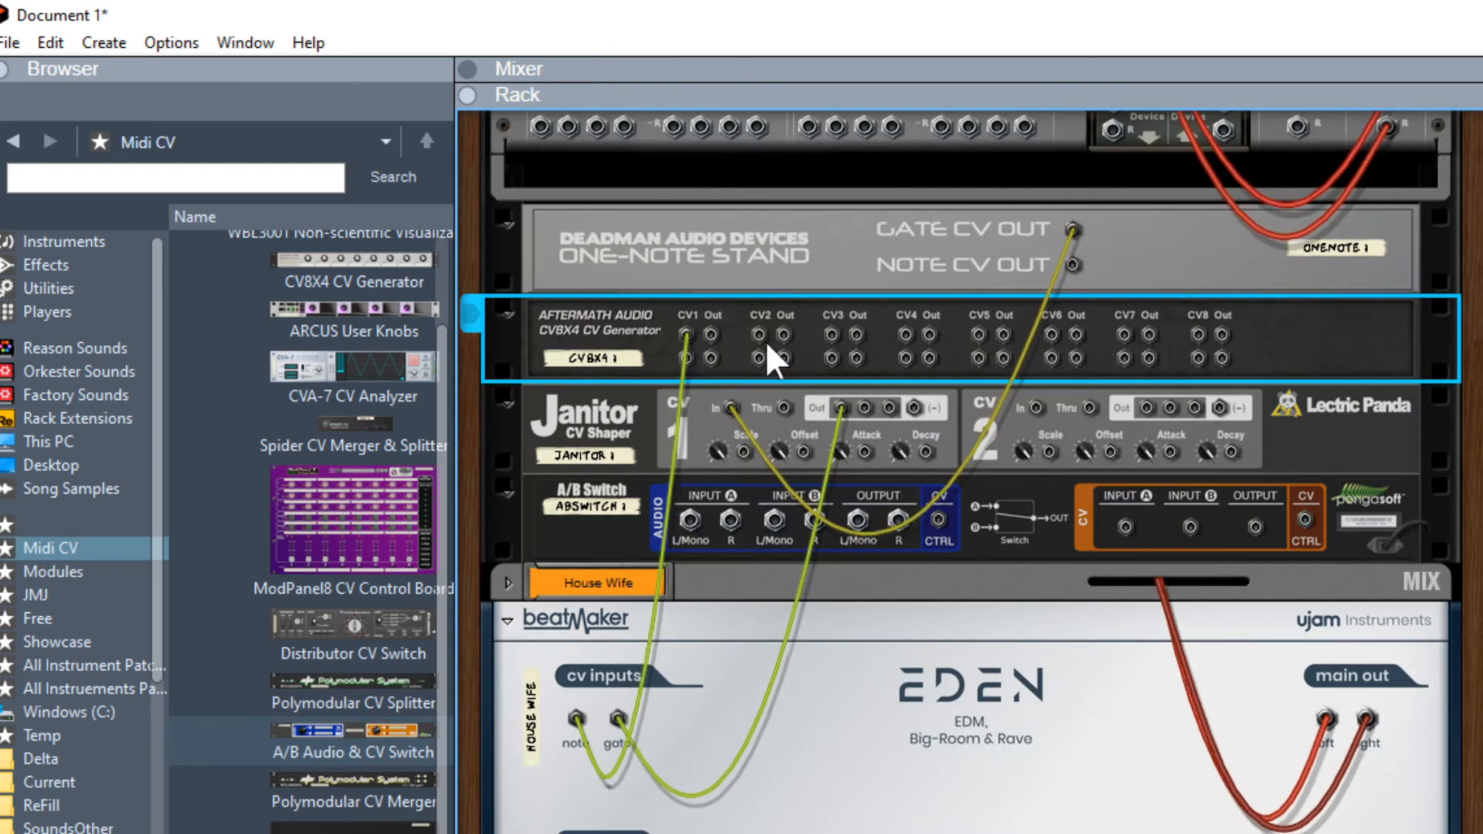
{"action": "left_click_drag", "start_coordinate": [759, 333], "coordinate": [1124, 525]}
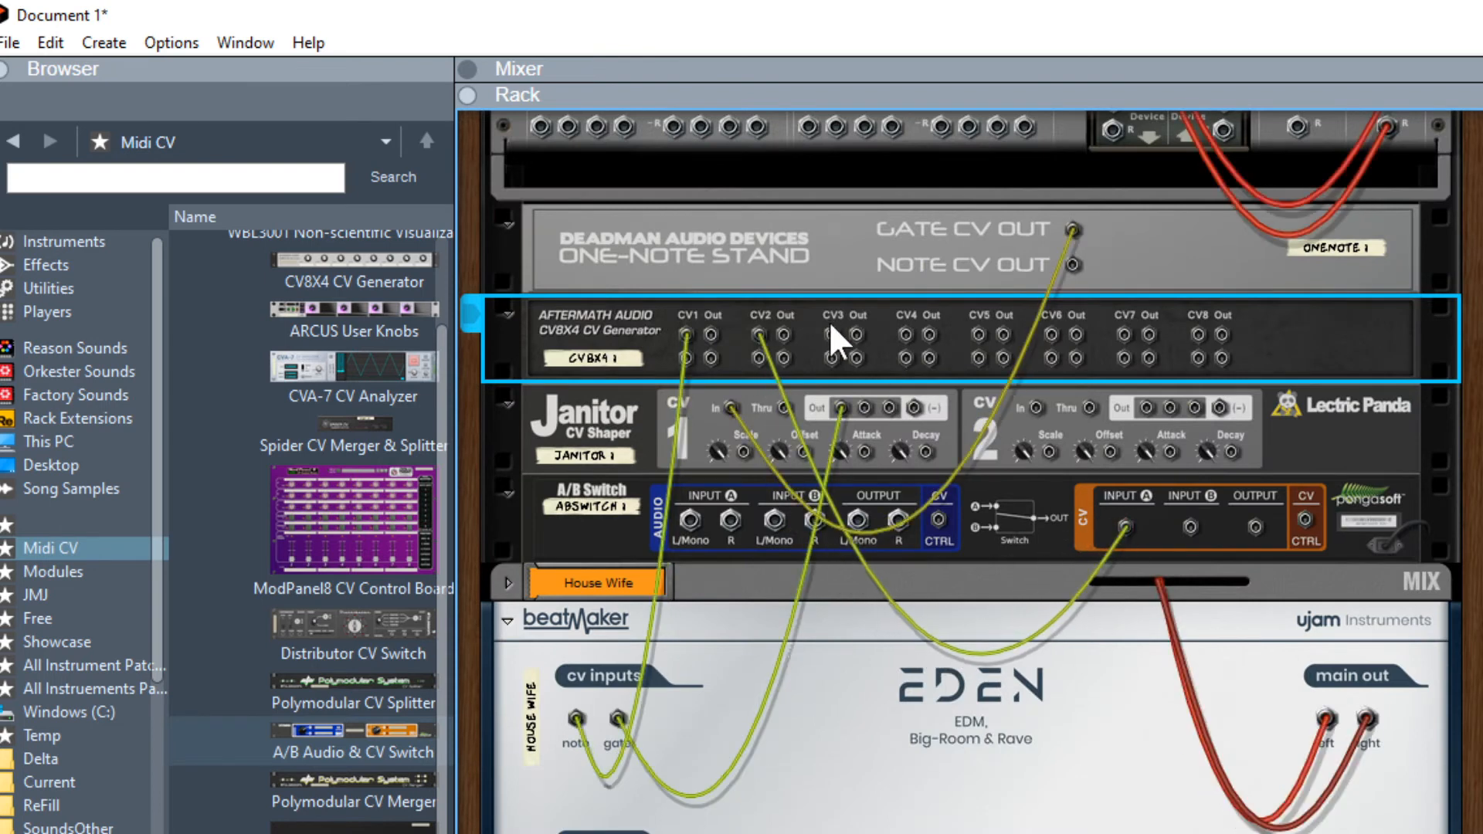
{"action": "left_click_drag", "start_coordinate": [831, 333], "coordinate": [619, 716]}
{"action": "key", "text": "Tab"}
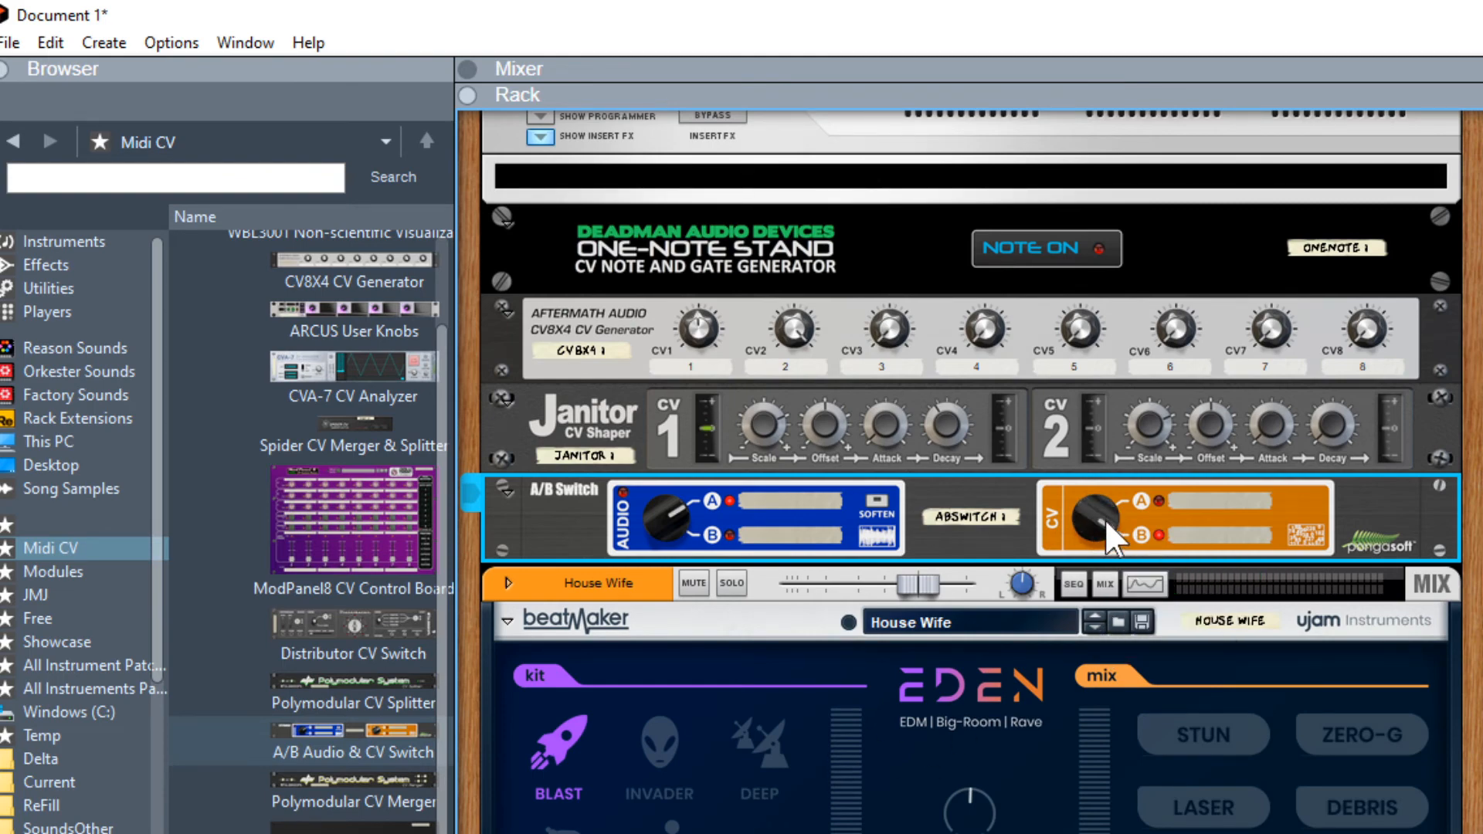
Step: Connect the Janitor's inverted CV 1 output to the CV control input of the A/B Switch's CV section
{"action": "key", "text": "Tab"}
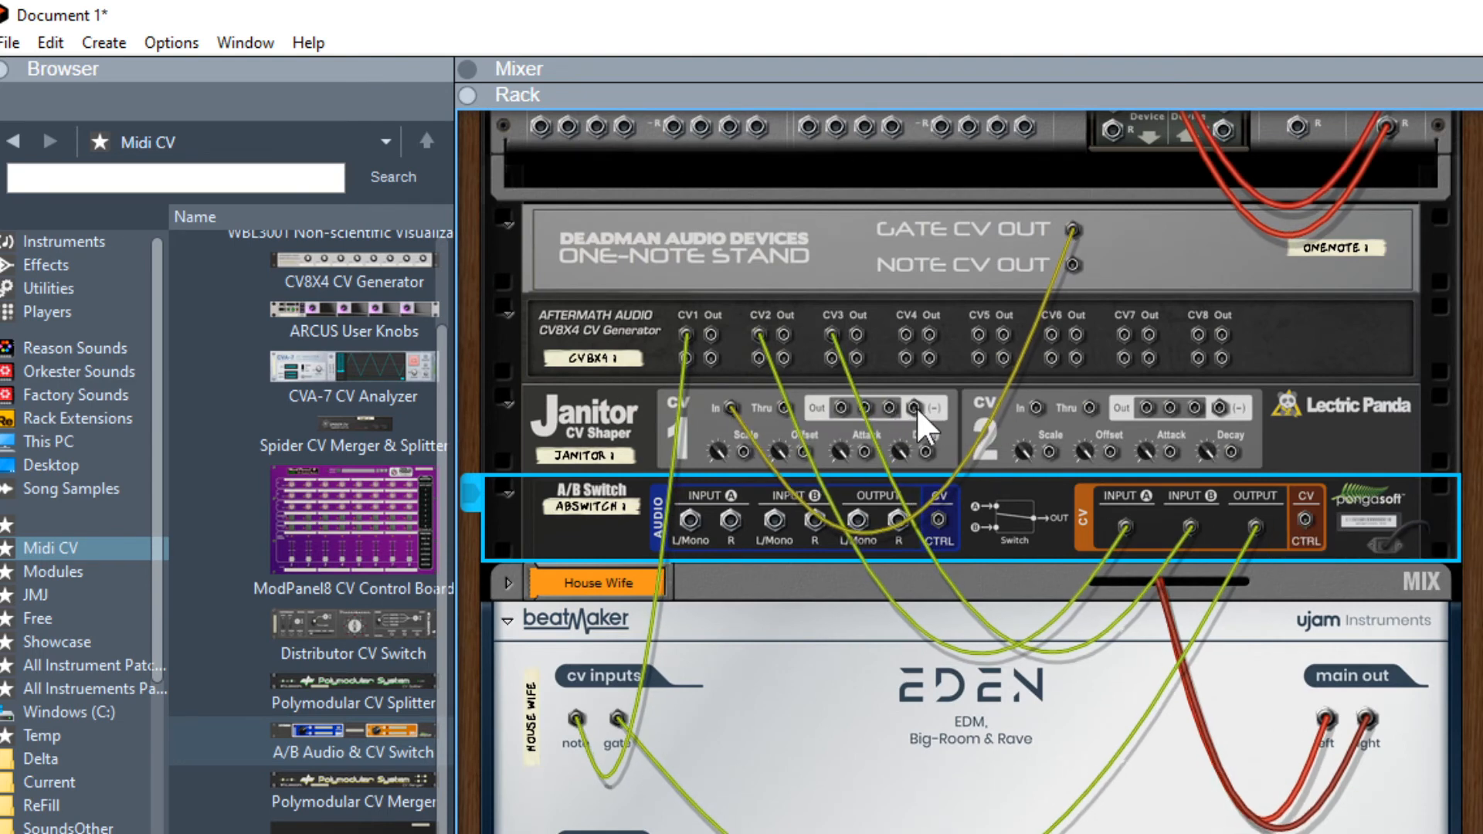
{"action": "left_click_drag", "start_coordinate": [914, 407], "coordinate": [1305, 519]}
{"action": "key", "text": "Tab"}
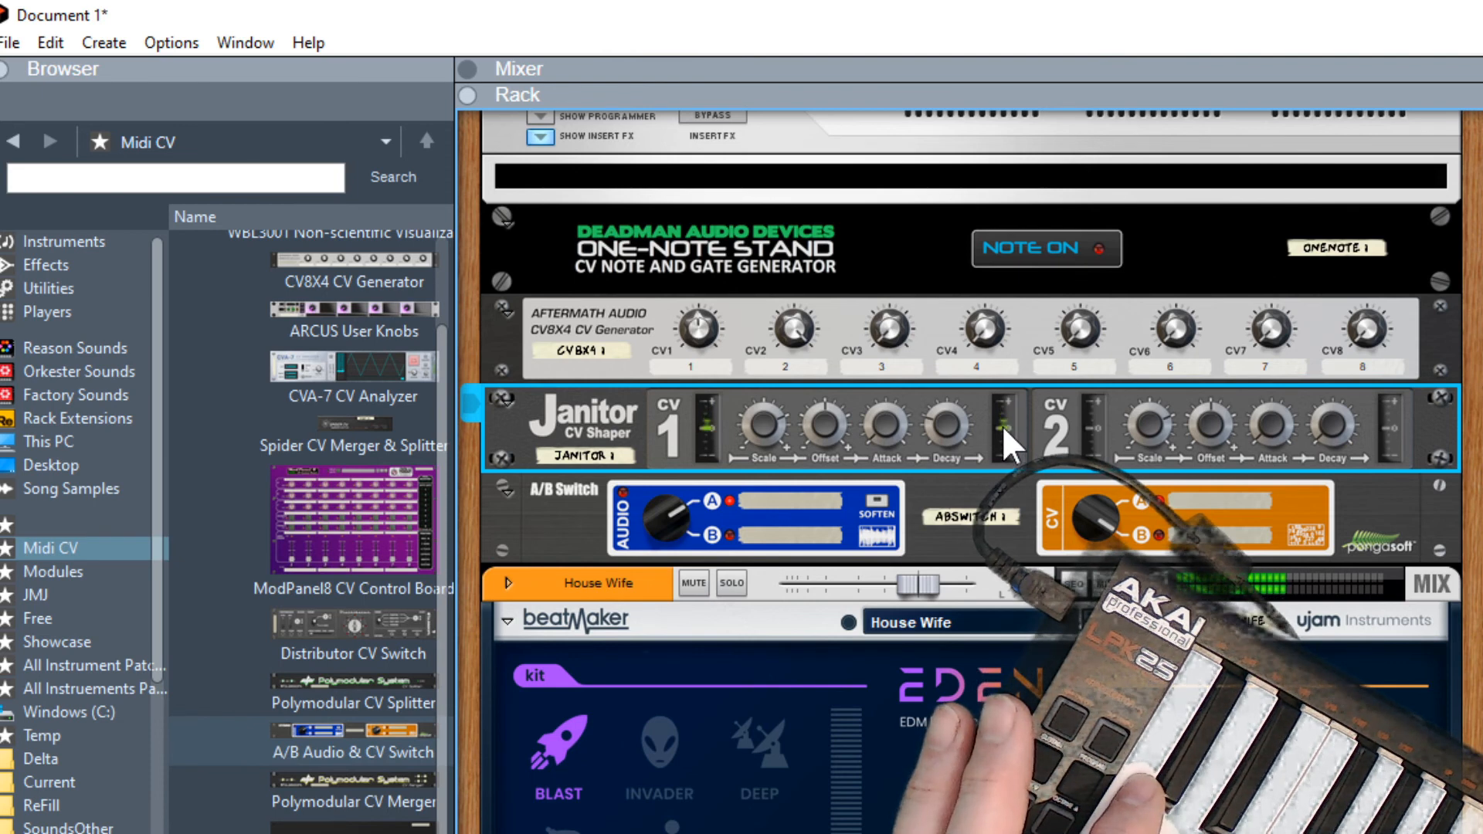
Step: Fine-tune the Janitor's CV 1 Decay while triggering notes to adjust how it drives the A/B Switch
{"action": "mouse_move", "coordinate": [946, 424]}
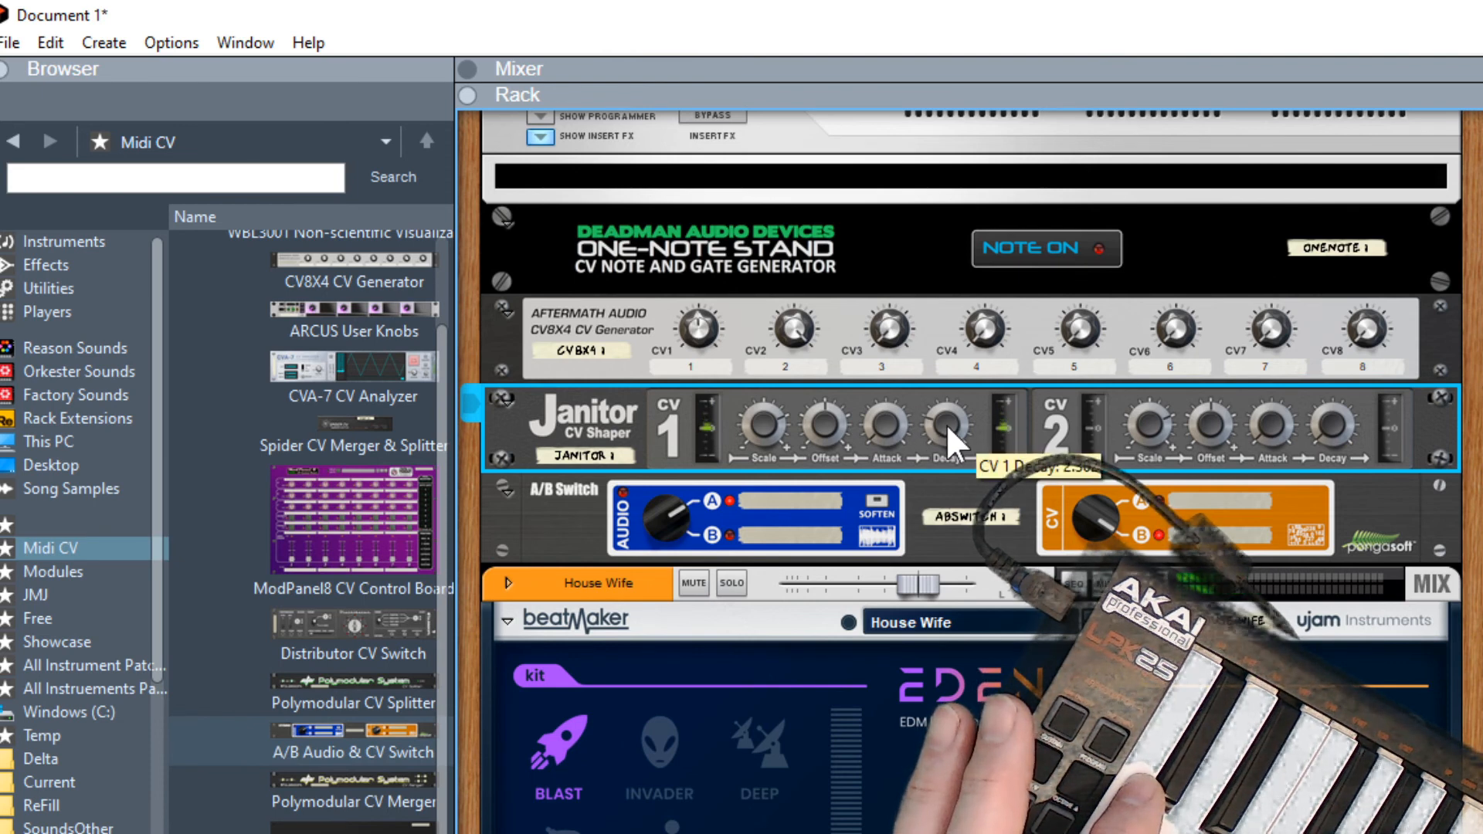
{"action": "left_click_drag", "start_coordinate": [956, 469], "coordinate": [960, 492]}
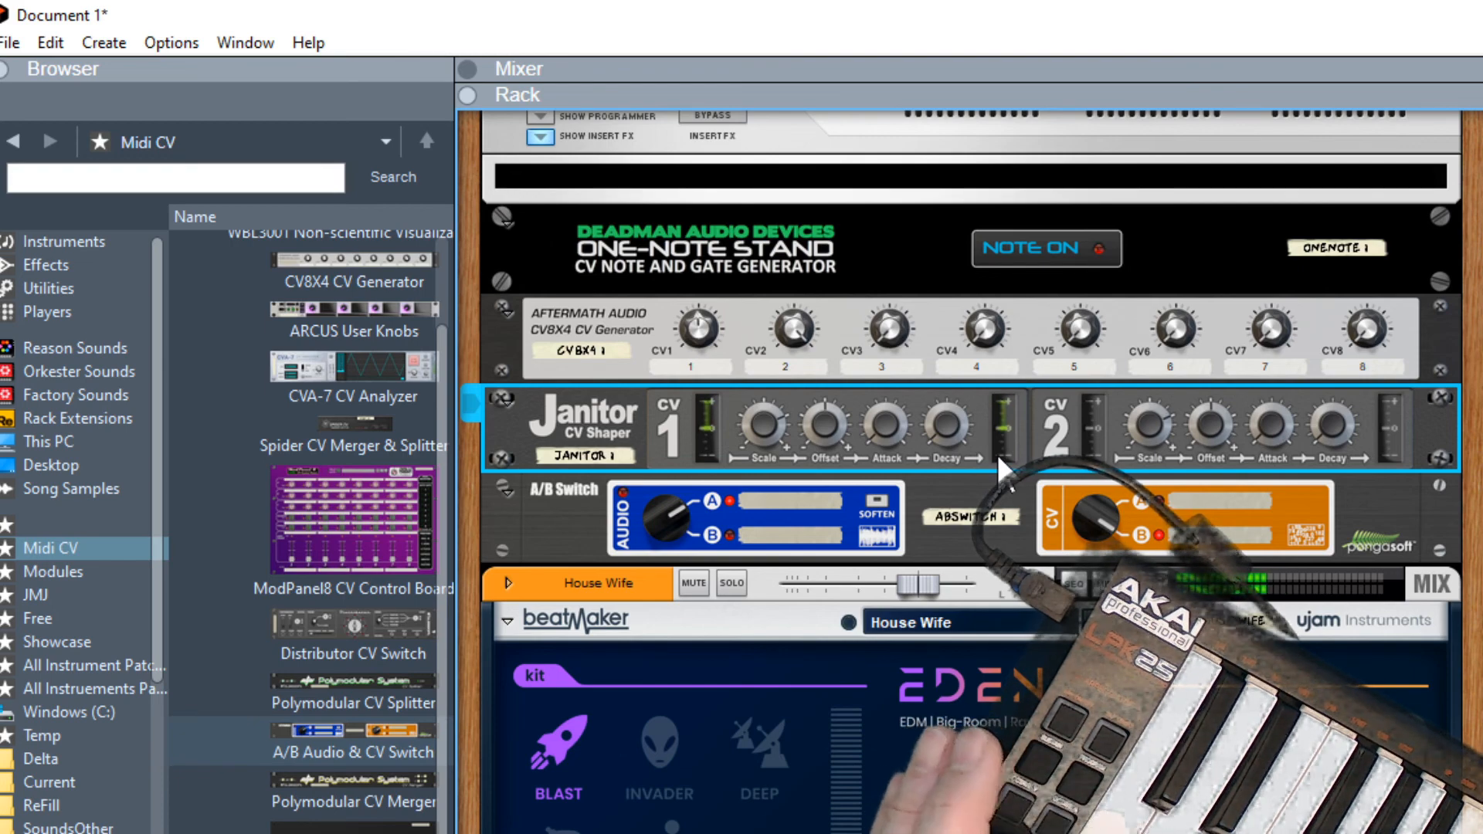
{"action": "left_click_drag", "start_coordinate": [940, 428], "coordinate": [947, 410]}
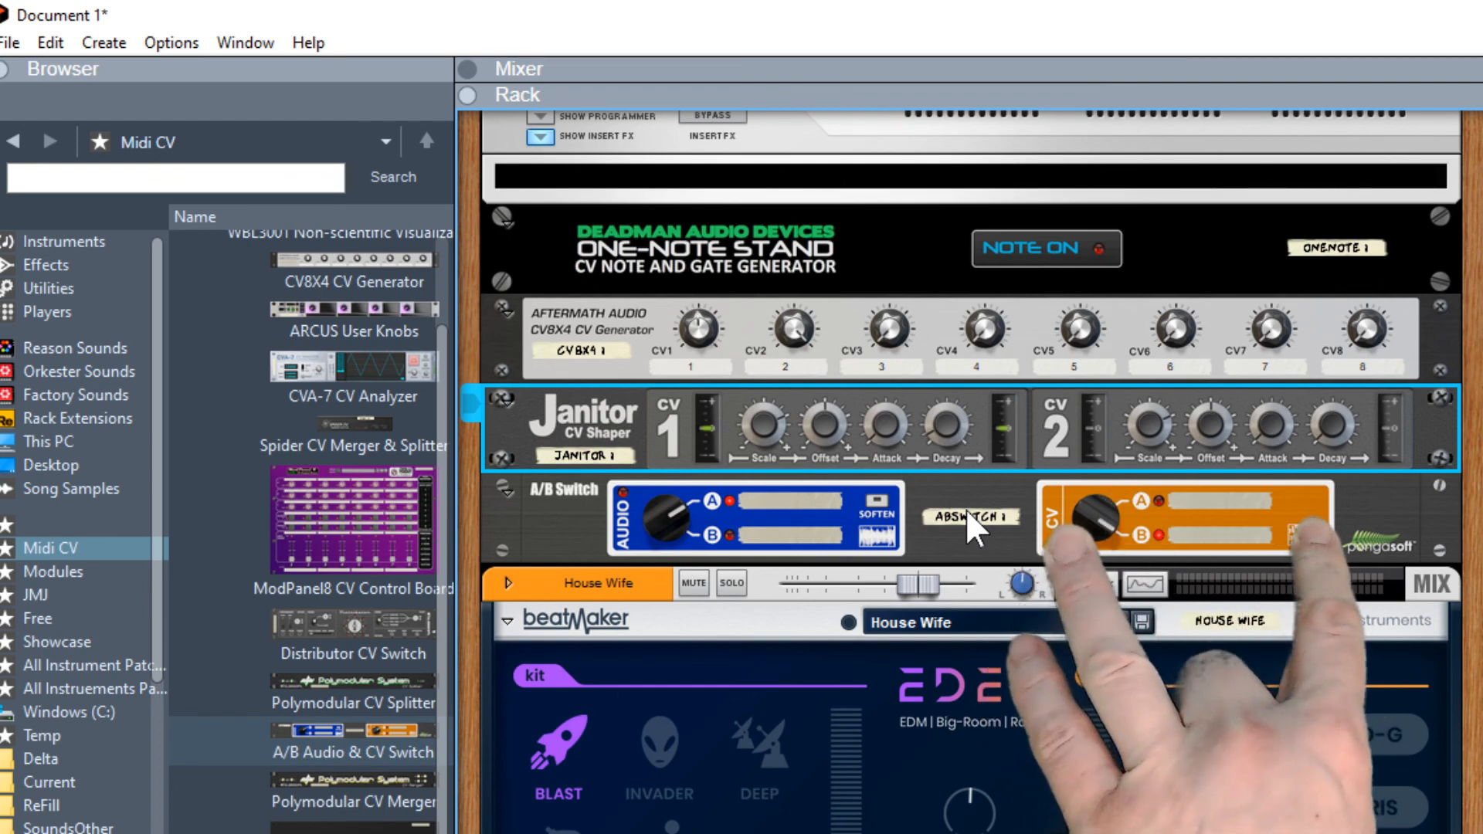
{"action": "key", "text": "Tab"}
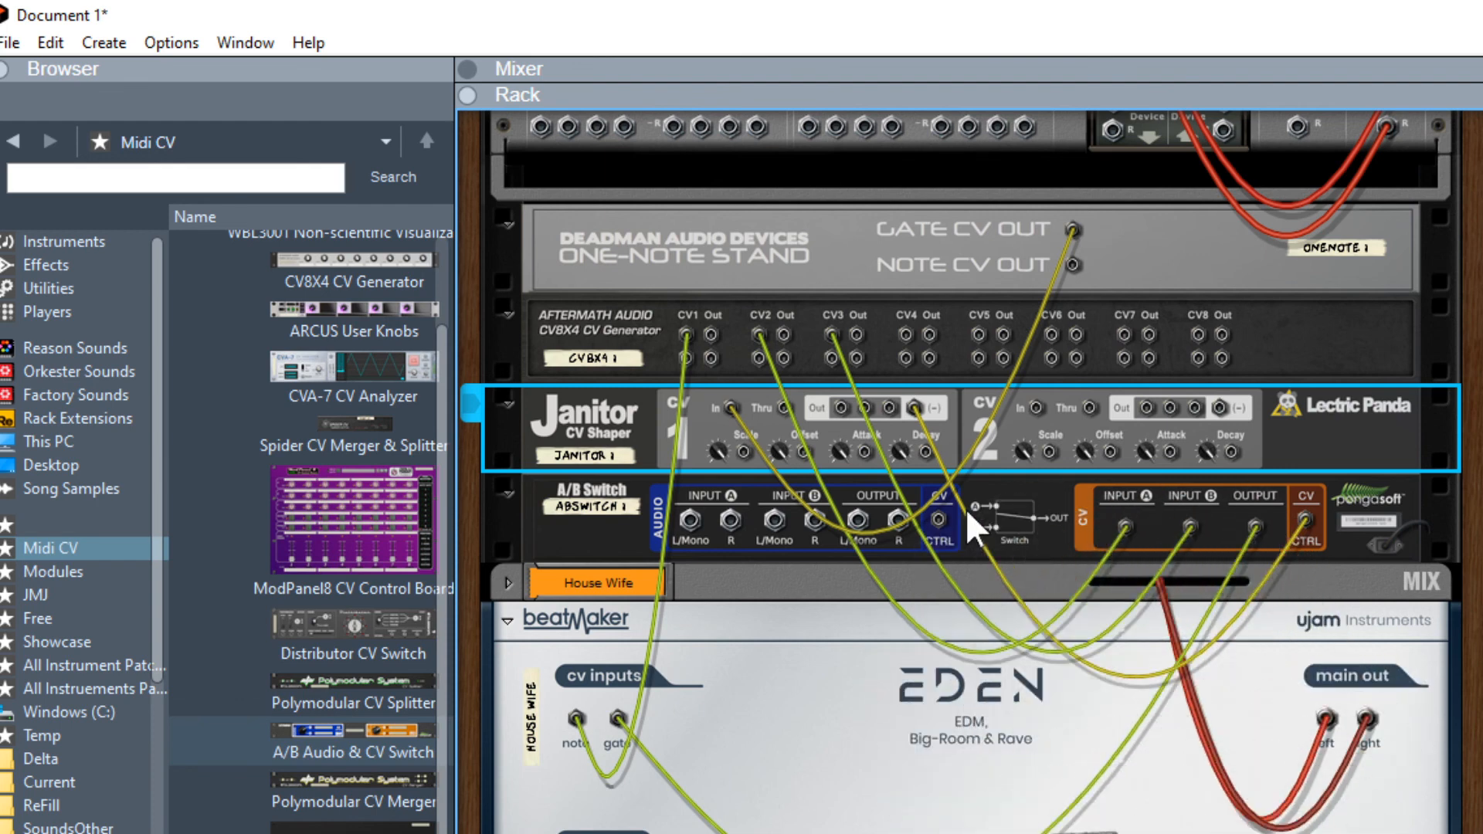
{"action": "key", "text": "Tab"}
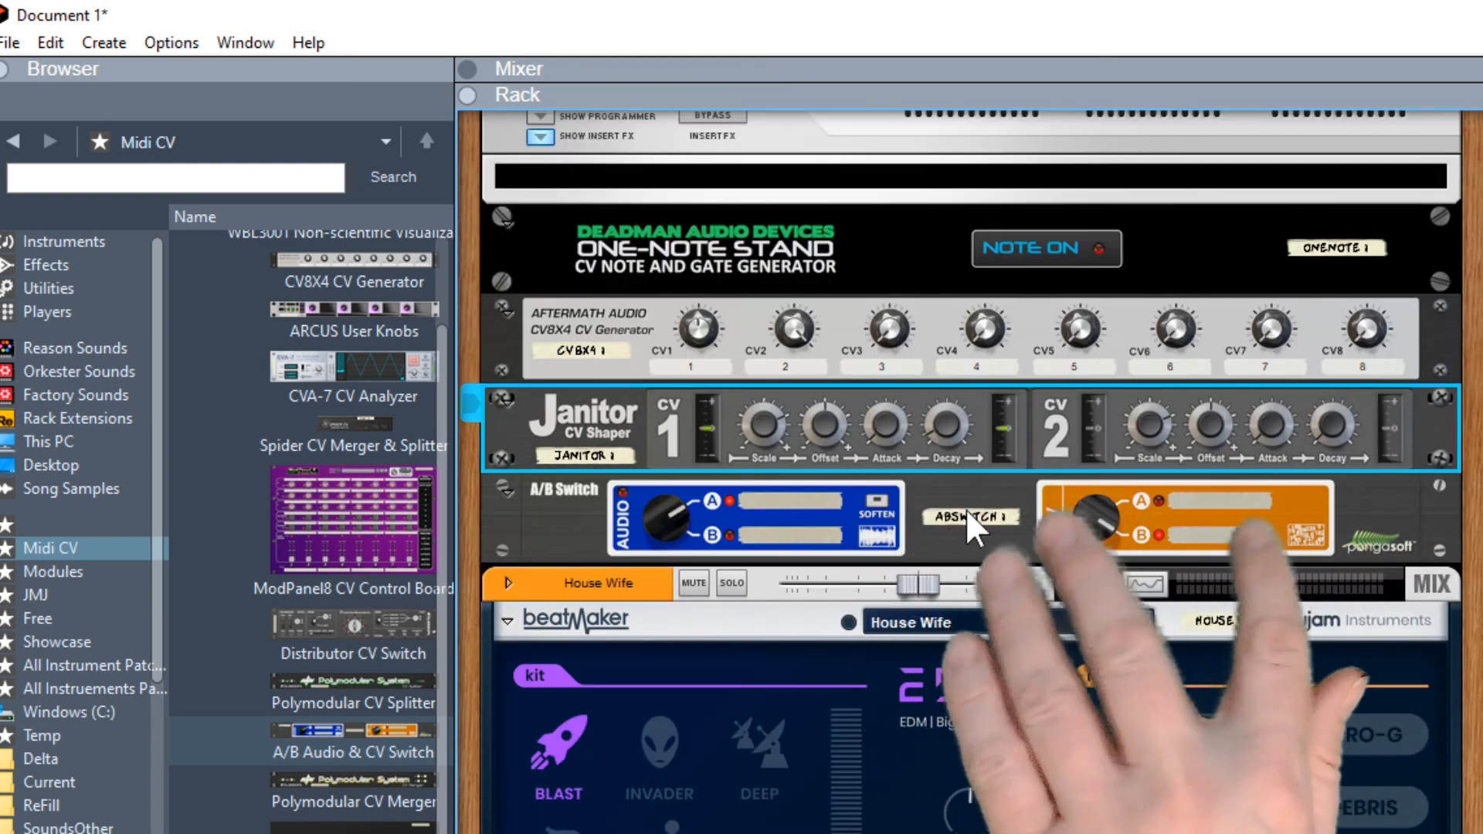